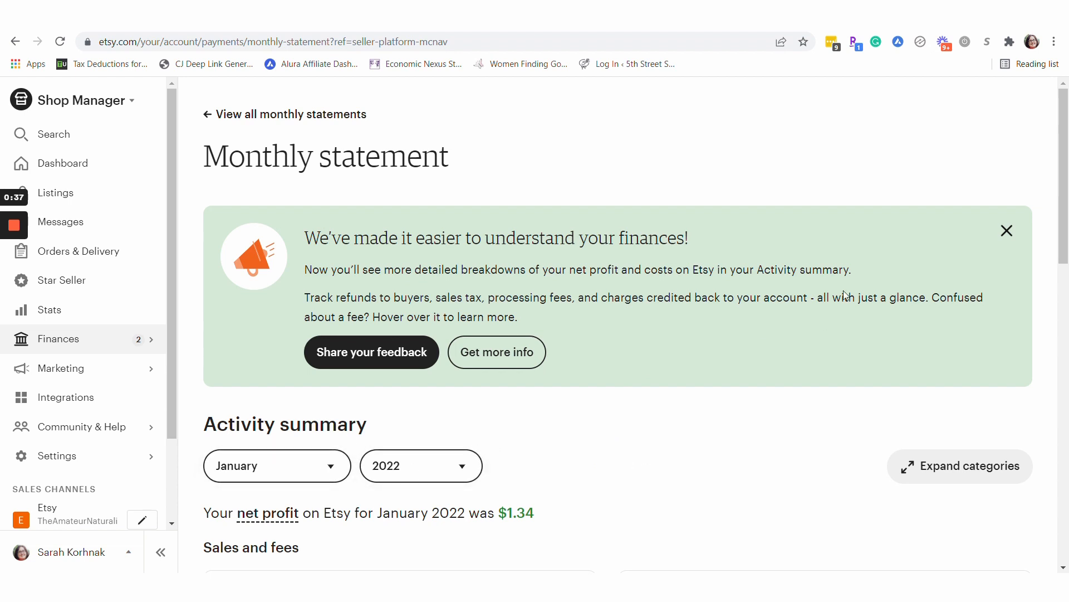
Reload the monthly statement and set the activity summary to January 2022.
{"action": "left_click_drag", "start_coordinate": [1068, 144], "coordinate": [1066, 198]}
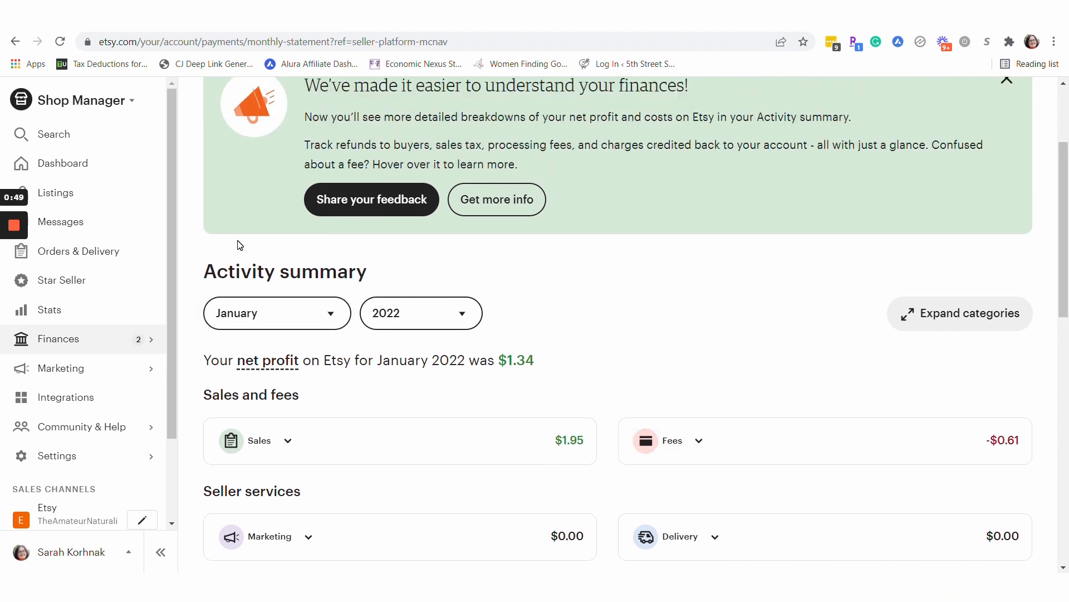
{"action": "left_click", "coordinate": [61, 41]}
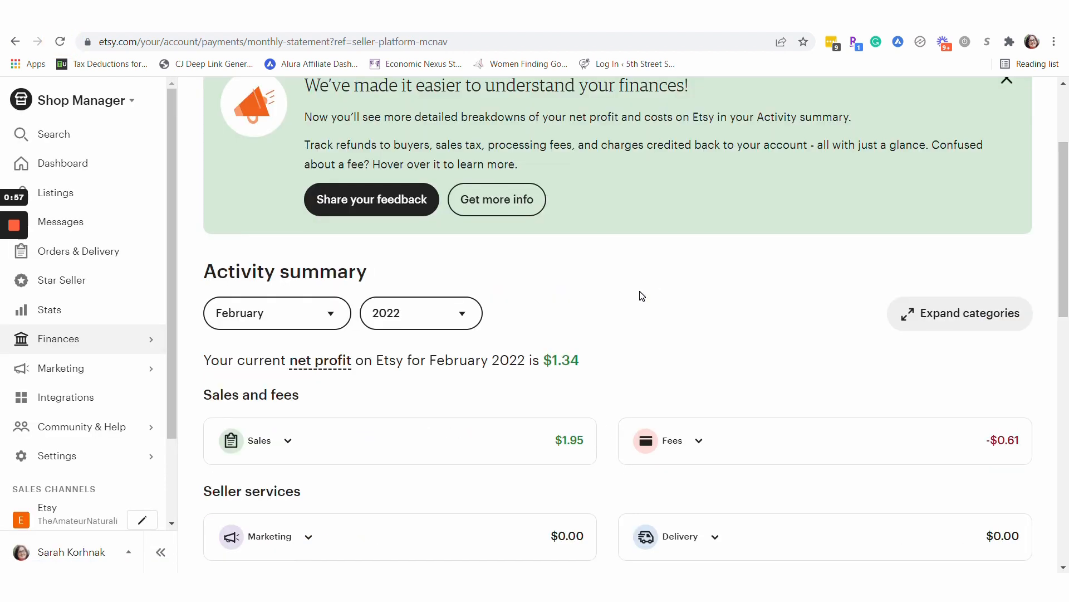
{"action": "left_click", "coordinate": [328, 316]}
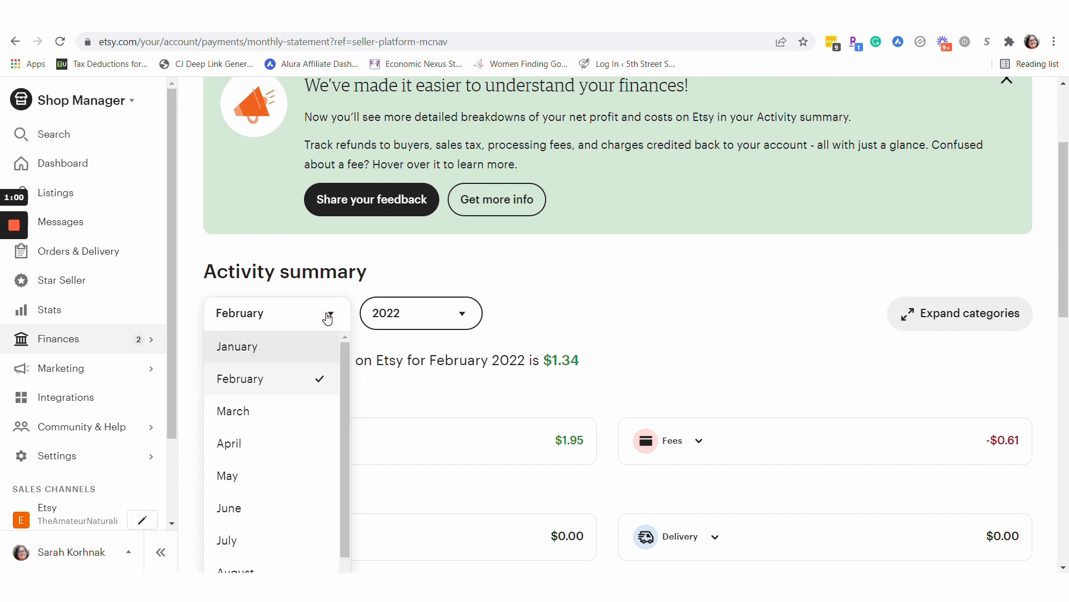
{"action": "left_click", "coordinate": [278, 349]}
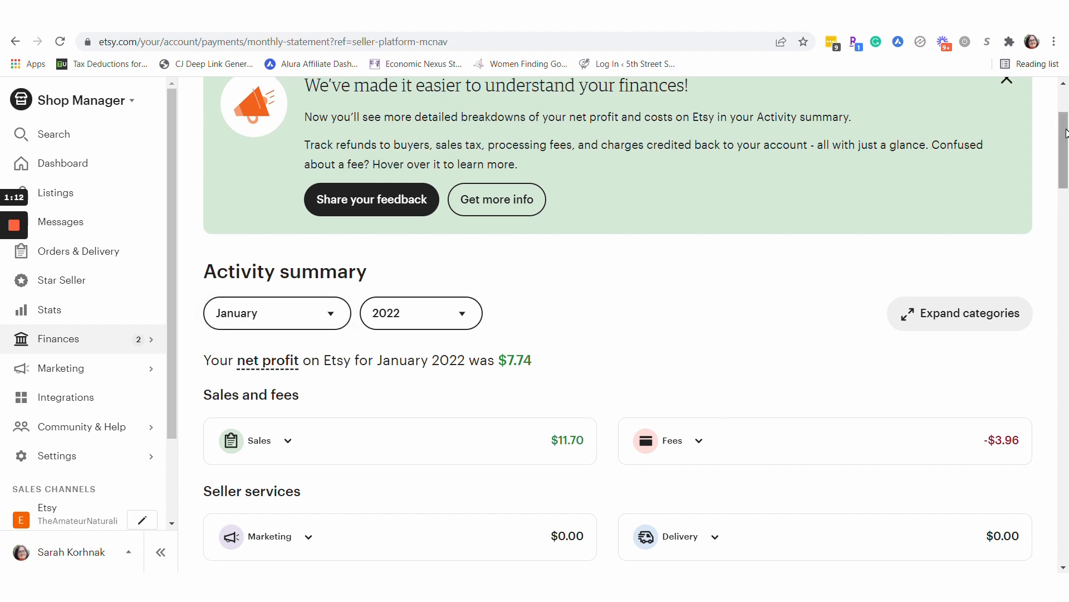
Expand the Sales and Fees breakdowns in the January activity summary and examine the transaction fees.
{"action": "mouse_move", "coordinate": [1065, 144]}
{"action": "left_mouse_down"}
{"action": "mouse_move", "coordinate": [1065, 117]}
{"action": "mouse_move", "coordinate": [1065, 159]}
{"action": "left_mouse_up"}
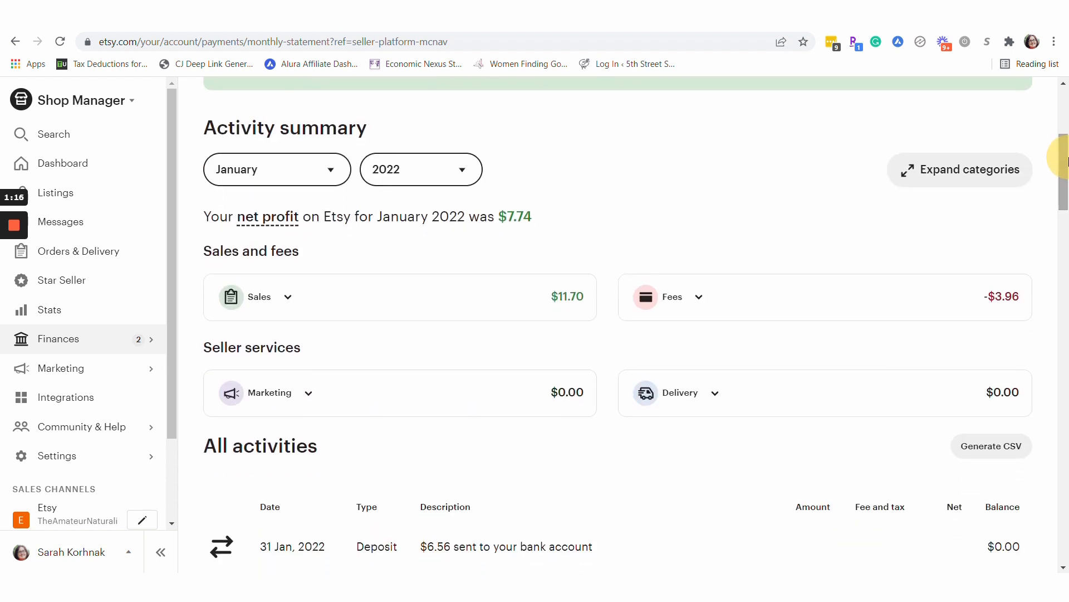
{"action": "left_click", "coordinate": [289, 298]}
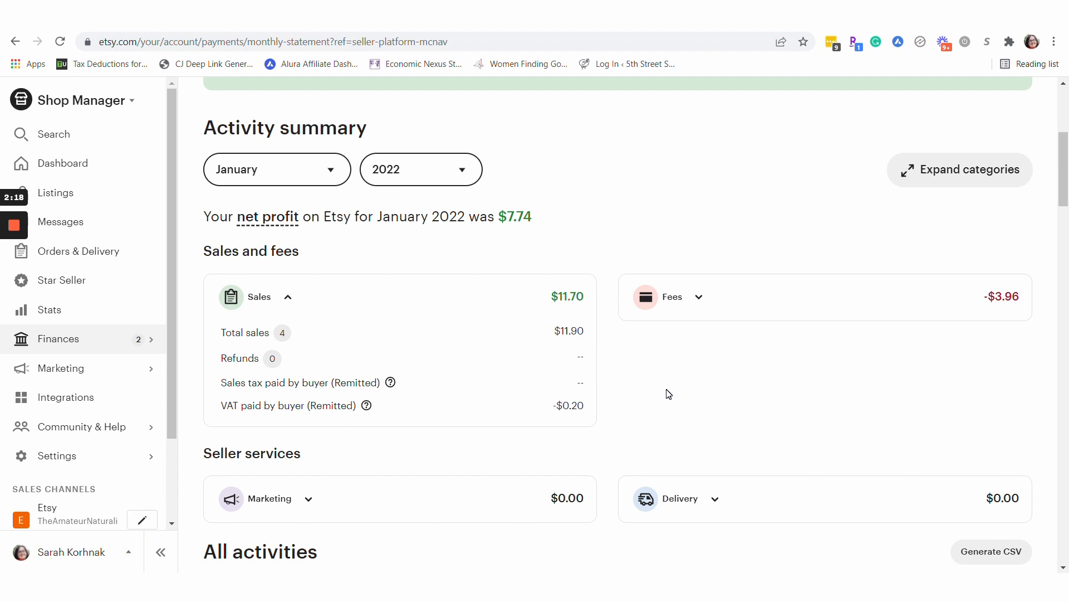
{"action": "left_click", "coordinate": [699, 300]}
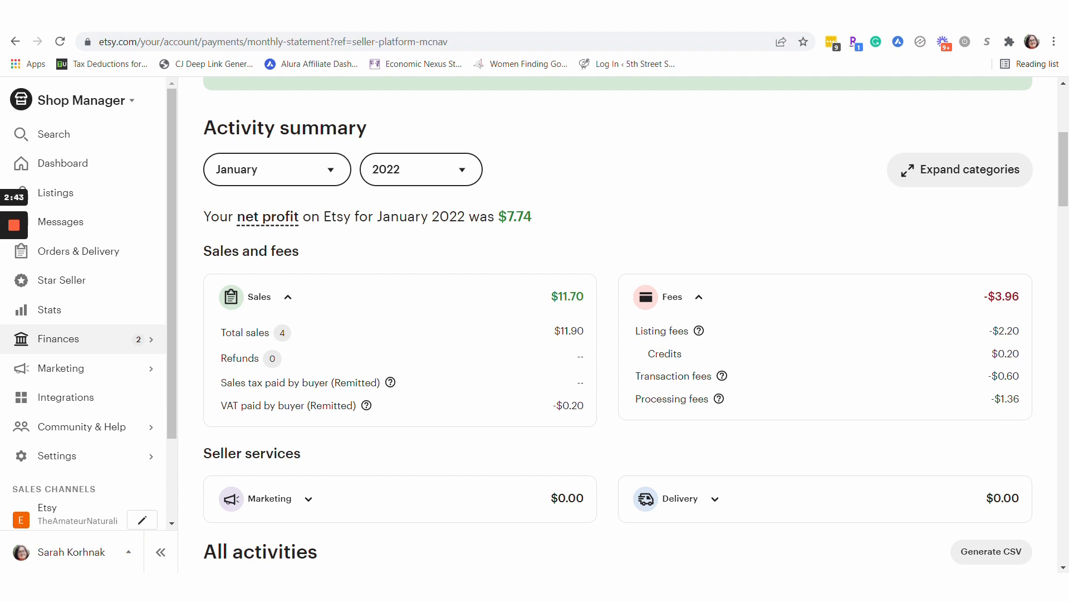
{"action": "mouse_move", "coordinate": [723, 376]}
Expand the Marketing and Delivery breakdowns under Seller services and review the All activities list.
{"action": "scroll", "coordinate": [1061, 168], "scroll_direction": "down", "scroll_amount": 3}
{"action": "left_click", "coordinate": [309, 339]}
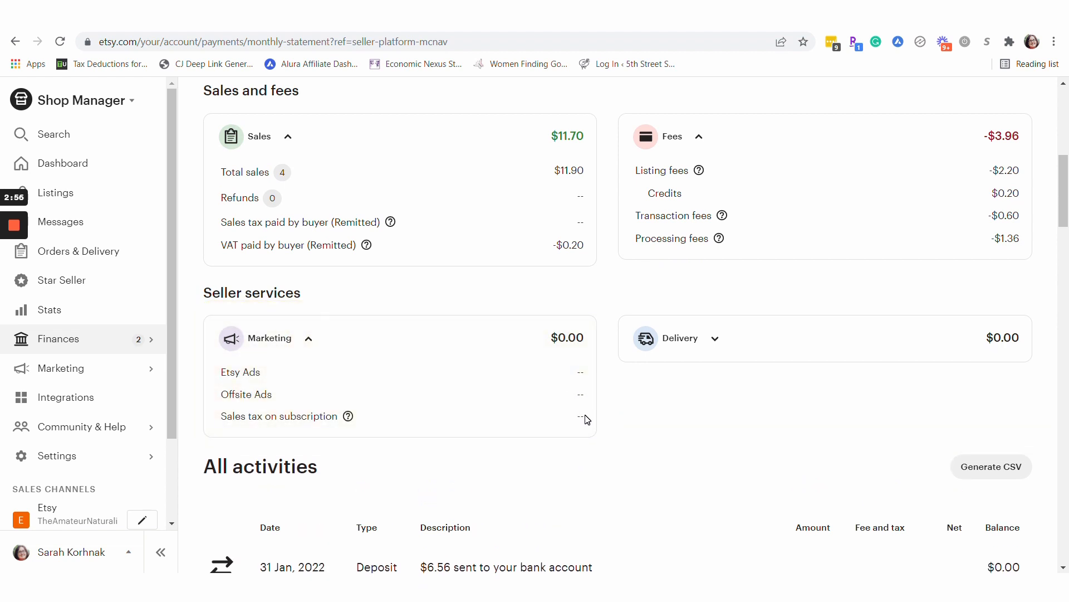
{"action": "left_click", "coordinate": [717, 345]}
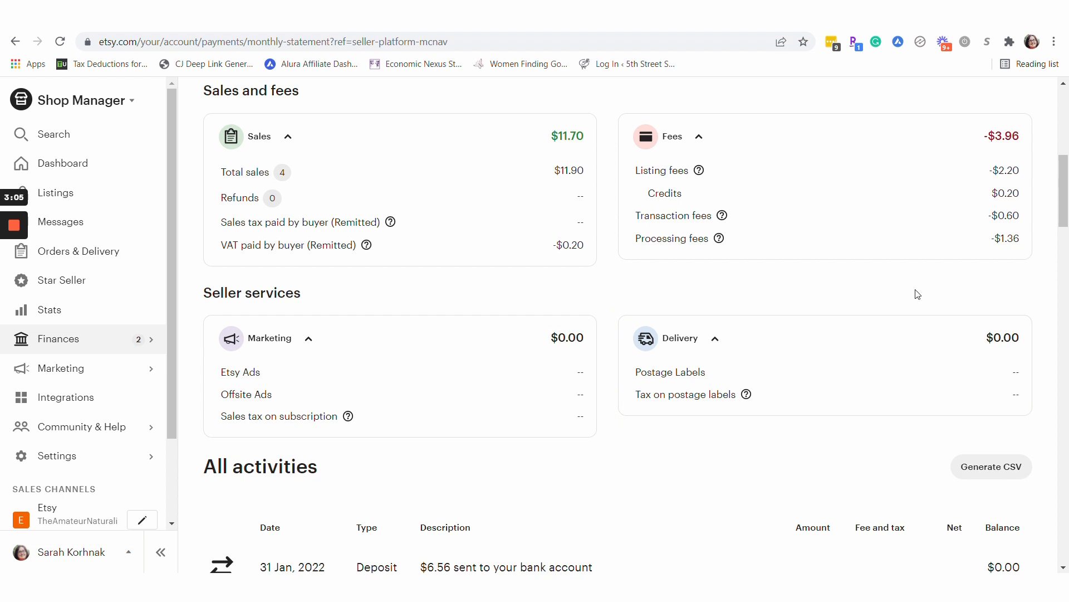
{"action": "left_click_drag", "start_coordinate": [1064, 178], "coordinate": [1067, 222]}
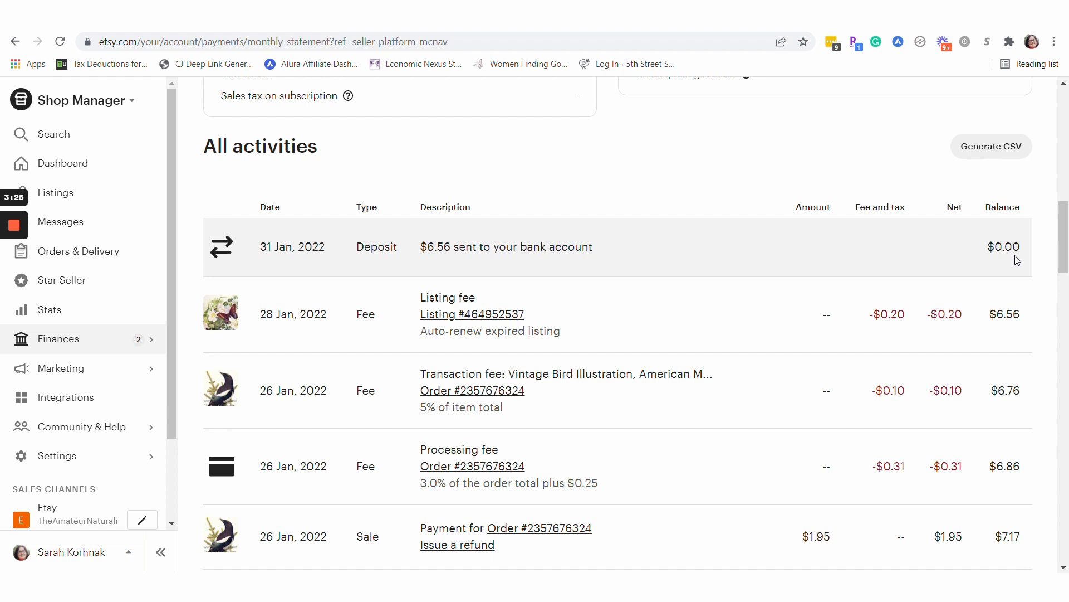
{"action": "left_click_drag", "start_coordinate": [1065, 234], "coordinate": [1063, 177]}
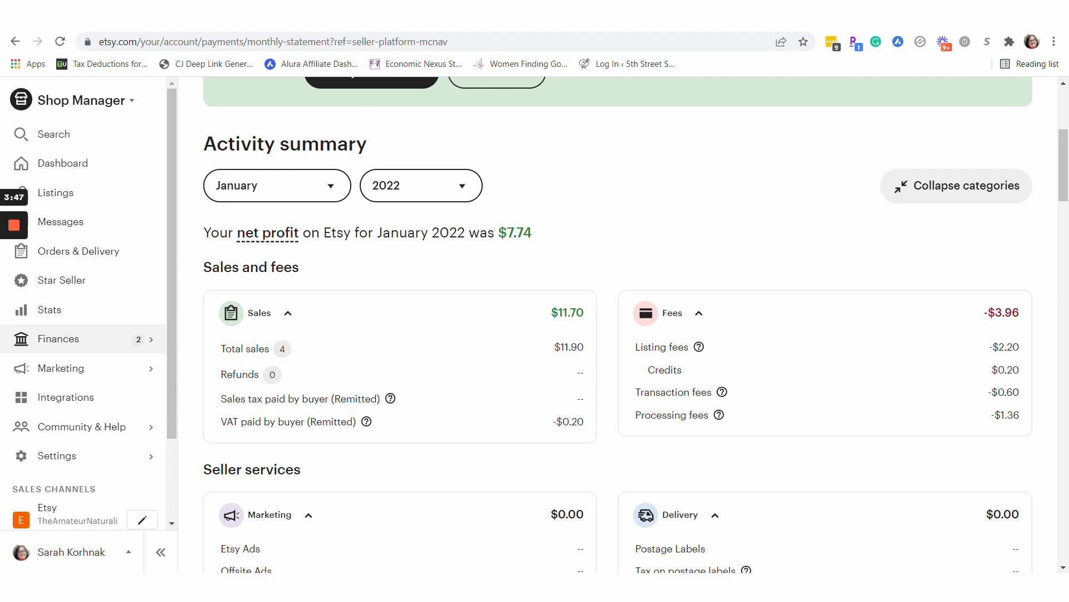
Switch to the QuickBooks Banking page and examine the Business Checking transactions waiting for review.
{"action": "left_click", "coordinate": [251, 21]}
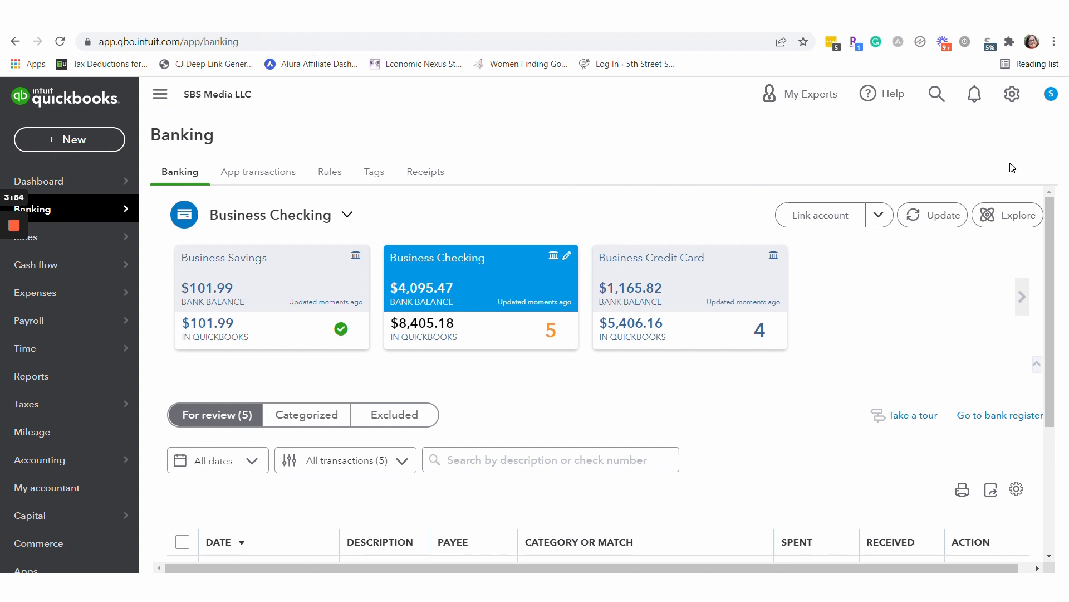
{"action": "left_click_drag", "start_coordinate": [1052, 248], "coordinate": [1051, 260]}
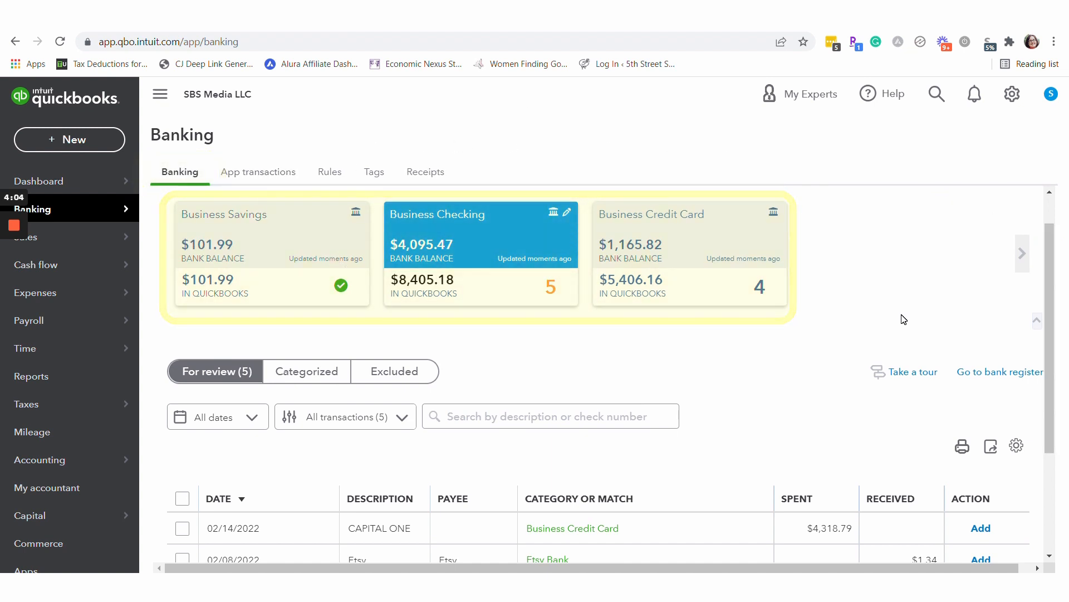
{"action": "left_click_drag", "start_coordinate": [1053, 255], "coordinate": [1062, 354]}
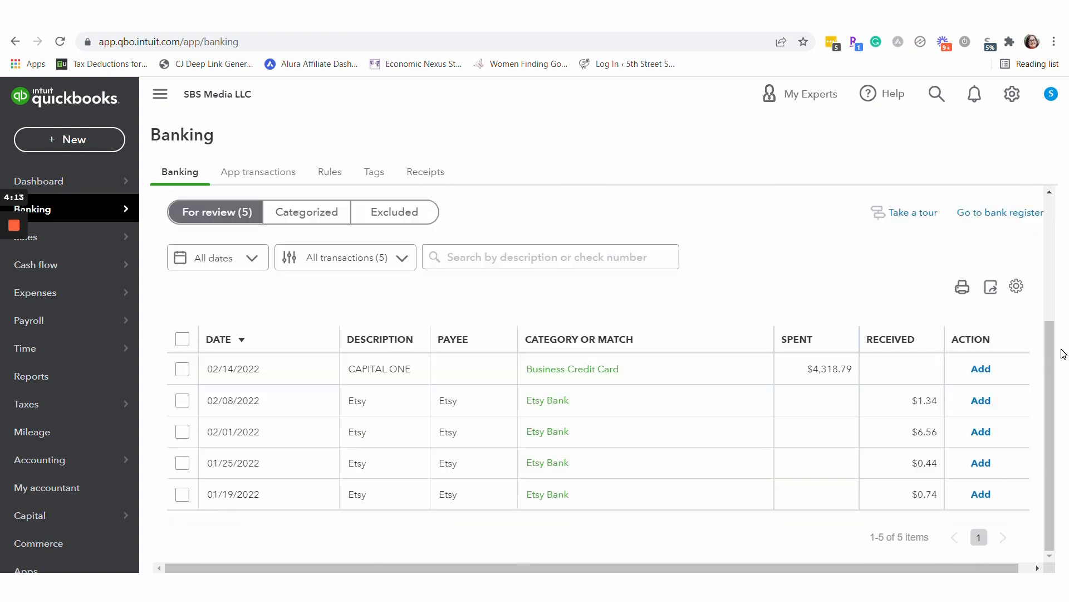
{"action": "left_click_drag", "start_coordinate": [1050, 358], "coordinate": [1052, 366]}
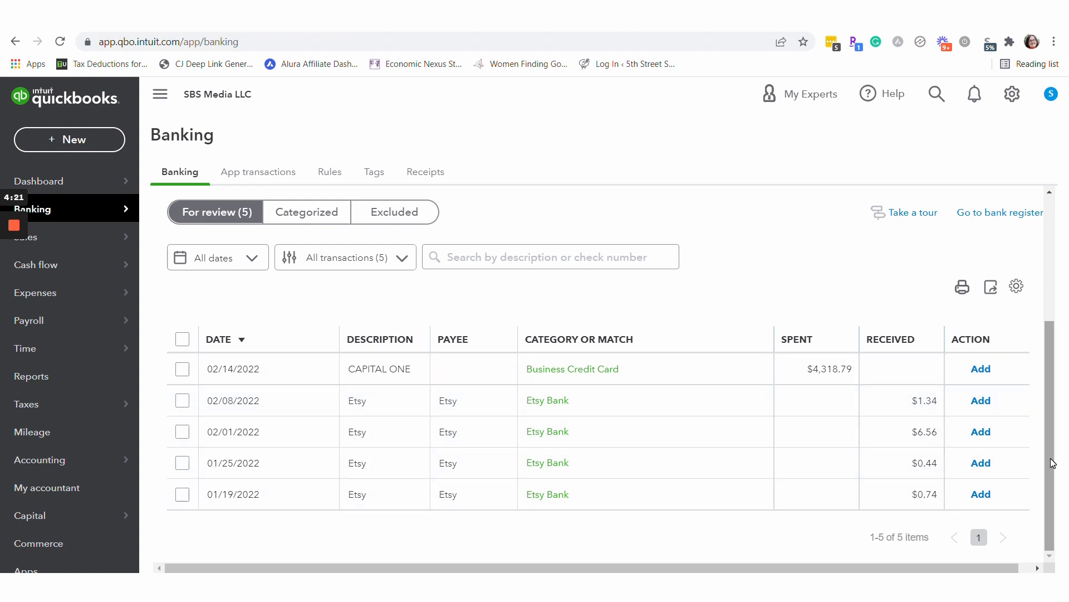
{"action": "left_click_drag", "start_coordinate": [1051, 475], "coordinate": [1041, 355]}
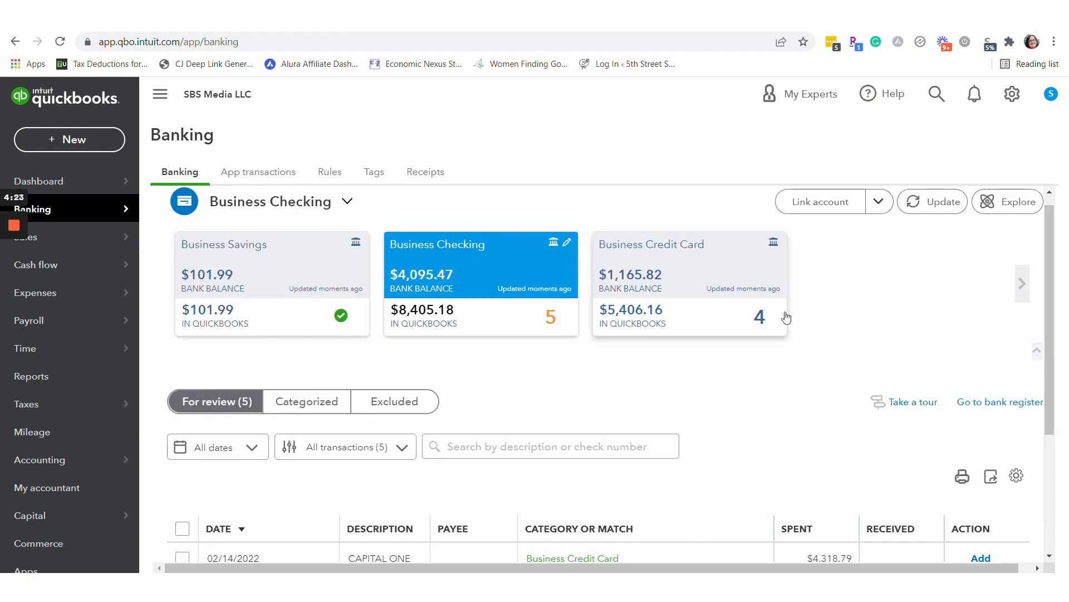
Examine the Business Credit Card transactions for review and return to the Business Checking list.
{"action": "left_click", "coordinate": [726, 287]}
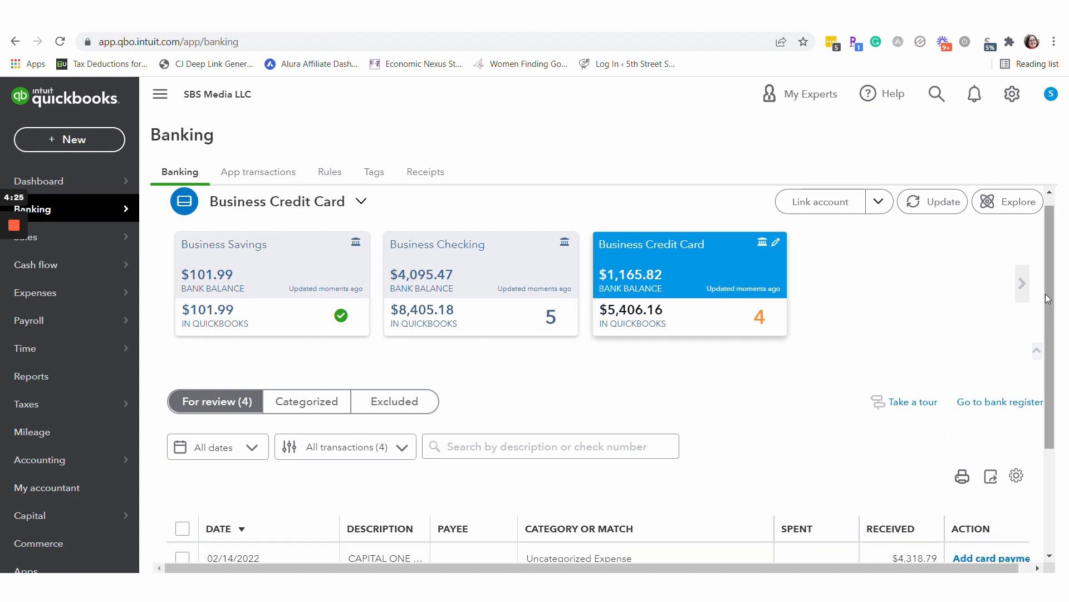
{"action": "left_click_drag", "start_coordinate": [1047, 289], "coordinate": [1035, 394]}
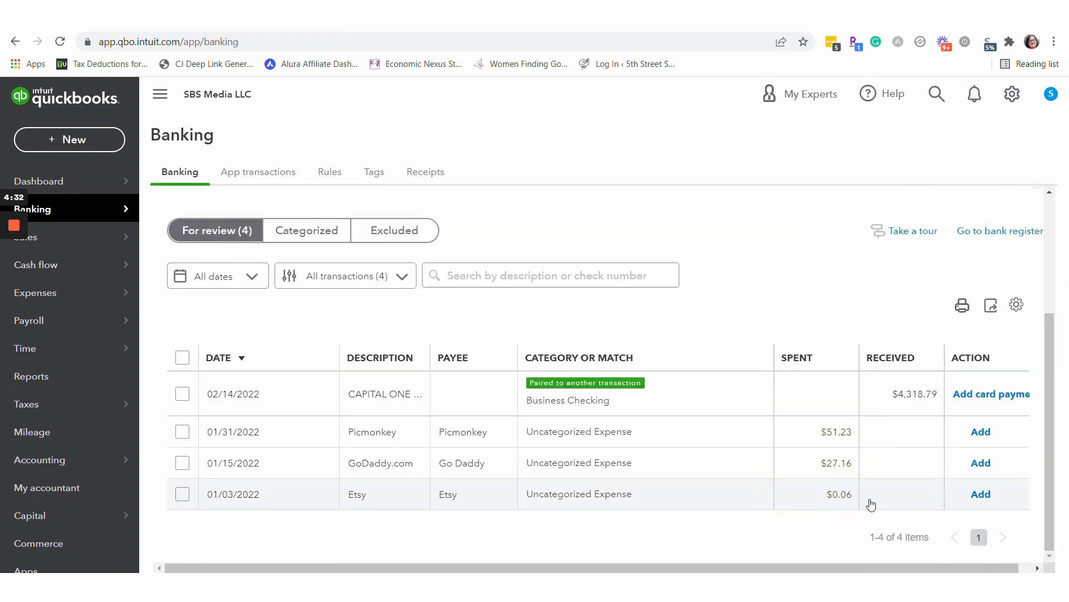
{"action": "left_click_drag", "start_coordinate": [1051, 463], "coordinate": [950, 292]}
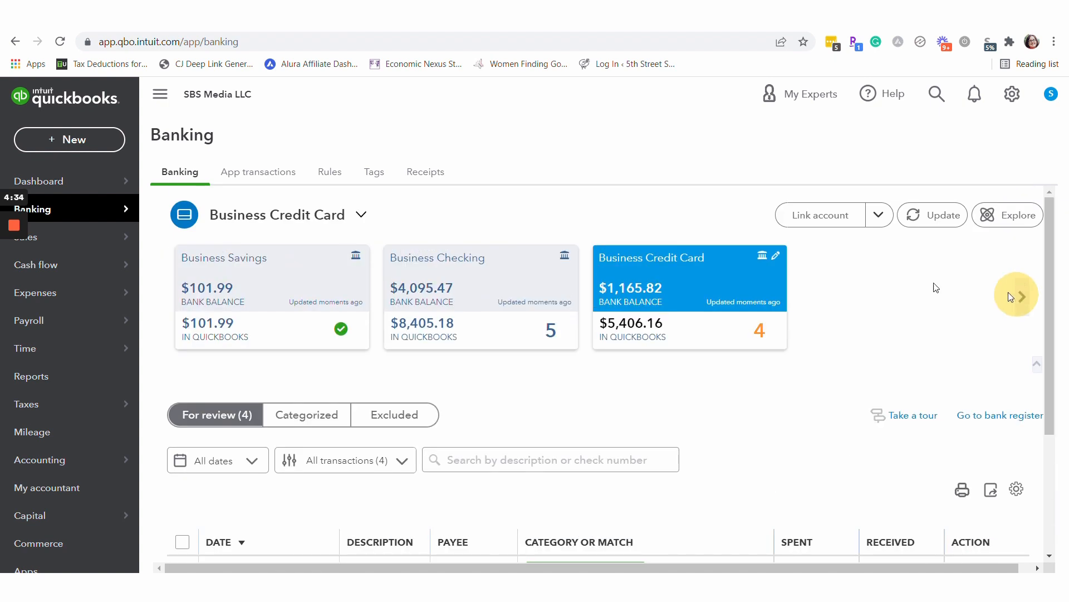
{"action": "left_click", "coordinate": [507, 294]}
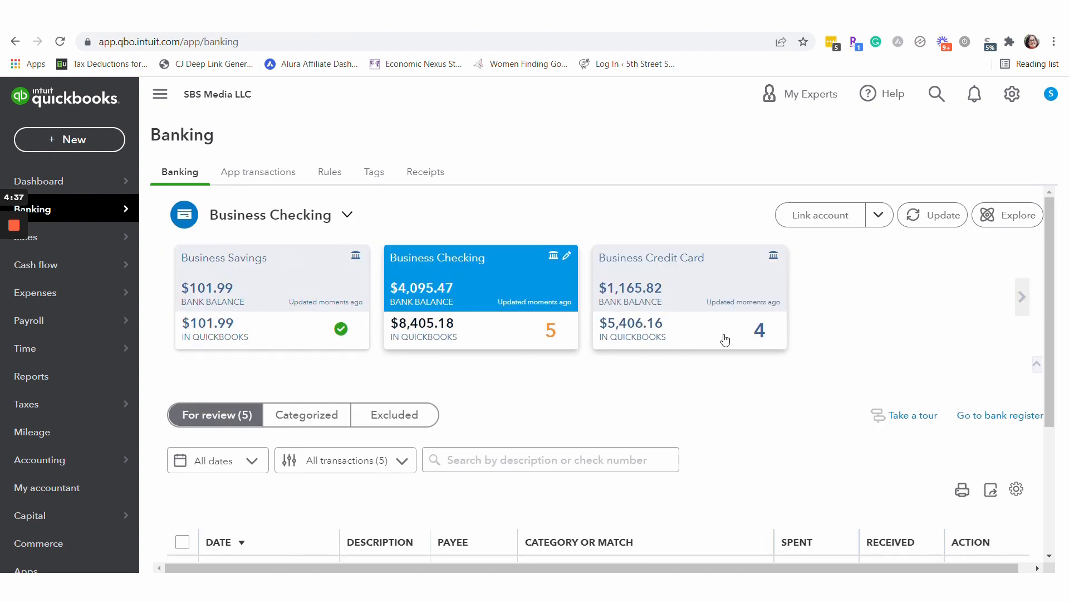
{"action": "left_click_drag", "start_coordinate": [1051, 253], "coordinate": [1067, 374]}
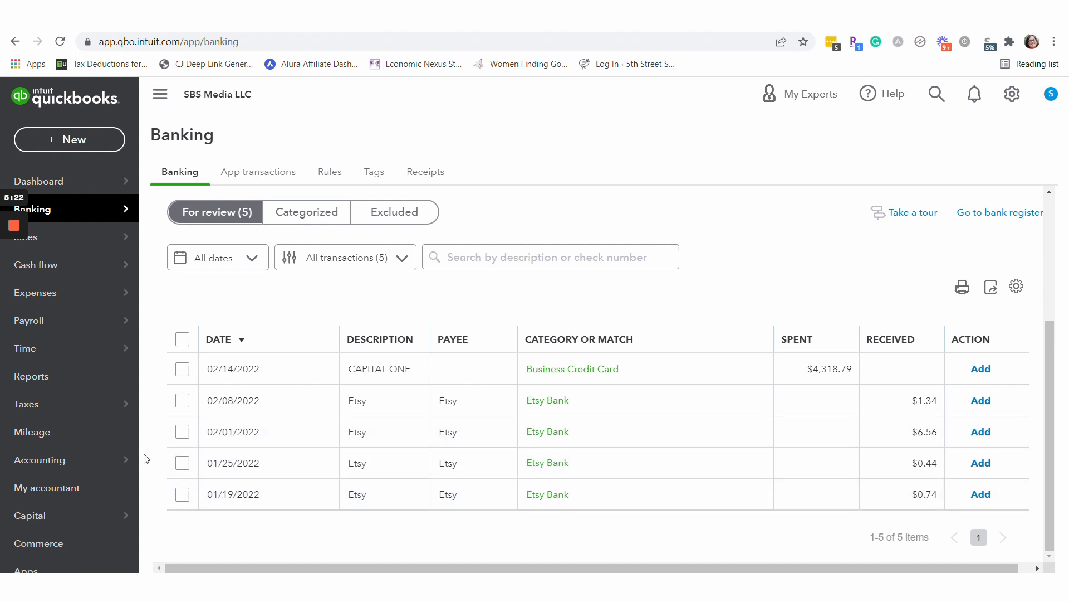
Open the Chart of Accounts and check the additional options for new accounts.
{"action": "left_click", "coordinate": [161, 465]}
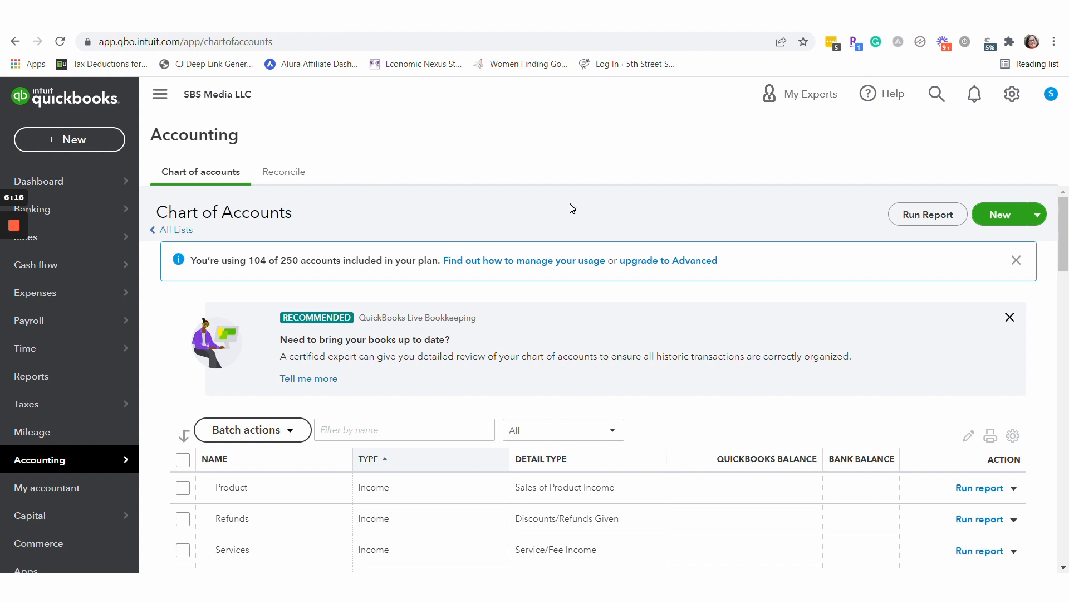
{"action": "left_click", "coordinate": [1036, 217]}
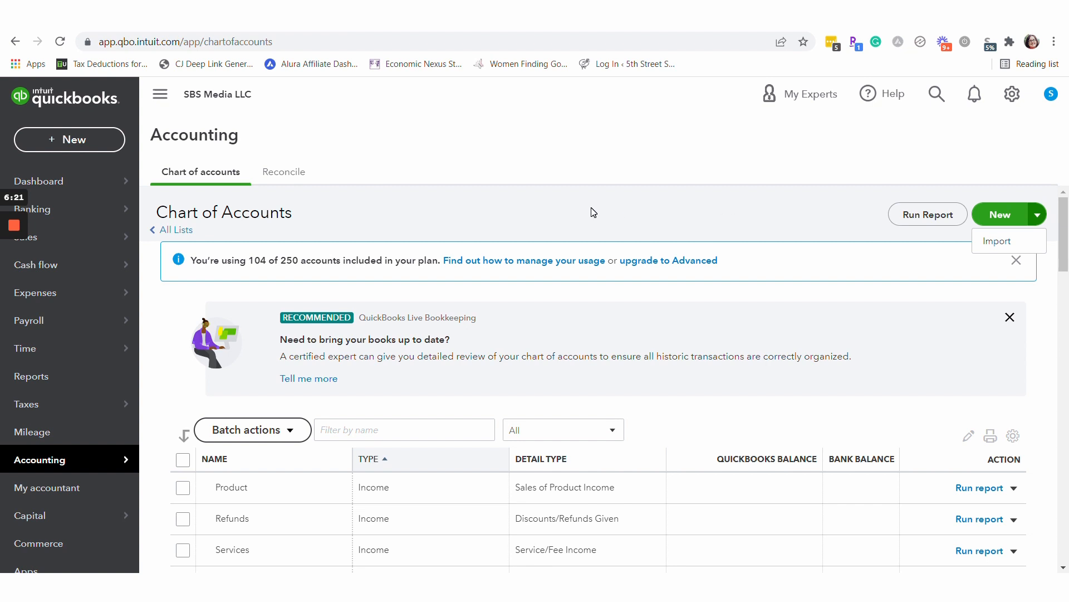
{"action": "left_click", "coordinate": [539, 217]}
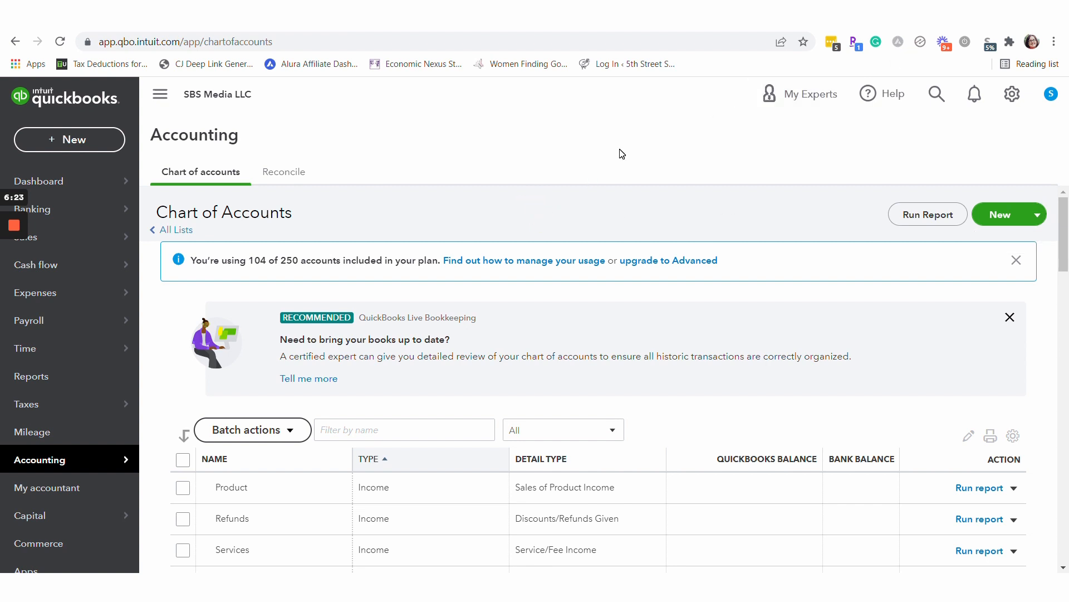
Add the 01/19/2022 and 01/25/2022 Etsy deposits from Business Checking to Etsy Bank and dismiss the rule suggestion.
{"action": "left_click", "coordinate": [33, 209]}
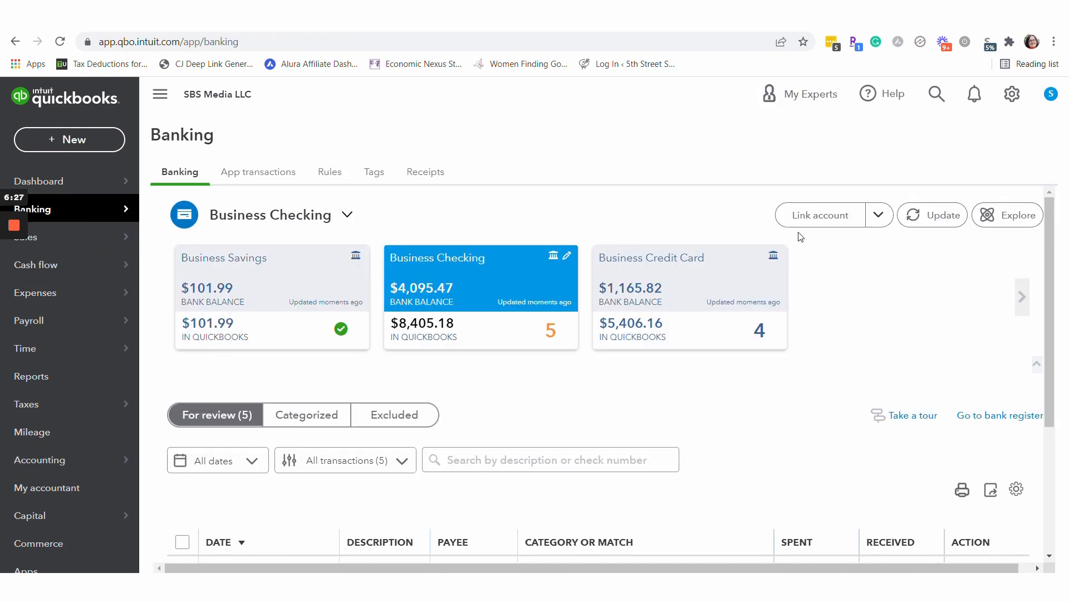
{"action": "scroll", "coordinate": [663, 406], "scroll_direction": "down", "scroll_amount": 4}
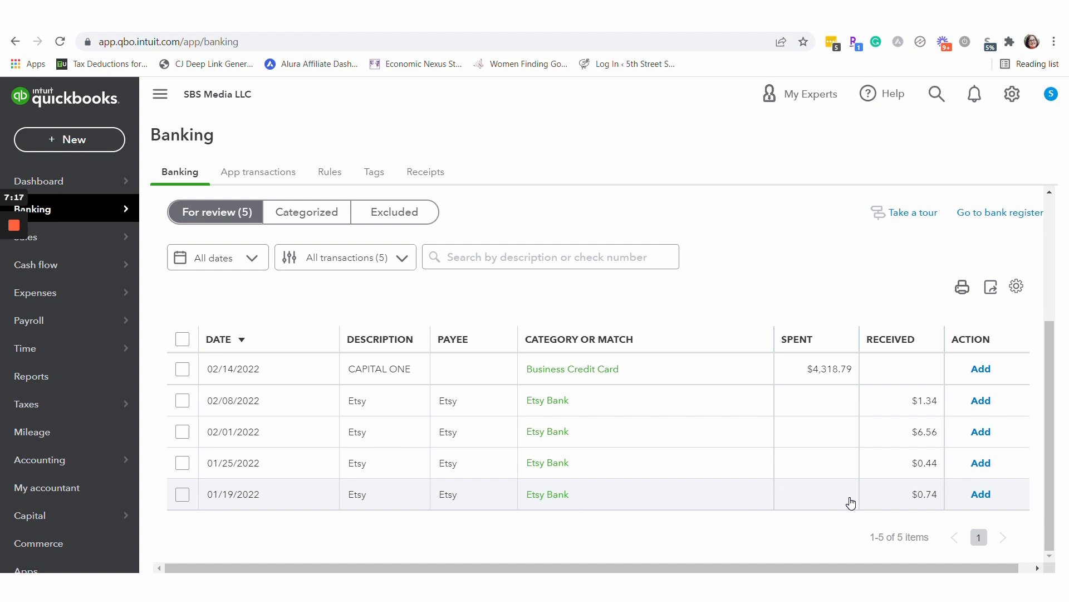
{"action": "left_click", "coordinate": [982, 495]}
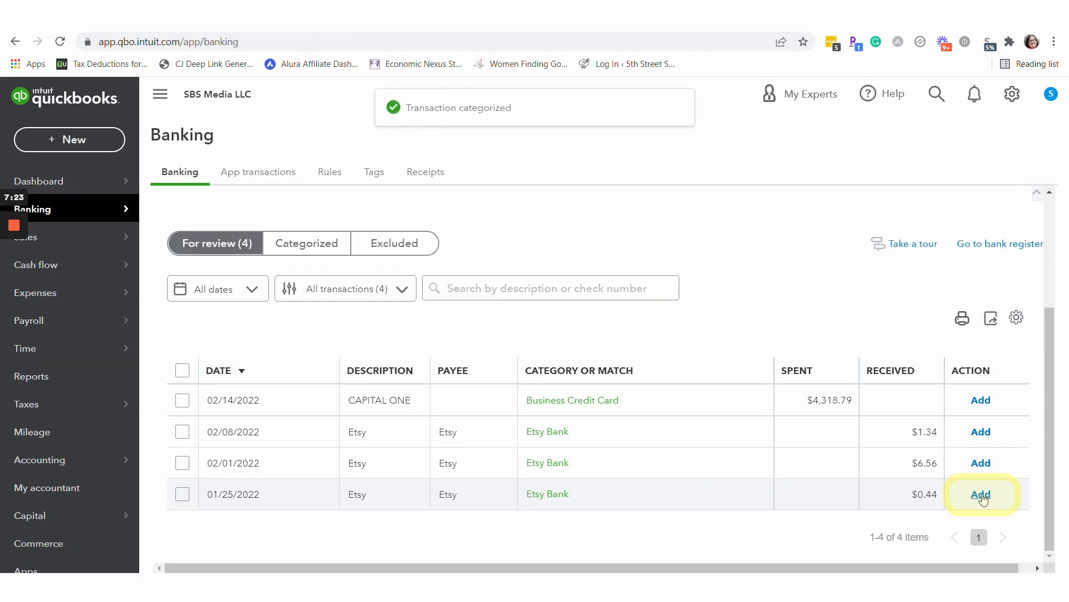
{"action": "left_click", "coordinate": [981, 494]}
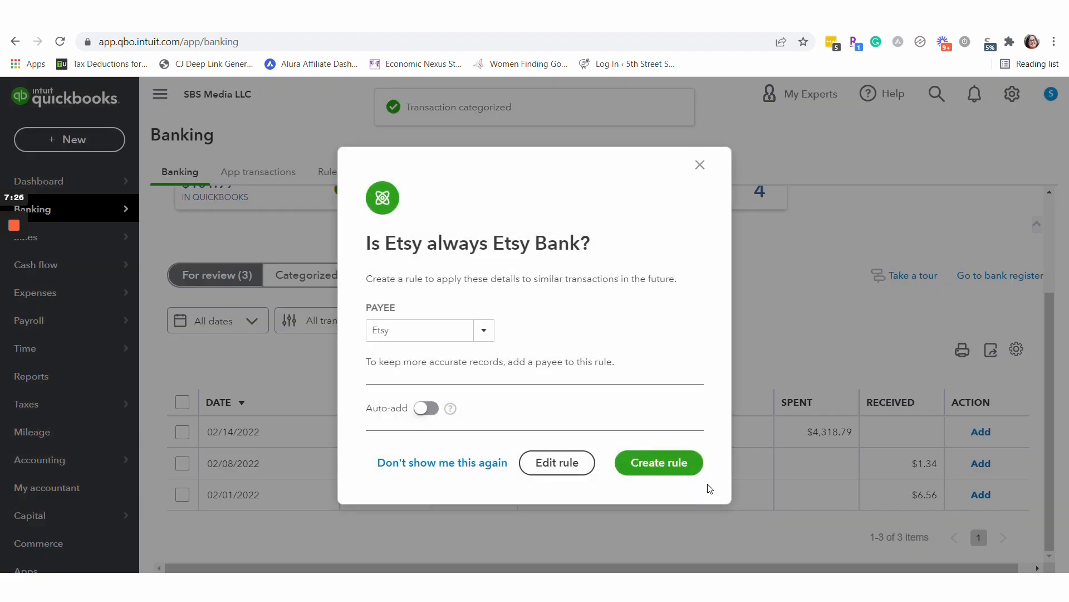
{"action": "left_click", "coordinate": [700, 165]}
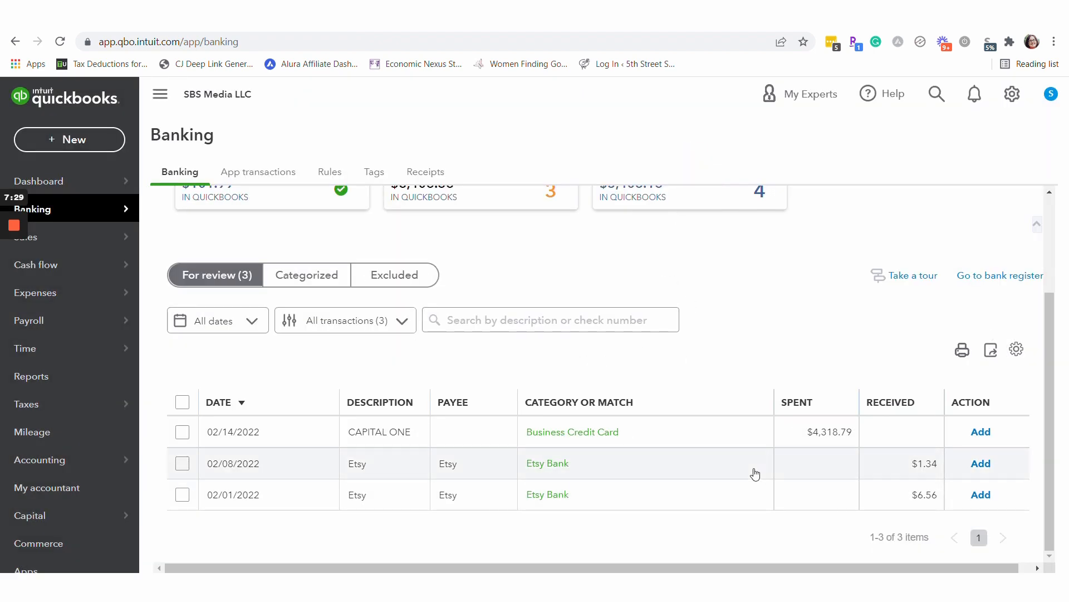
Expand the 02/01/2022 Etsy deposit's details and check the vendor choices, keeping Etsy.
{"action": "left_click", "coordinate": [748, 495]}
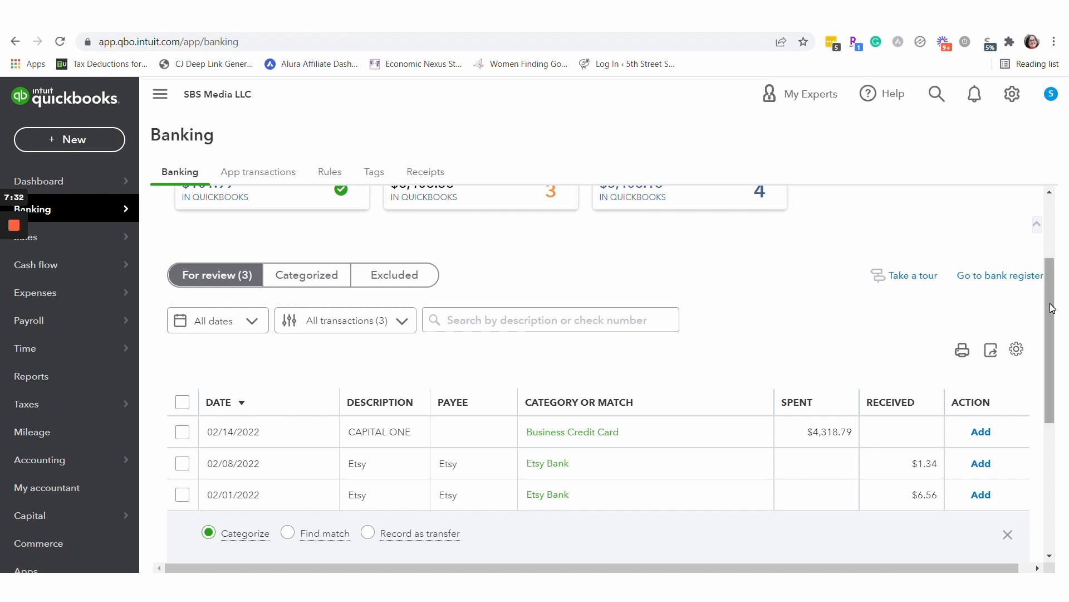
{"action": "left_click_drag", "start_coordinate": [1051, 310], "coordinate": [1058, 395]}
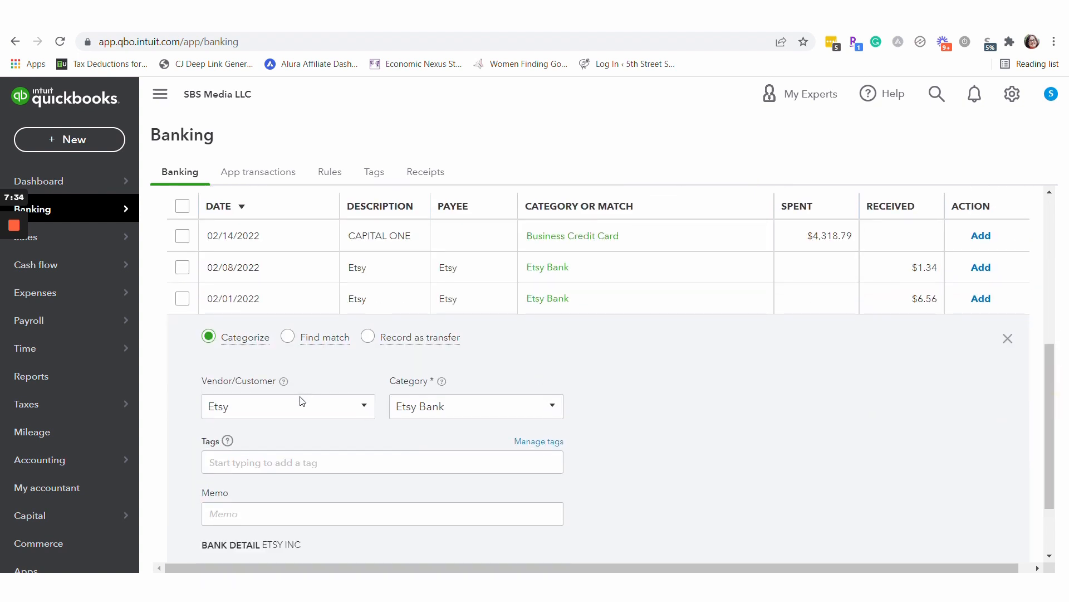
{"action": "left_click", "coordinate": [365, 412]}
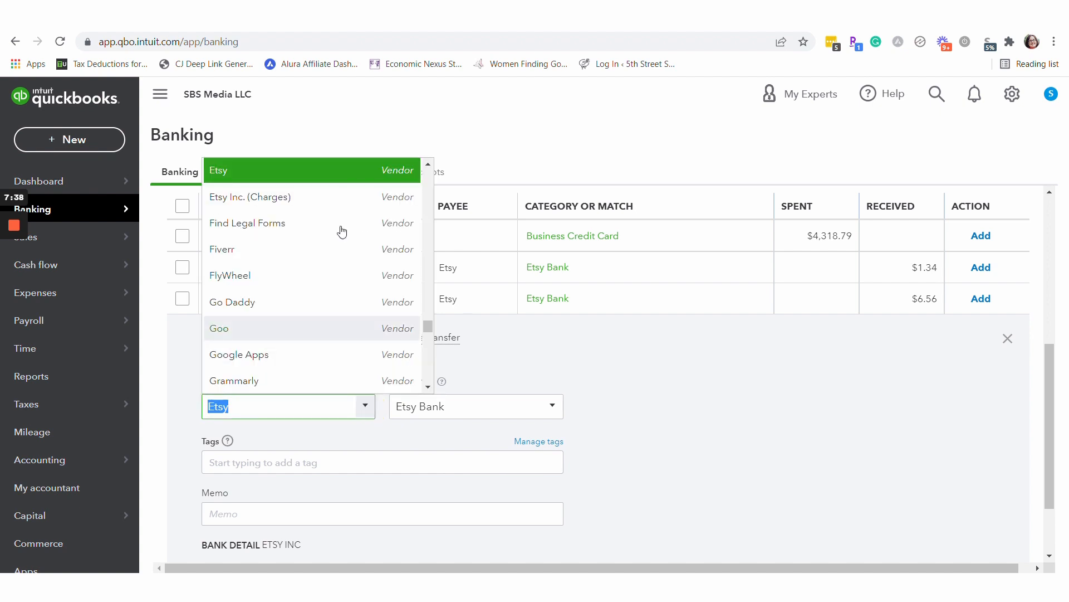
{"action": "left_click", "coordinate": [533, 359]}
Select Etsy Bank as the category for the 02/01/2022 Etsy deposit.
{"action": "left_click", "coordinate": [553, 411]}
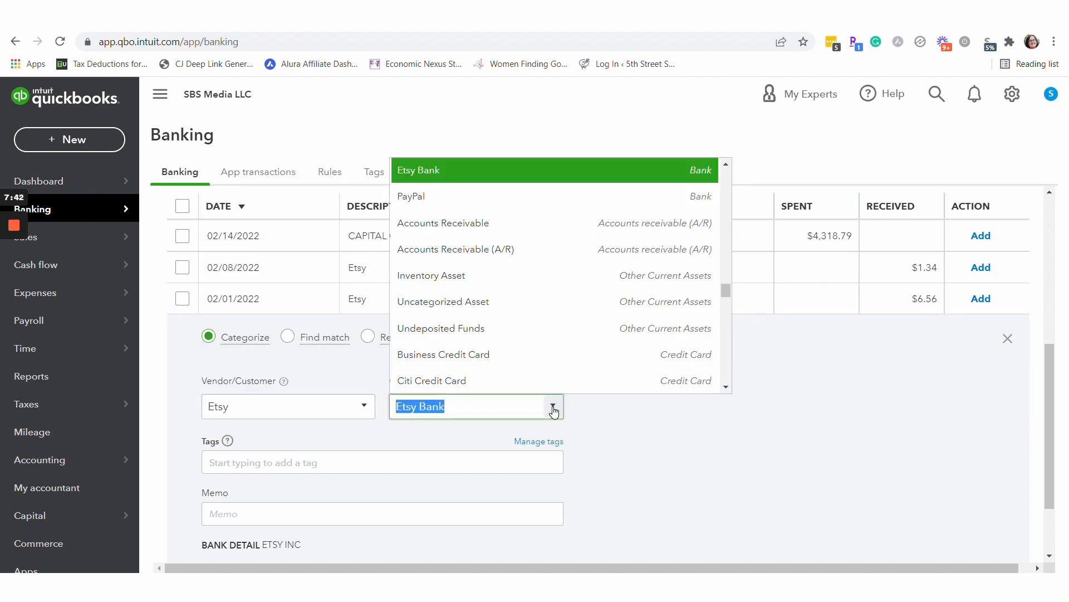
{"action": "left_click", "coordinate": [727, 165]}
{"action": "left_click", "coordinate": [728, 164]}
{"action": "left_click", "coordinate": [728, 164]}
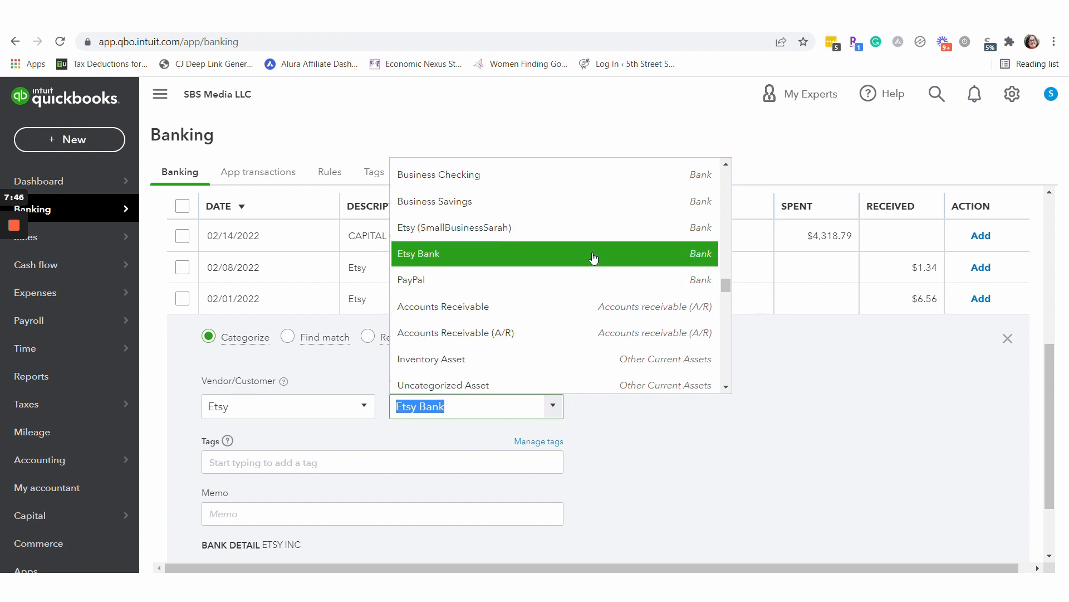
{"action": "left_click", "coordinate": [681, 254]}
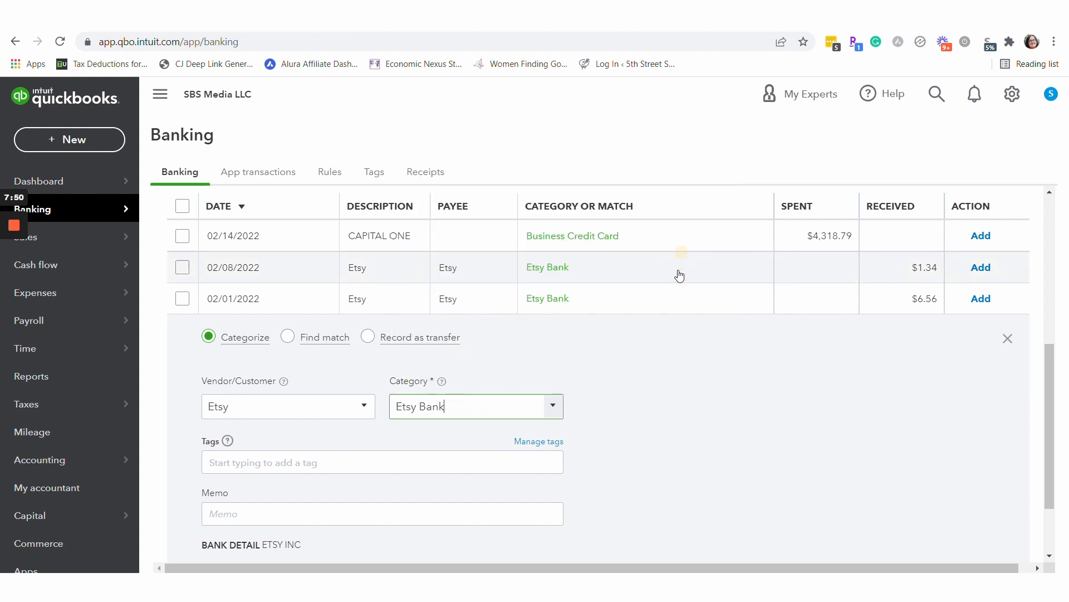
Add the 02/01/2022 and 02/08/2022 Etsy deposits from Business Checking to Etsy Bank.
{"action": "left_click", "coordinate": [982, 299]}
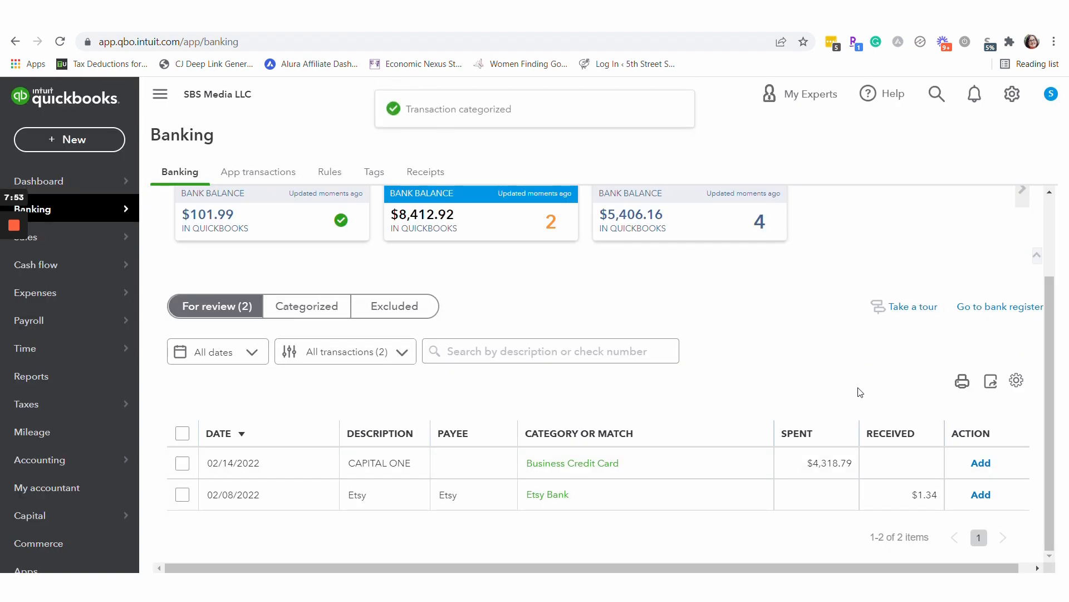
{"action": "left_click", "coordinate": [981, 494]}
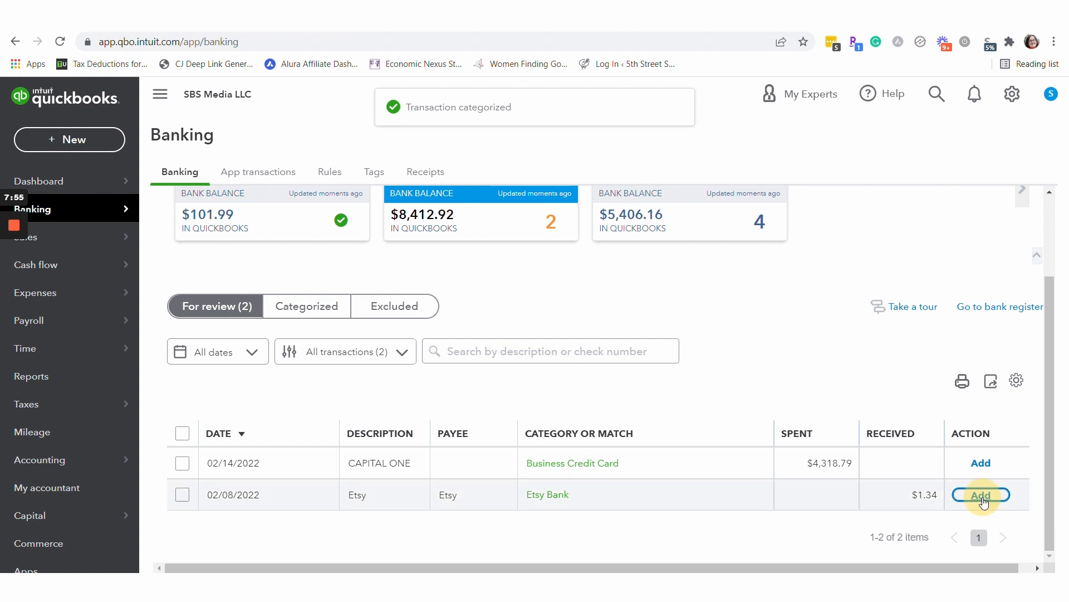
Open the bank register, switch it to the Etsy Bank account and review the recent Etsy deposits and running balance.
{"action": "scroll", "coordinate": [824, 287], "scroll_direction": "up", "scroll_amount": 1}
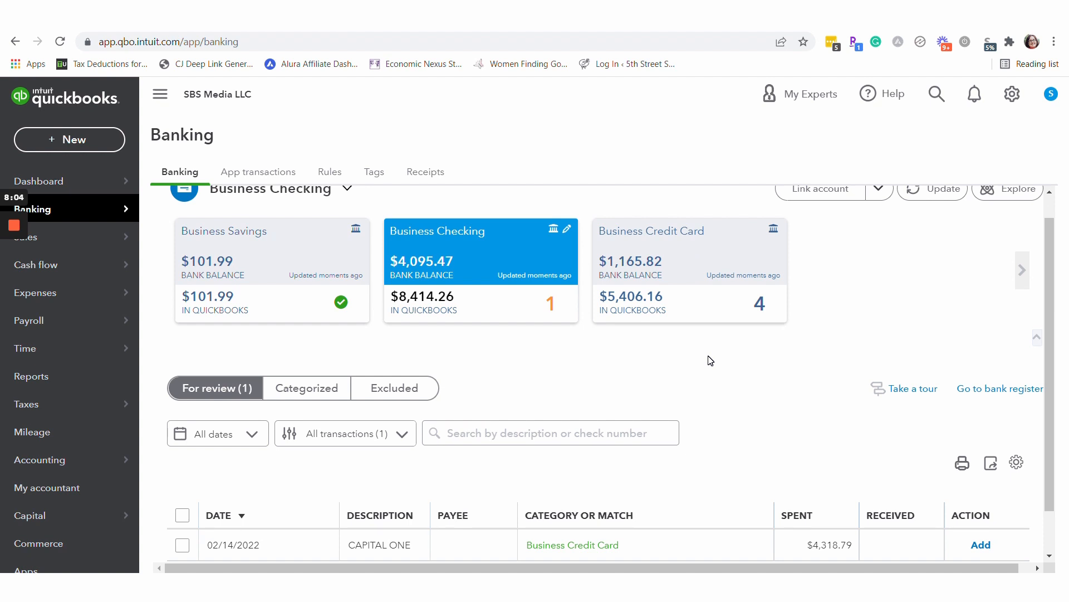
{"action": "left_click", "coordinate": [982, 390]}
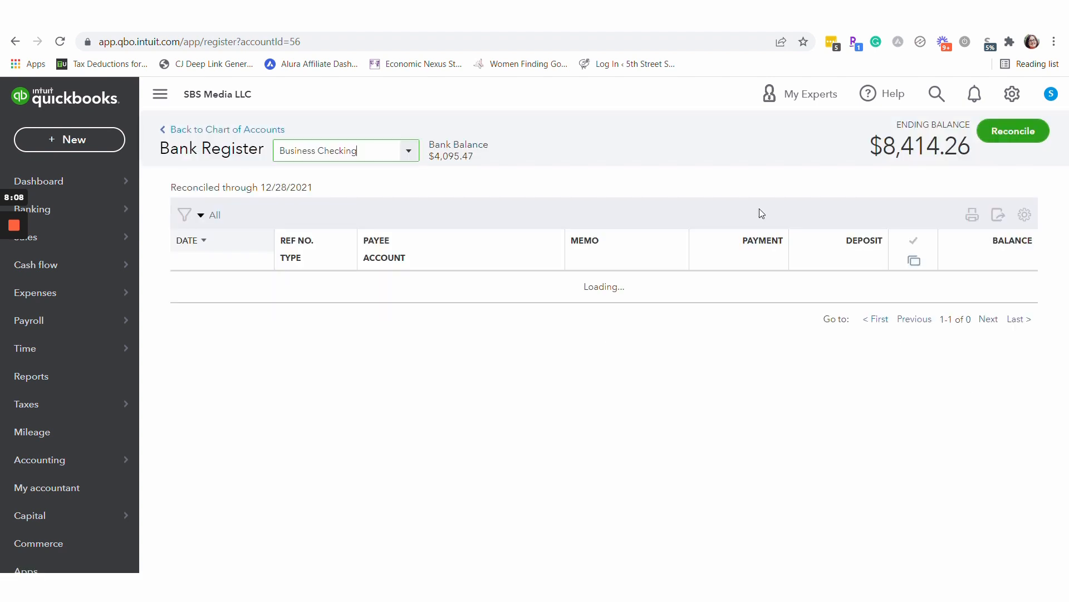
{"action": "left_click", "coordinate": [410, 157]}
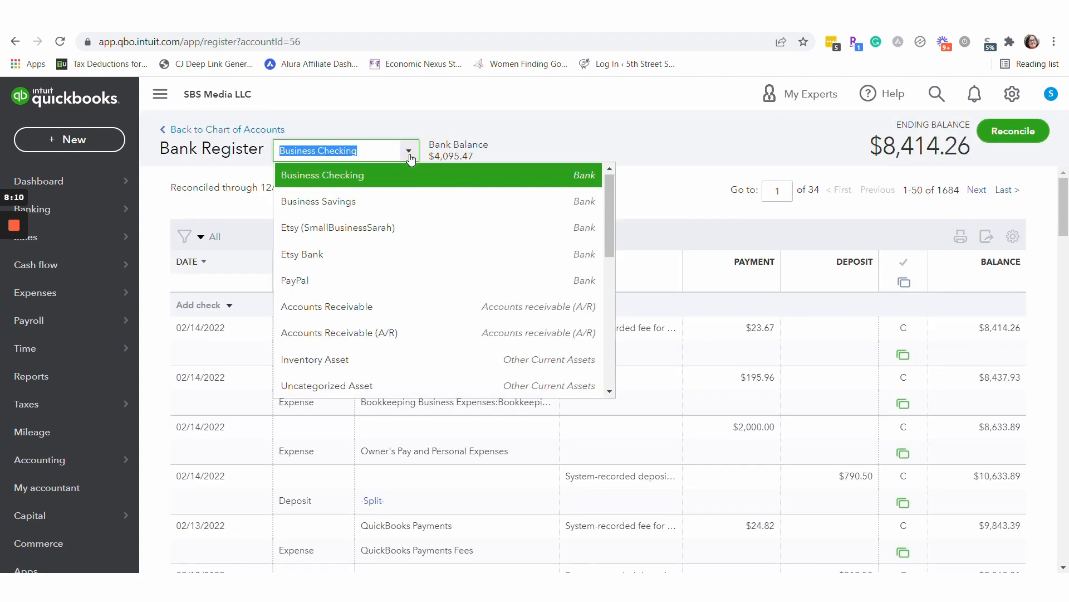
{"action": "left_click", "coordinate": [581, 255]}
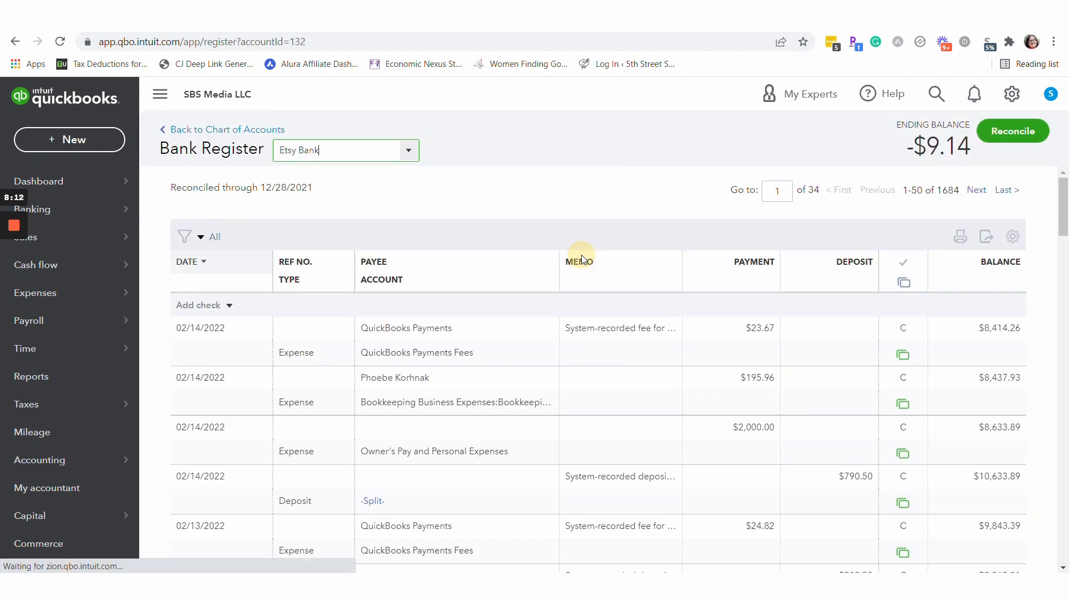
{"action": "scroll", "coordinate": [676, 173], "scroll_direction": "down", "scroll_amount": 1}
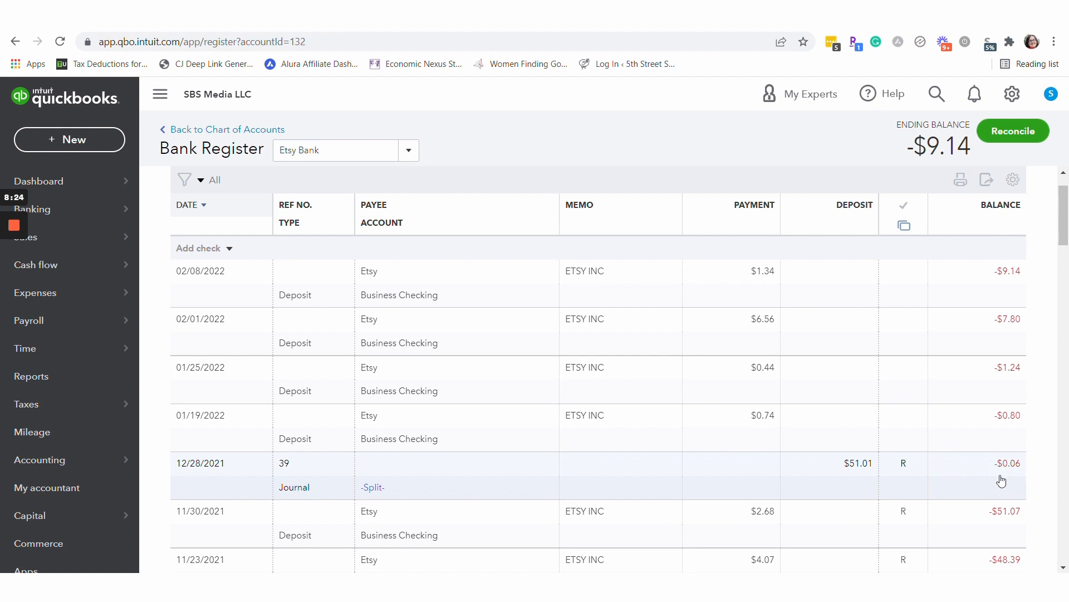
{"action": "left_click_drag", "start_coordinate": [1066, 216], "coordinate": [1066, 213]}
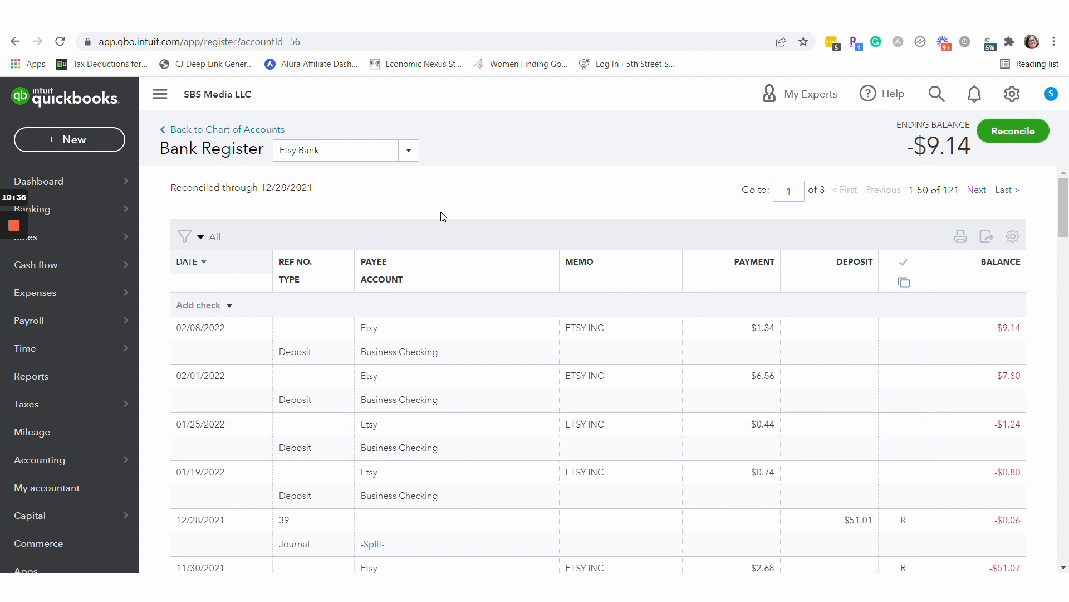
Create a new journal entry and set its journal date to 01/31/2022.
{"action": "left_click", "coordinate": [78, 140]}
{"action": "left_click", "coordinate": [549, 274]}
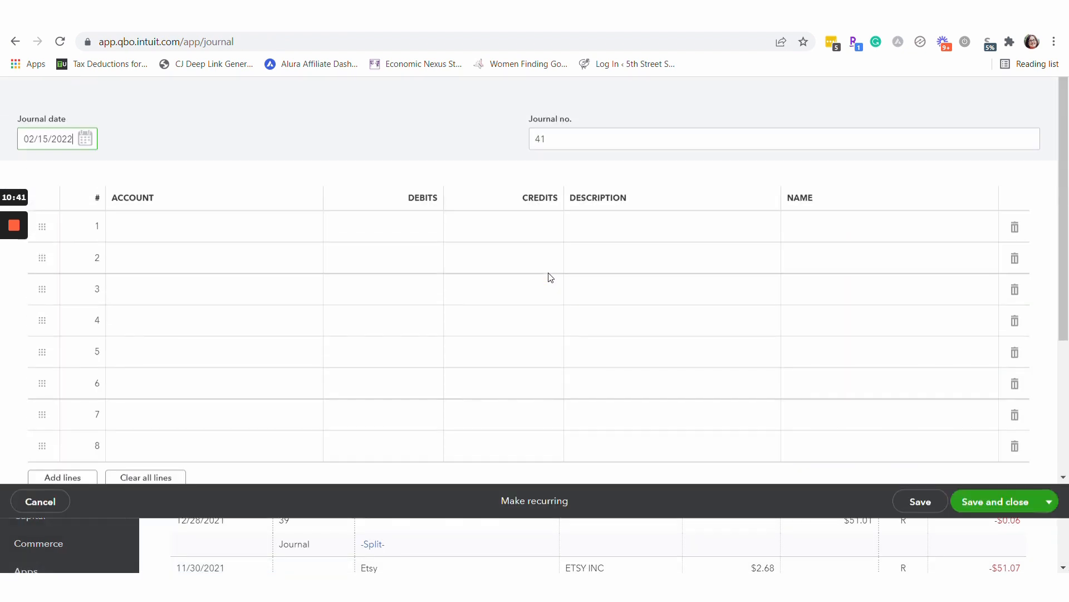
{"action": "left_click", "coordinate": [53, 194]}
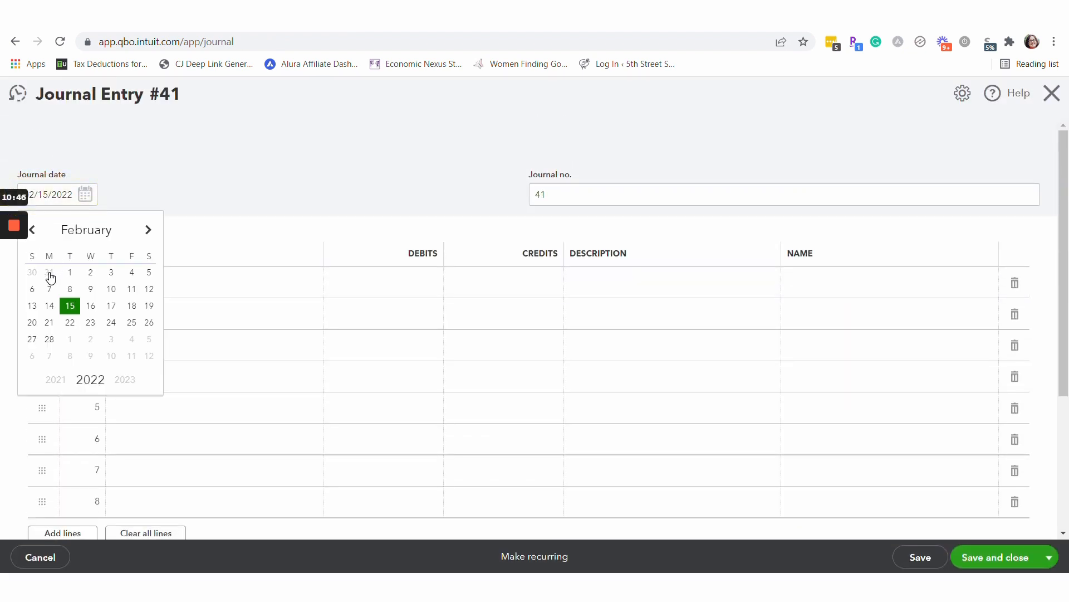
{"action": "left_click", "coordinate": [50, 275]}
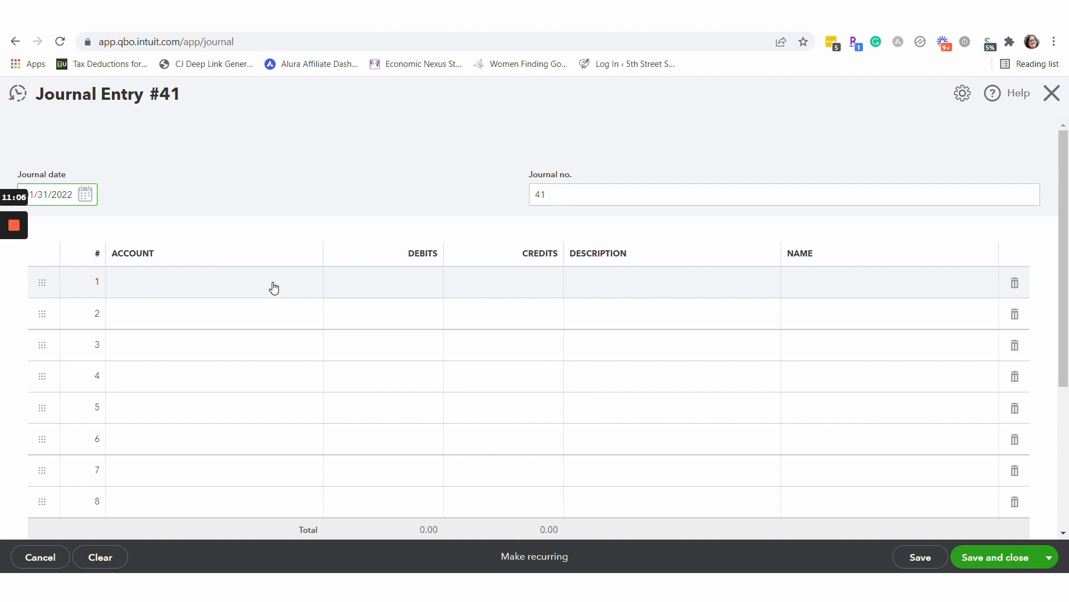
Fill journal line 1 with the account AN Etsy Sales:Etsy Income (AN) and a credit of 11.70.
{"action": "left_click", "coordinate": [213, 289]}
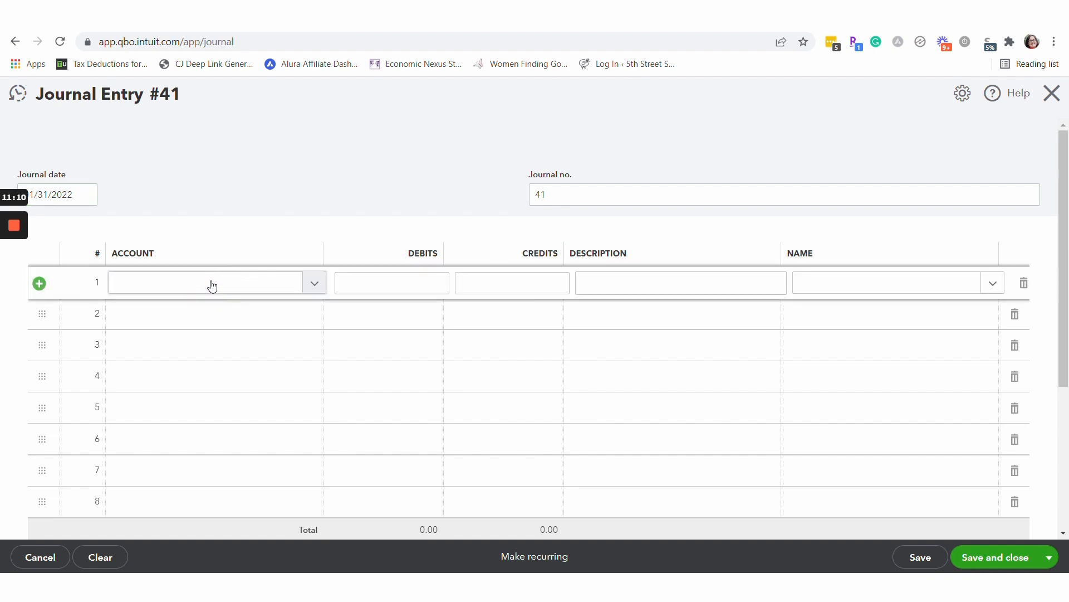
{"action": "type", "text": "inc"}
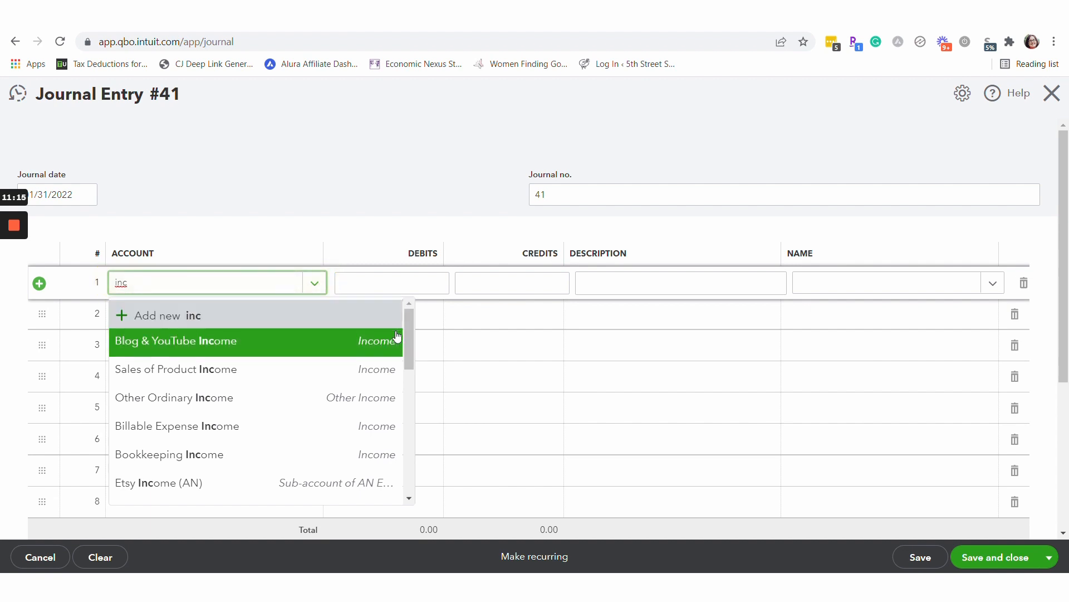
{"action": "left_click_drag", "start_coordinate": [407, 338], "coordinate": [400, 238]}
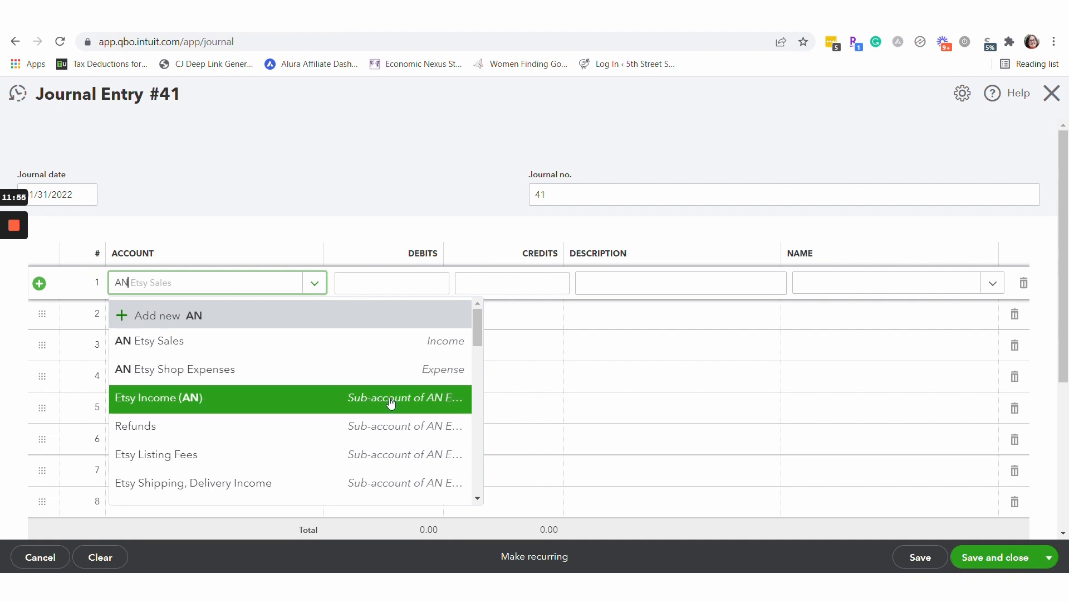
{"action": "left_click", "coordinate": [394, 402]}
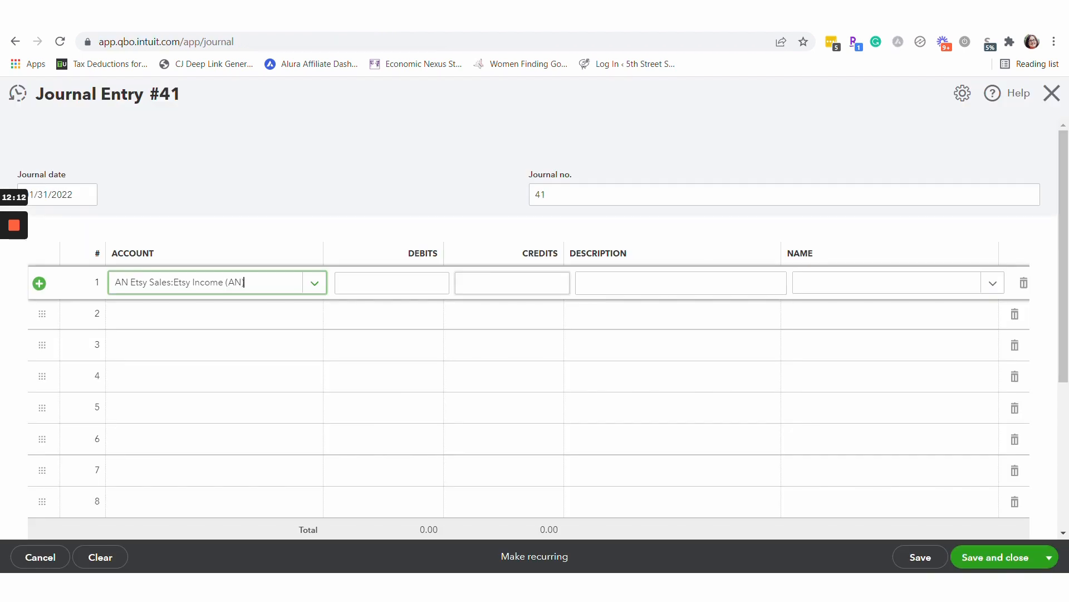
{"action": "left_click", "coordinate": [518, 283]}
{"action": "type", "text": "11"}
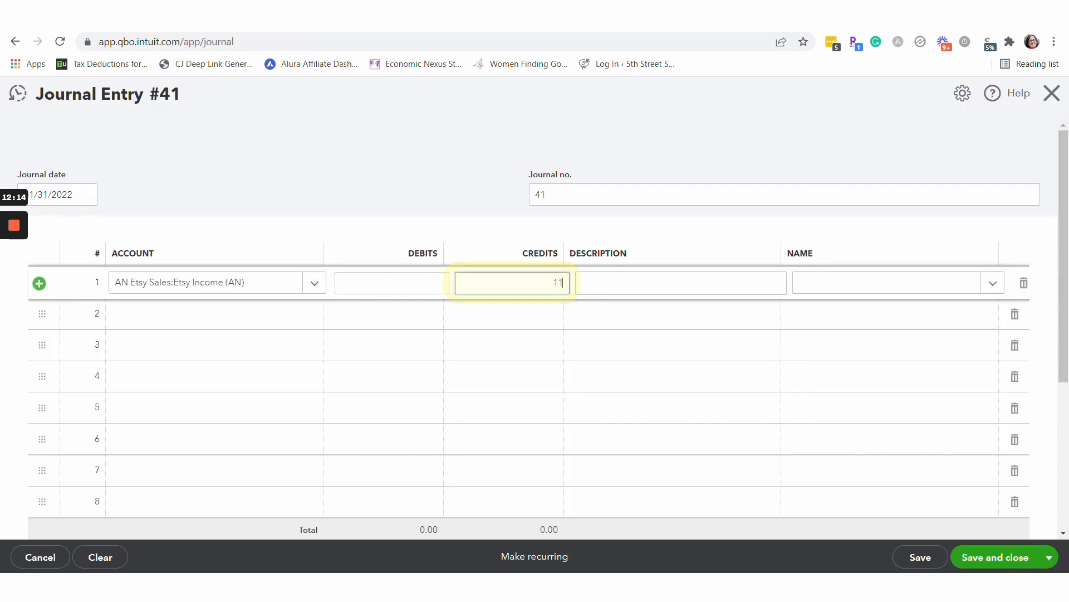
{"action": "type", "text": ".7"}
Fill journal line 2 with the account AN Etsy Sales:Refunds and a debit of 0, checking the Etsy monthly statement.
{"action": "left_click", "coordinate": [313, 319]}
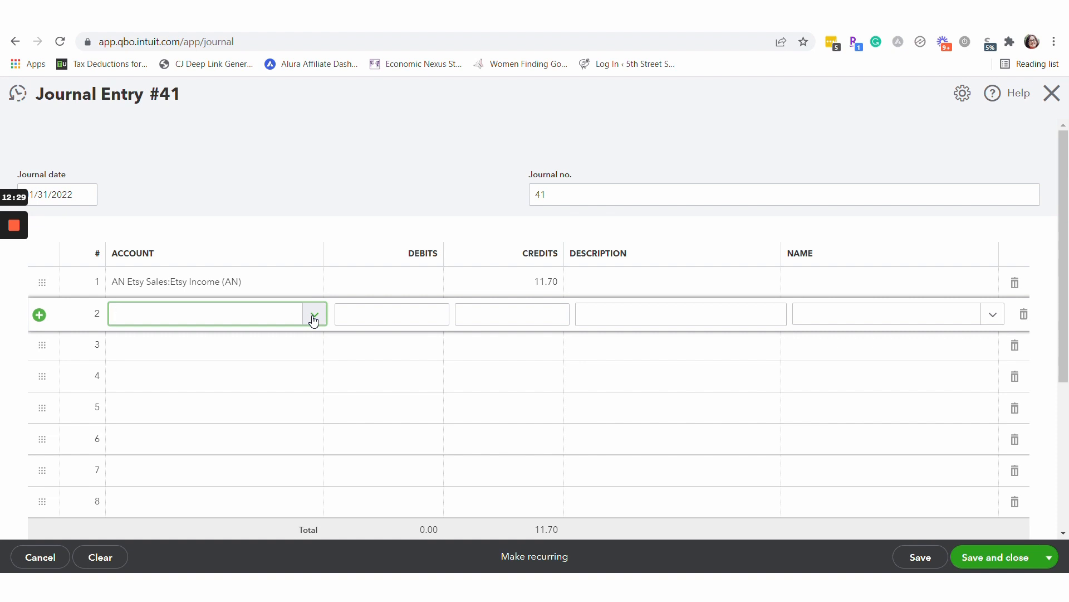
{"action": "type", "text": "ref"}
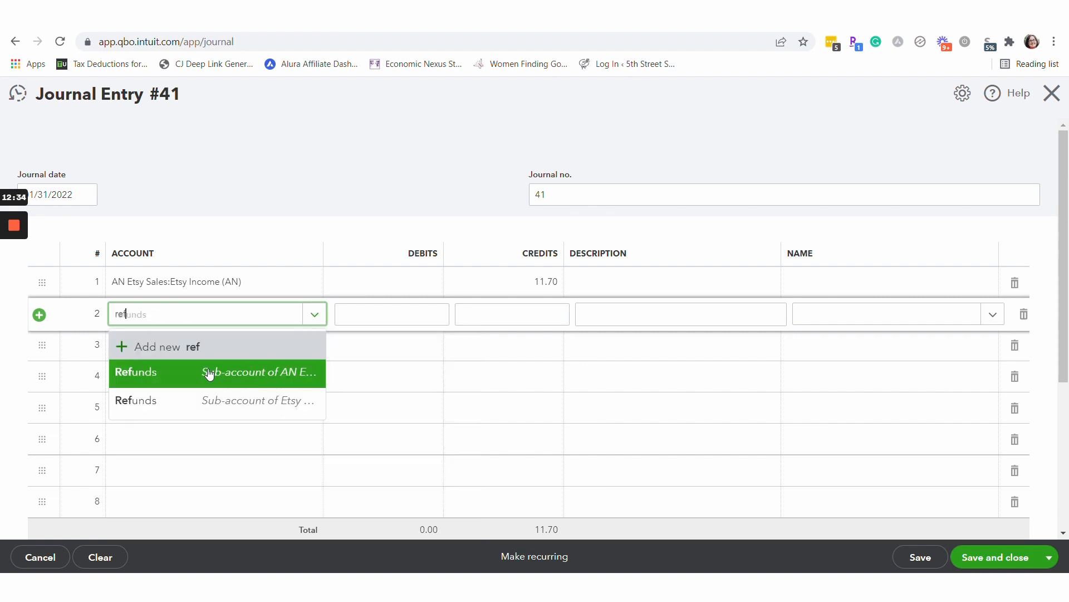
{"action": "left_click", "coordinate": [254, 377]}
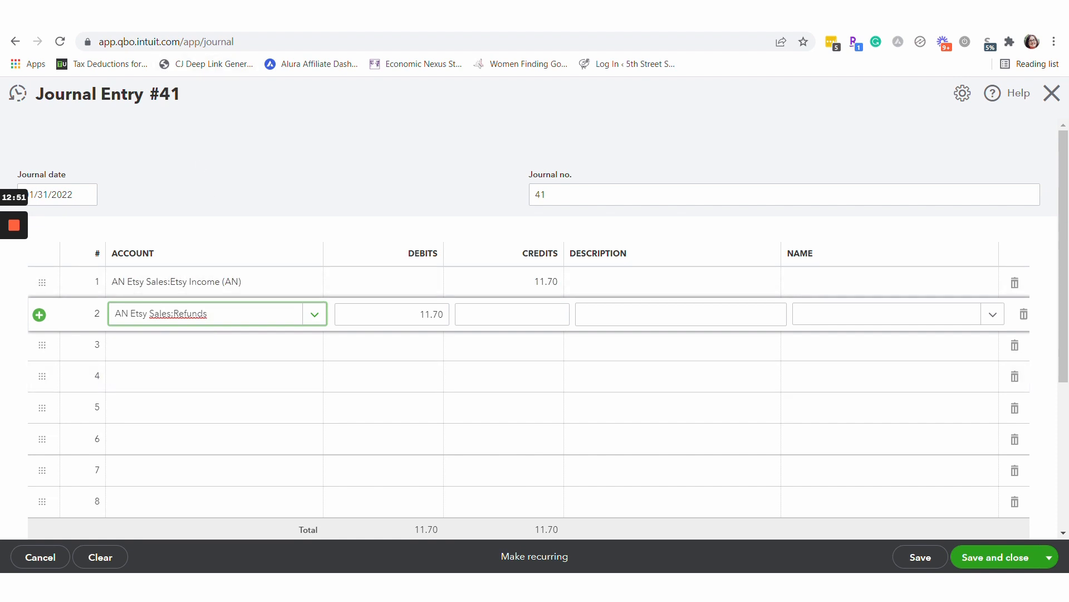
{"action": "left_click", "coordinate": [81, 18]}
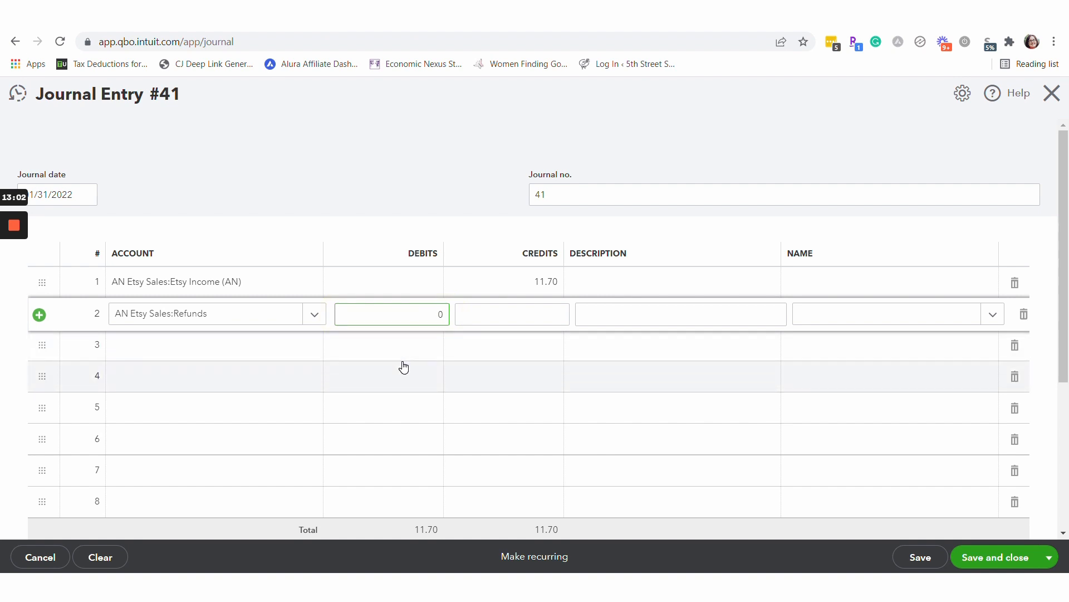
Fill journal line 3 with AN Etsy Shop Expenses:Etsy Listing Fees and a debit of 2.00, based on the Etsy statement's listing fees less credits.
{"action": "left_click", "coordinate": [317, 354]}
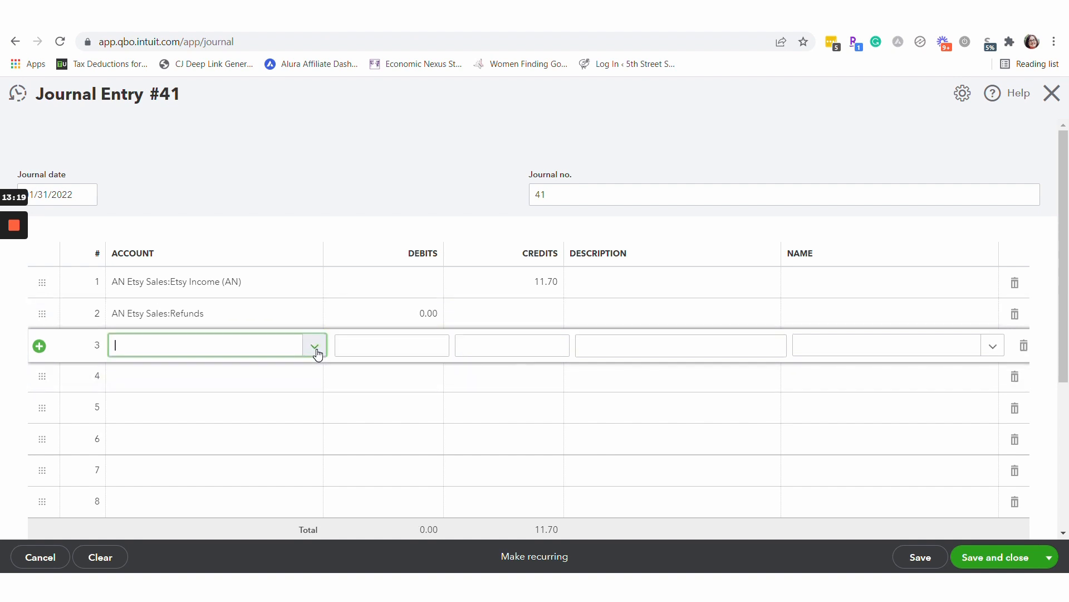
{"action": "left_click", "coordinate": [317, 351]}
{"action": "type", "text": "Li"}
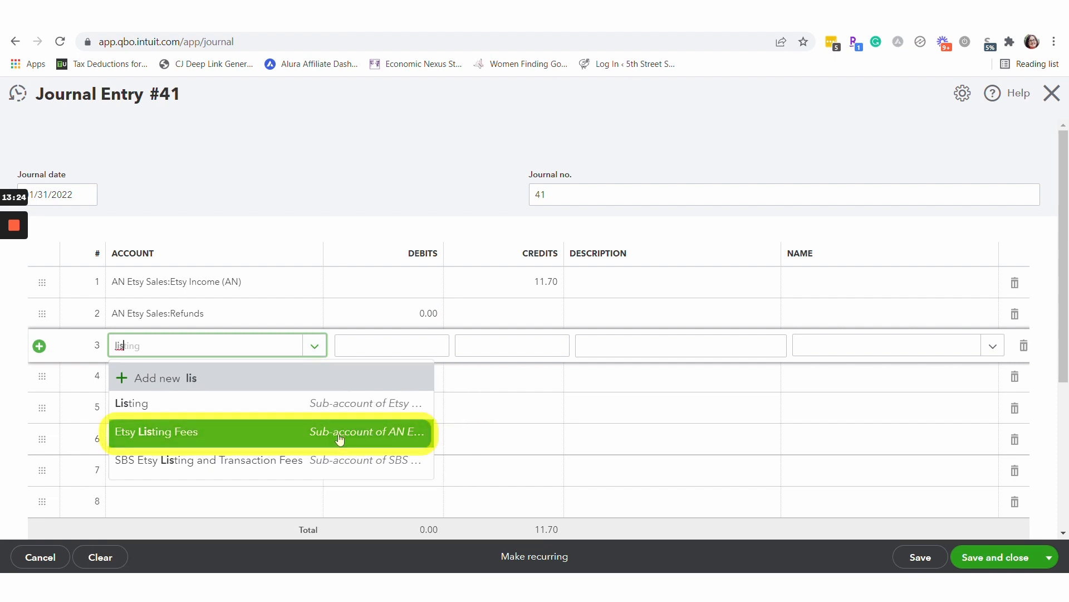
{"action": "left_click", "coordinate": [335, 438]}
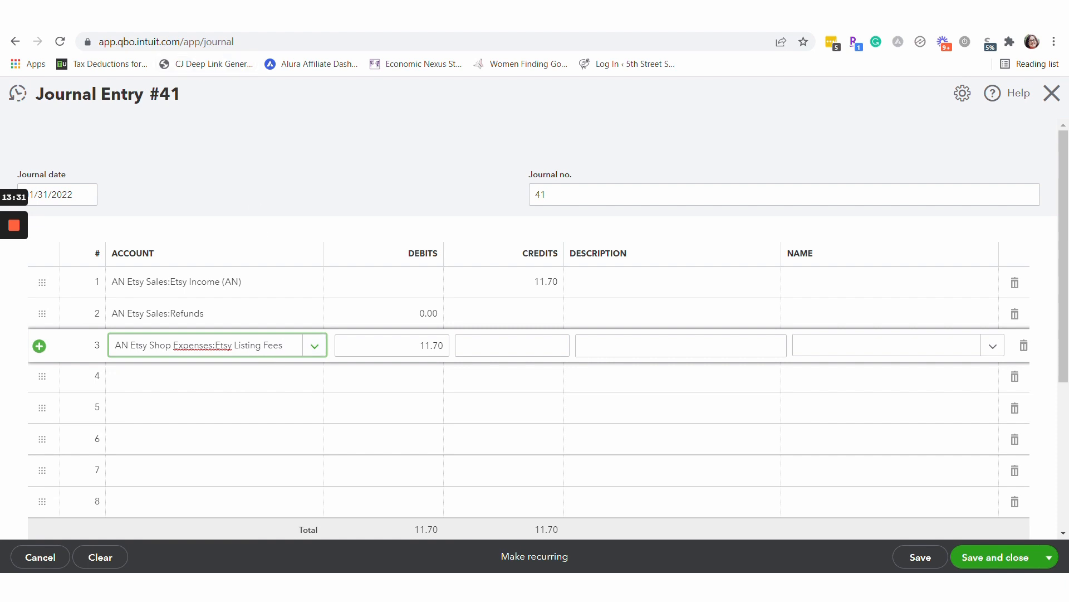
{"action": "key", "text": "ctrl+Tab"}
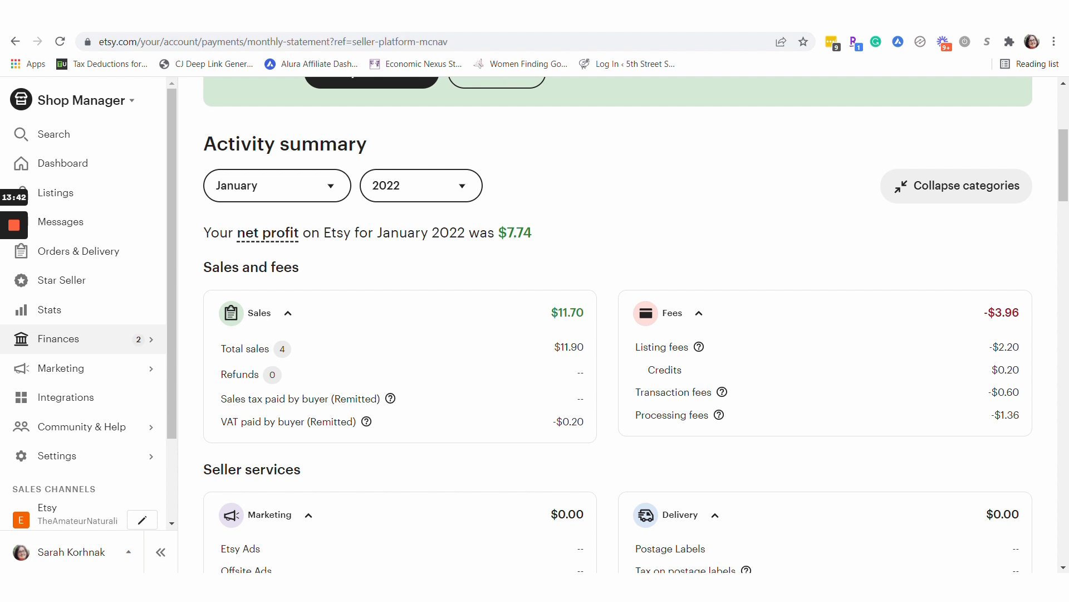
{"action": "key", "text": "ctrl+Tab"}
{"action": "left_click", "coordinate": [398, 346]}
{"action": "type", "text": "2.00"}
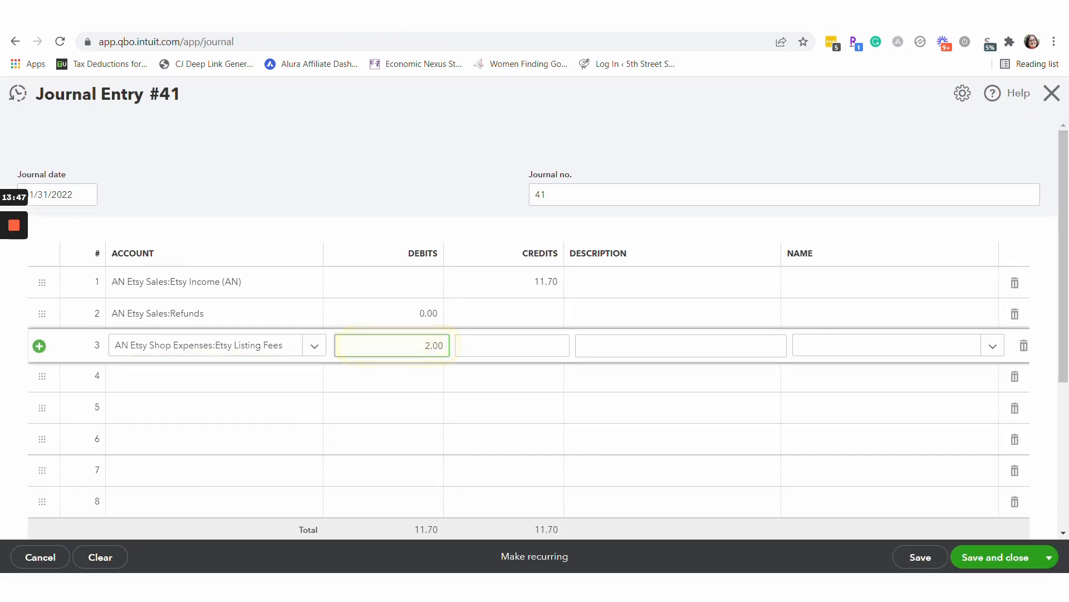
Fill journal line 4 with the account AN Etsy Shop Expenses:Transaction Fees and a debit of .60.
{"action": "left_click", "coordinate": [312, 378]}
{"action": "type", "text": "tran"}
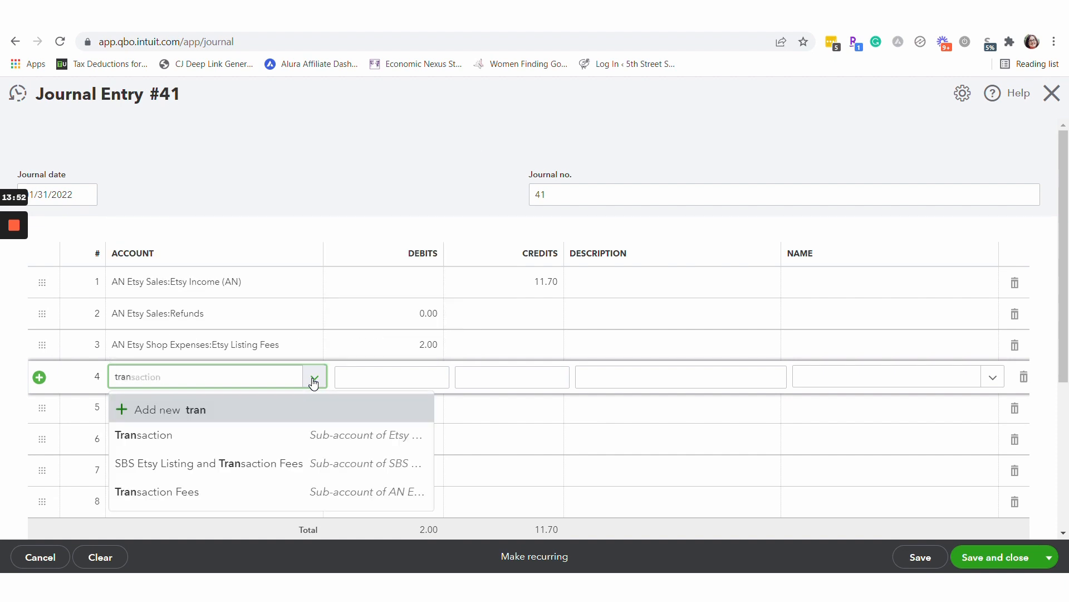
{"action": "left_click", "coordinate": [351, 492]}
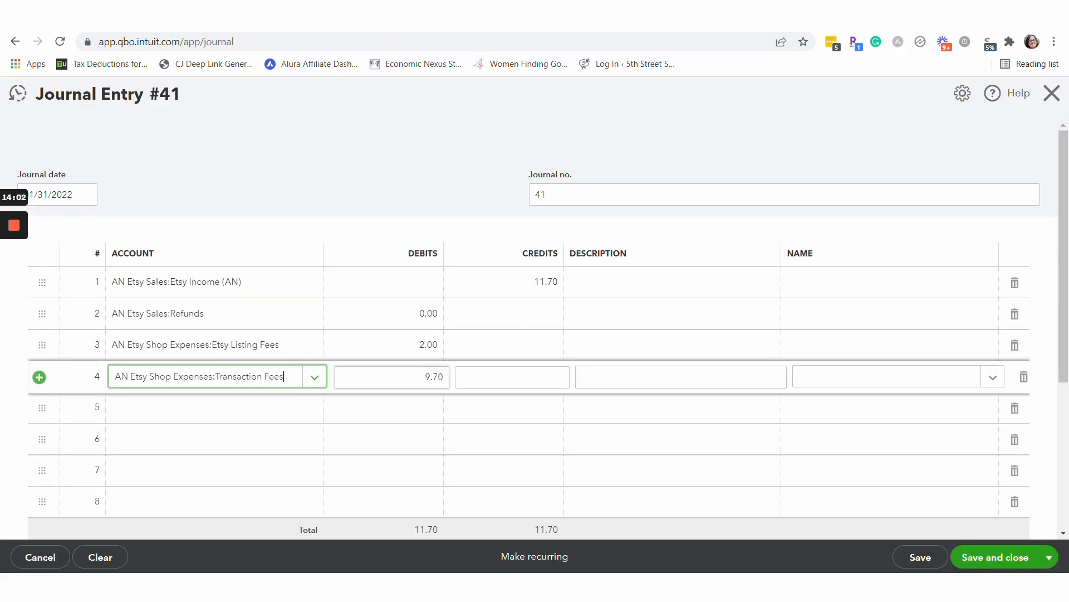
{"action": "left_click", "coordinate": [430, 376]}
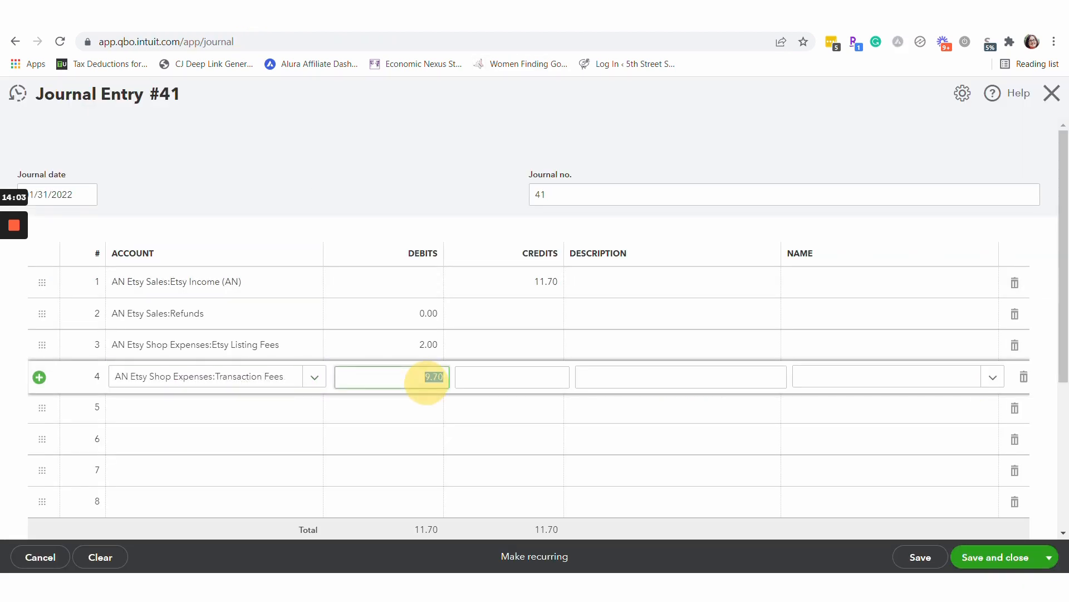
{"action": "type", "text": ".60"}
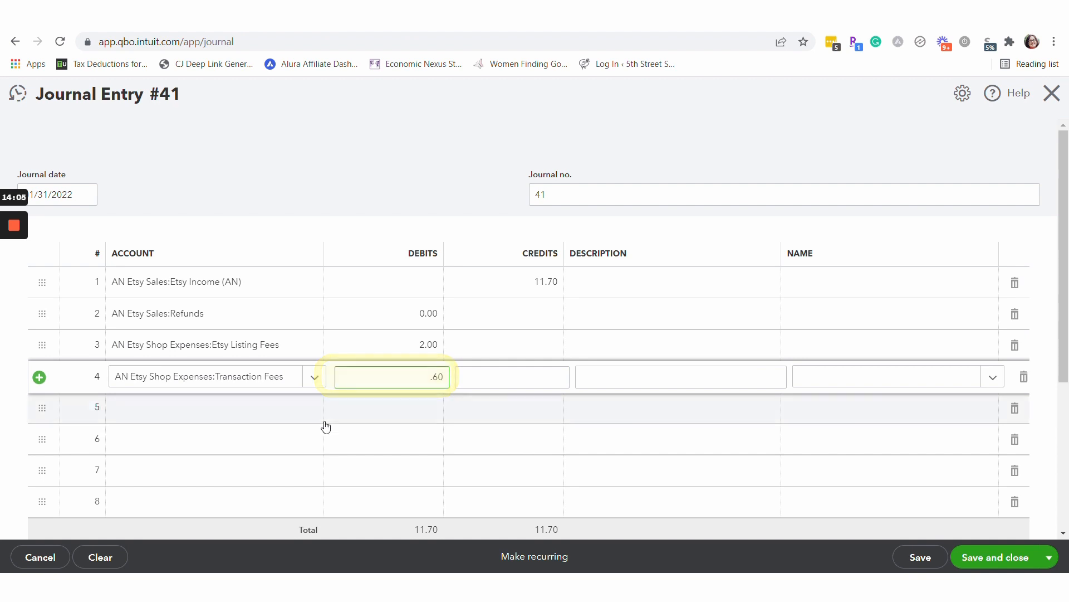
Set the account on journal line 5 to AN Etsy Shop Expenses:Etsy Order Processing and check the processing fees on the Etsy statement.
{"action": "left_click", "coordinate": [306, 411]}
{"action": "type", "text": "o"}
{"action": "type", "text": "rd"}
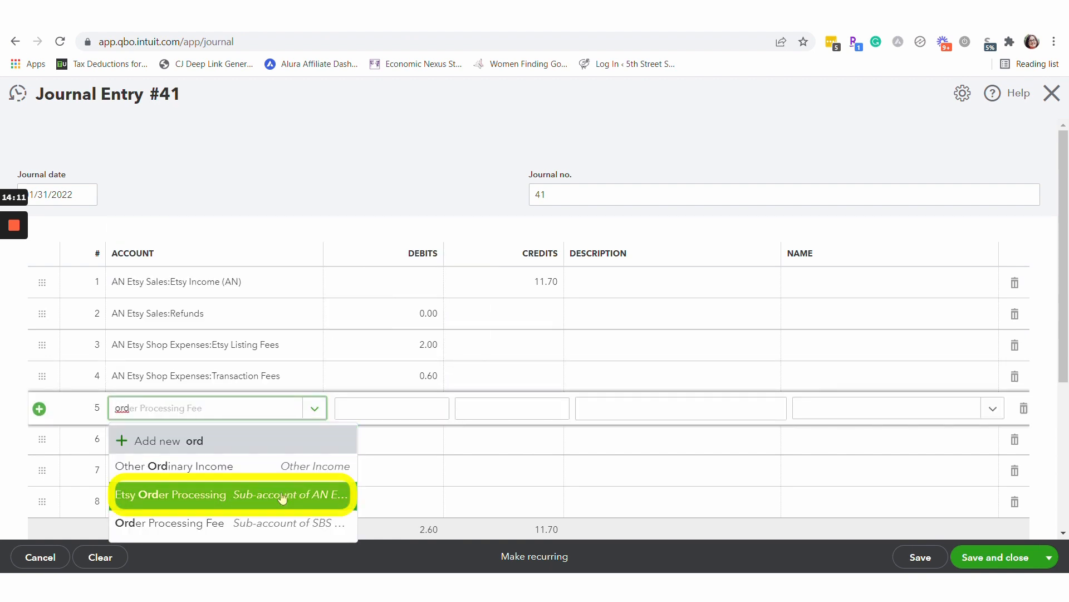
{"action": "left_click", "coordinate": [282, 496]}
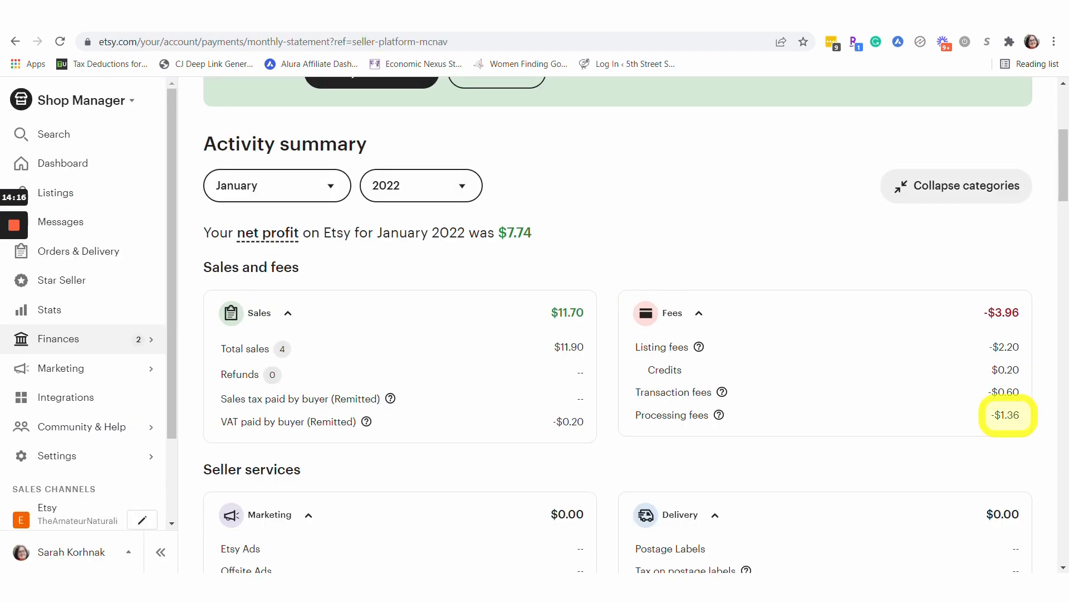
{"action": "key", "text": "ctrl+Tab"}
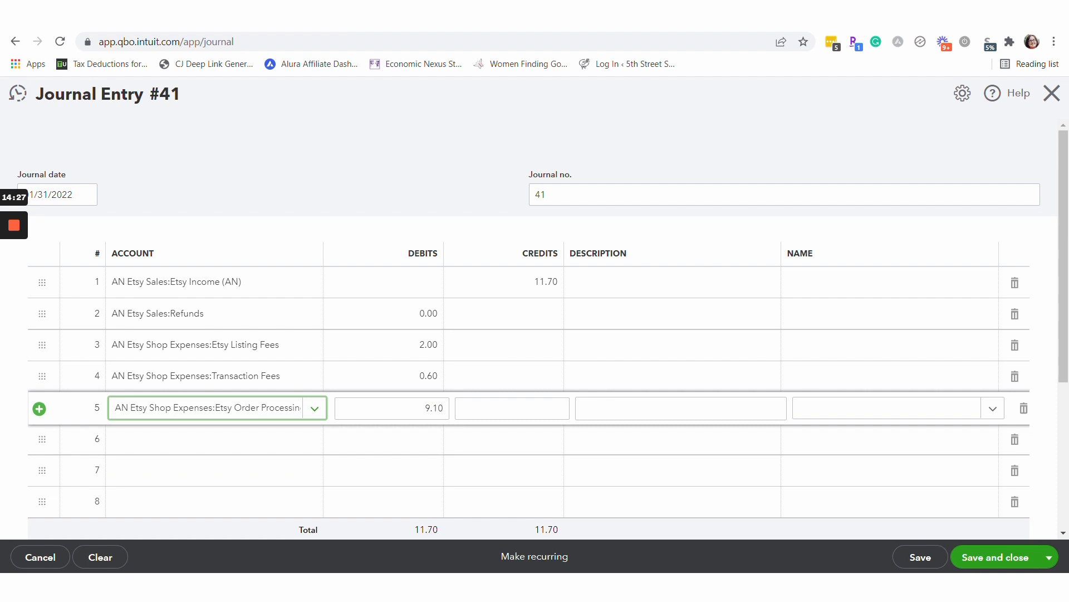
Set the debit on journal line 5 to 1.36, checking the processing fees on the Etsy monthly statement.
{"action": "left_click_drag", "start_coordinate": [545, 529], "coordinate": [436, 453]}
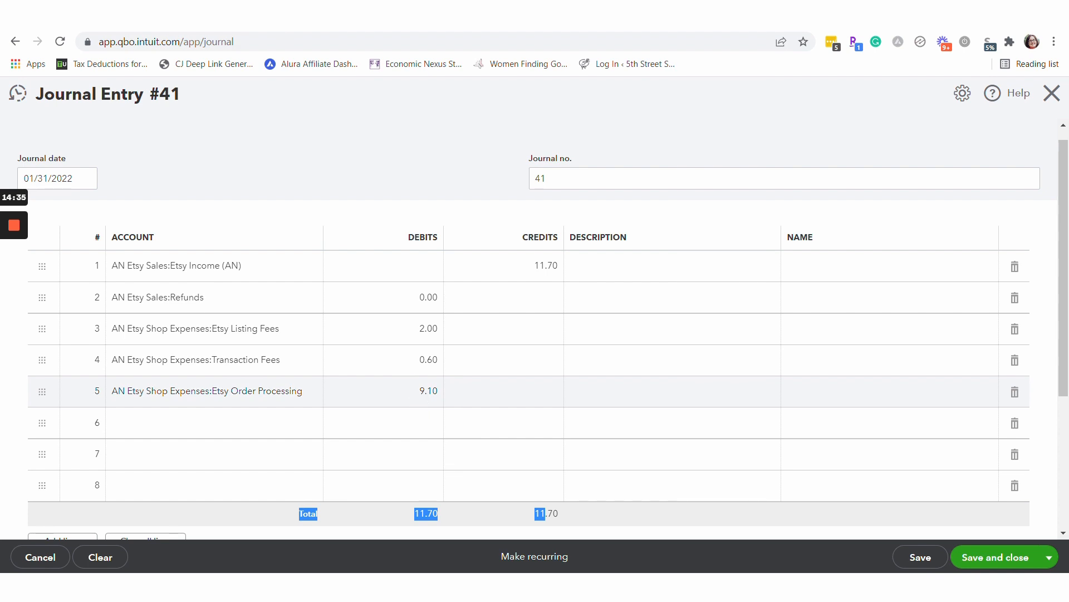
{"action": "left_click", "coordinate": [103, 23]}
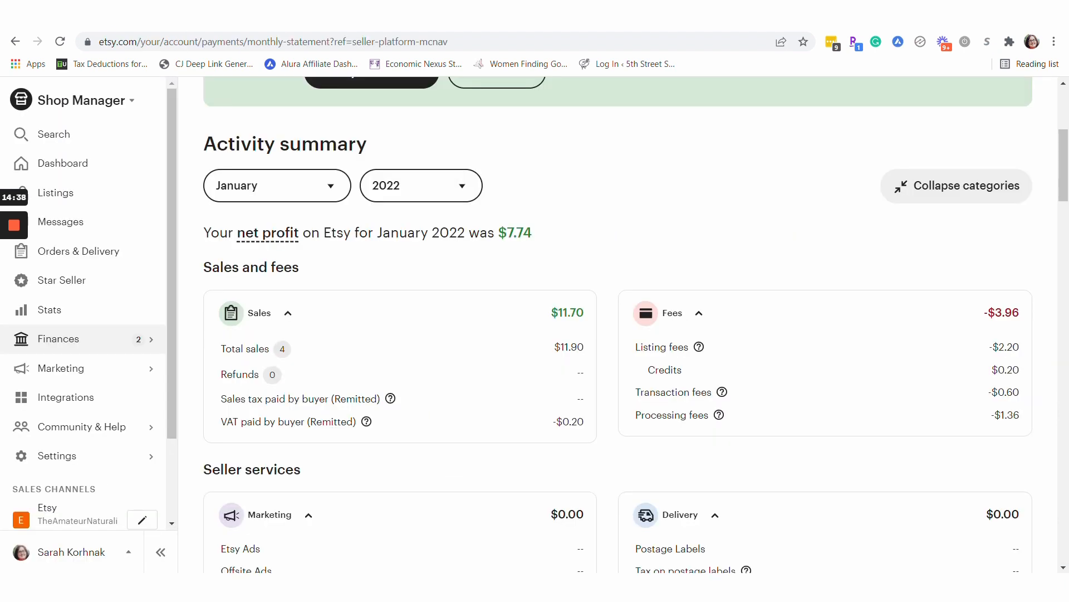
{"action": "left_click", "coordinate": [234, 23]}
{"action": "left_click", "coordinate": [427, 396]}
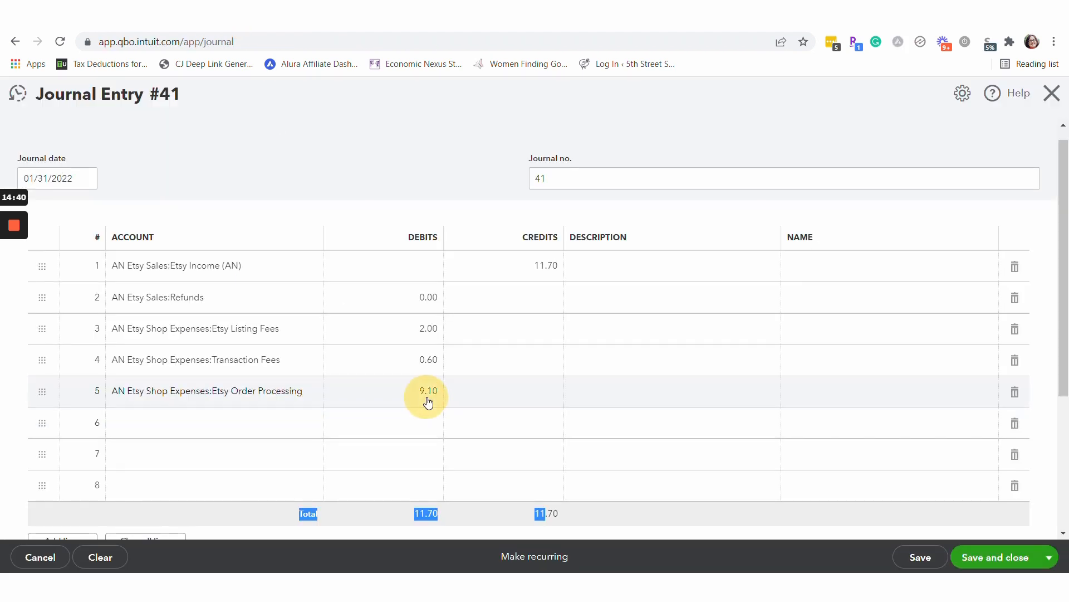
{"action": "type", "text": "1.36"}
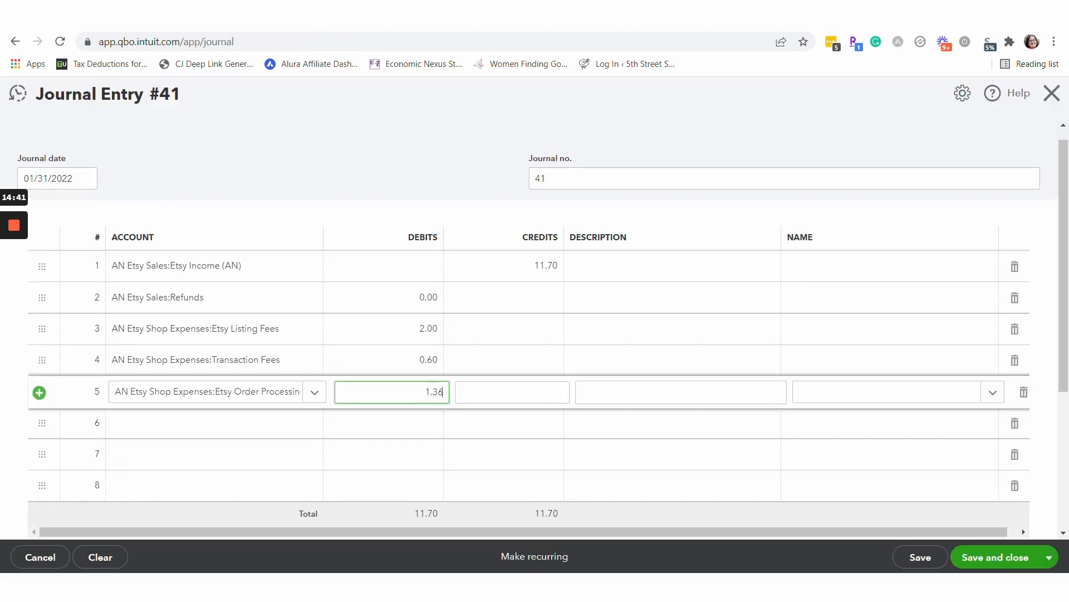
Fill journal line 6 with the account AN Etsy Shop Expenses:Etsy Advertising and a debit of 0, checking the statement's marketing costs.
{"action": "left_click", "coordinate": [316, 424]}
{"action": "type", "text": "mark"}
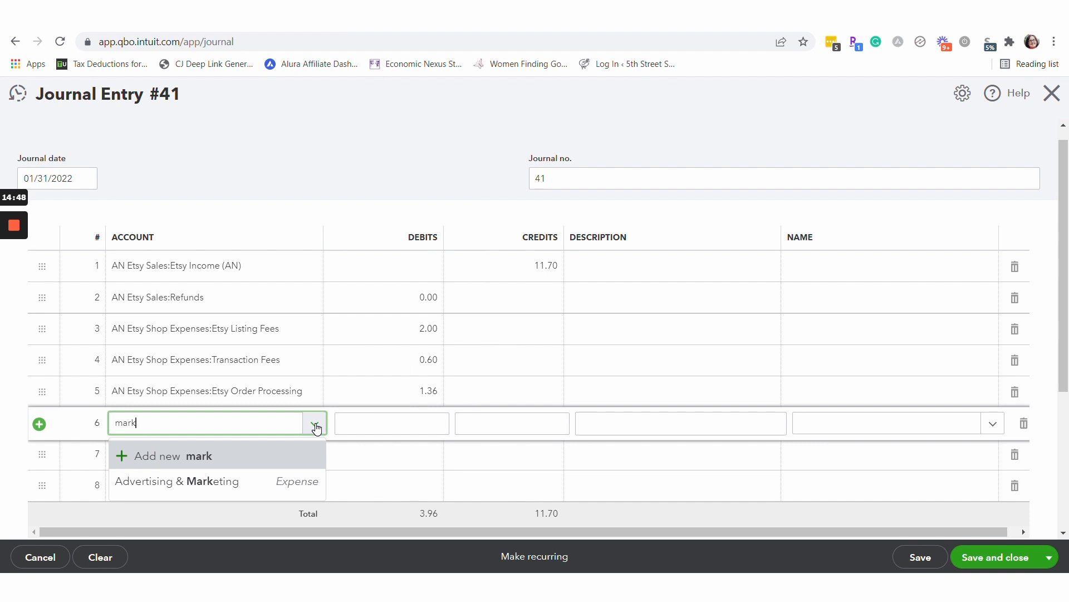
{"action": "key", "text": "BackSpace"}
{"action": "key", "text": "BackSpace"}
{"action": "key", "text": "BackSpace"}
{"action": "key", "text": "BackSpace"}
{"action": "type", "text": "ad"}
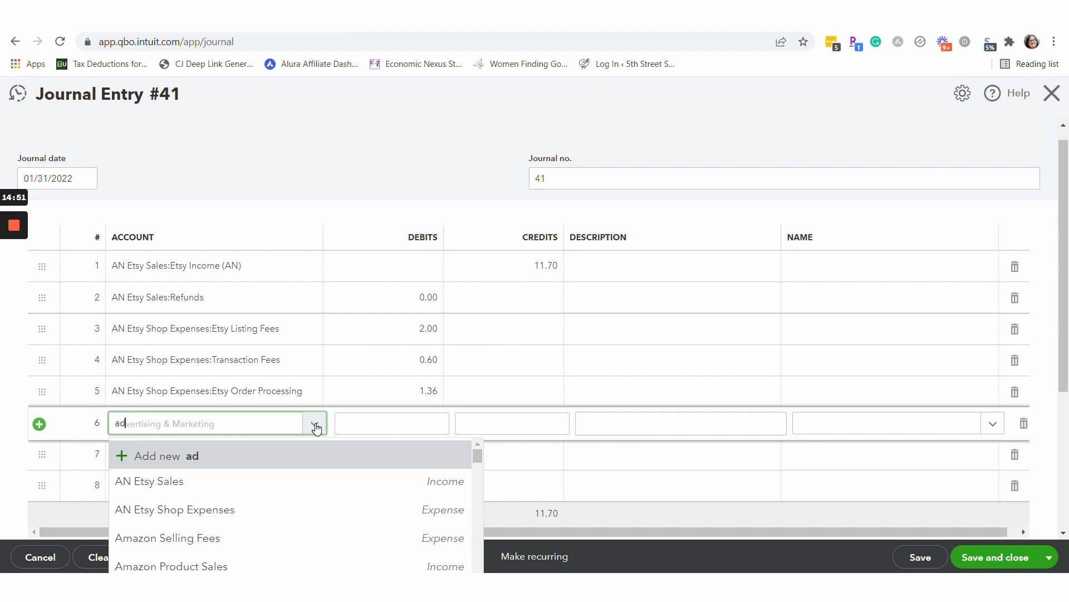
{"action": "scroll", "coordinate": [406, 534], "scroll_direction": "down", "scroll_amount": 3}
{"action": "left_click", "coordinate": [406, 543]}
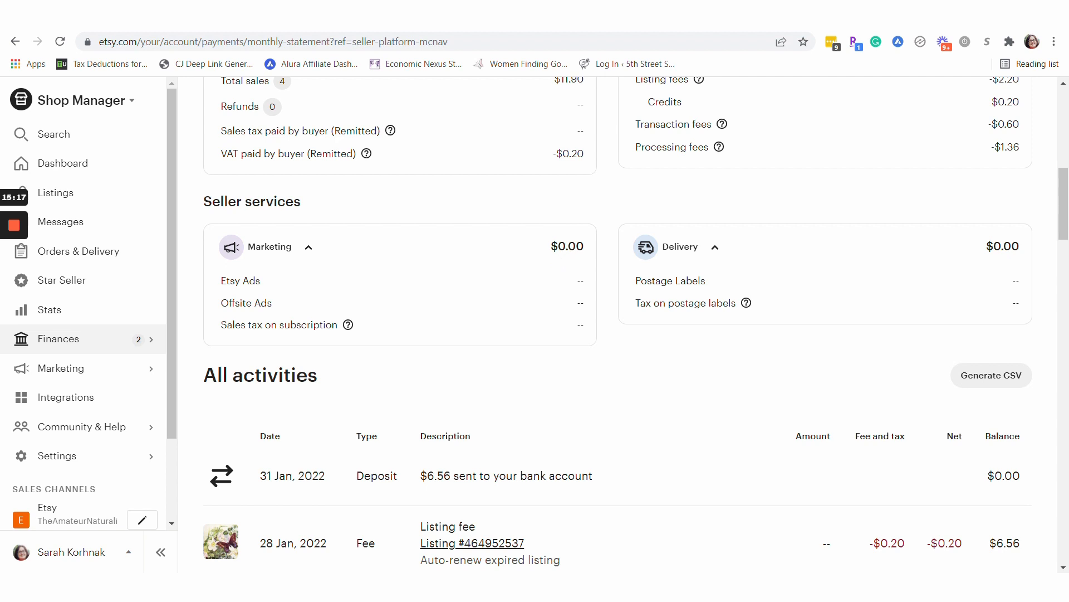
{"action": "key", "text": "alt+Tab"}
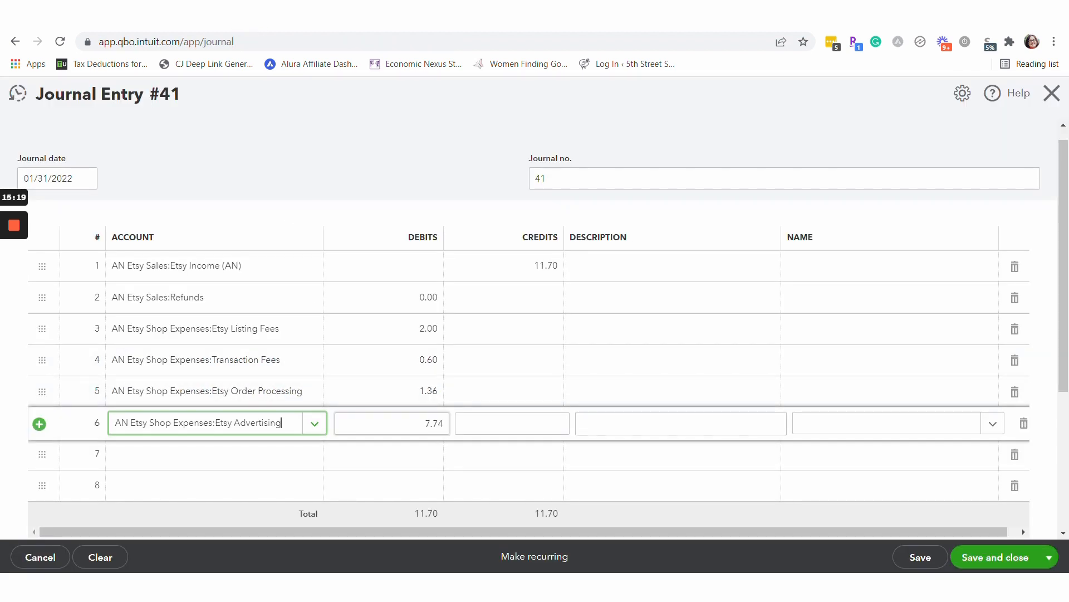
{"action": "key", "text": "Tab"}
{"action": "type", "text": "0"}
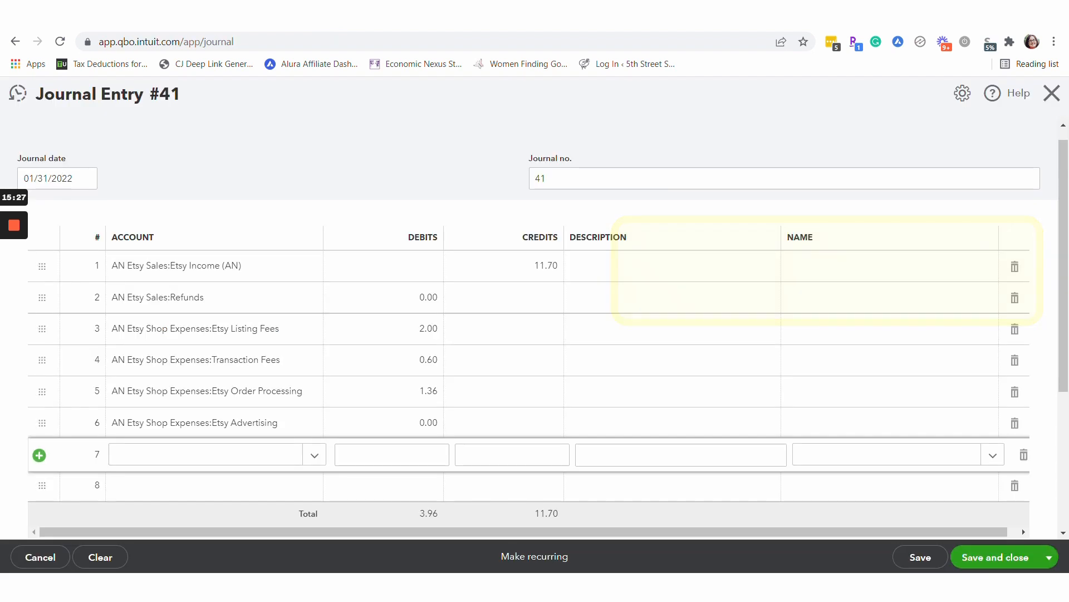
Fill journal line 7 with the shipping and delivery expense sub-account of AN Etsy Shop Expenses and a debit of 0.
{"action": "type", "text": "s"}
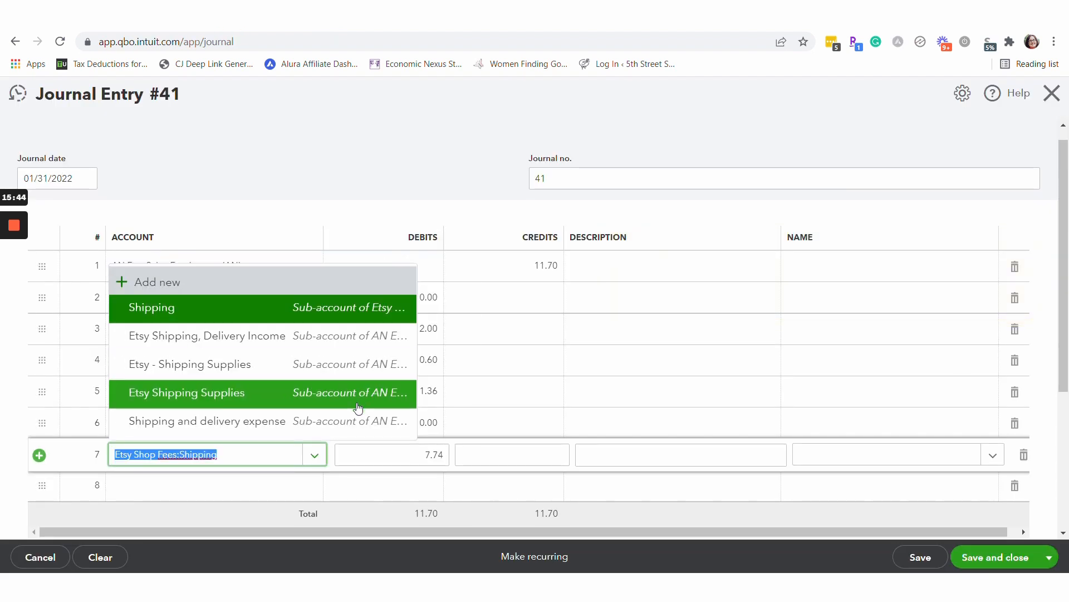
{"action": "left_click", "coordinate": [359, 421]}
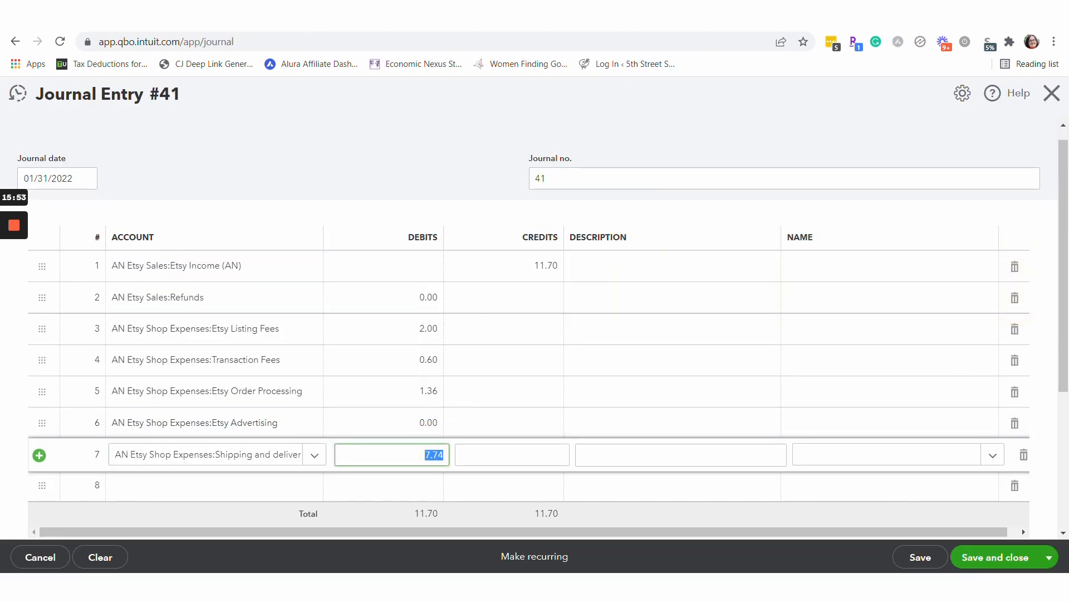
{"action": "type", "text": "0"}
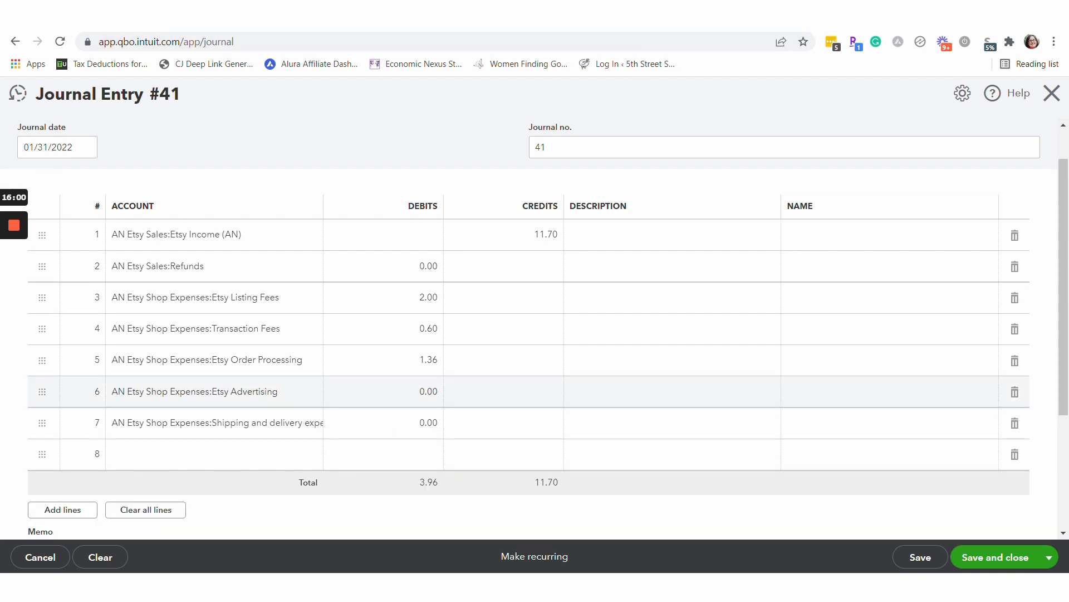
Fill journal line 8 with the account Etsy Bank and the balancing debit of 7.74, checking the January net profit on the Etsy statement.
{"action": "left_click", "coordinate": [112, 12]}
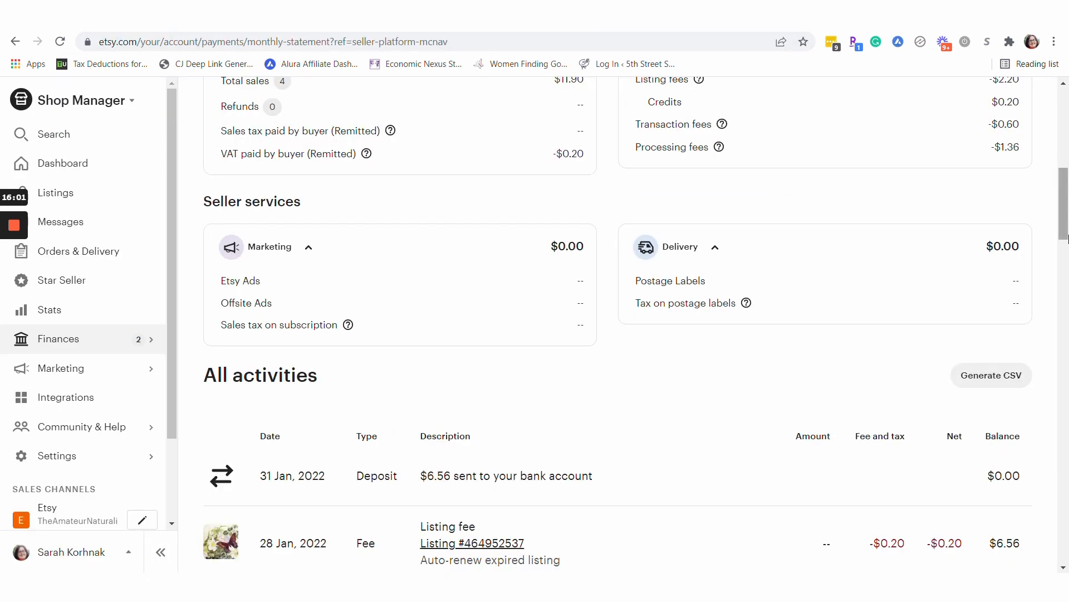
{"action": "left_click_drag", "start_coordinate": [1064, 221], "coordinate": [1064, 209]}
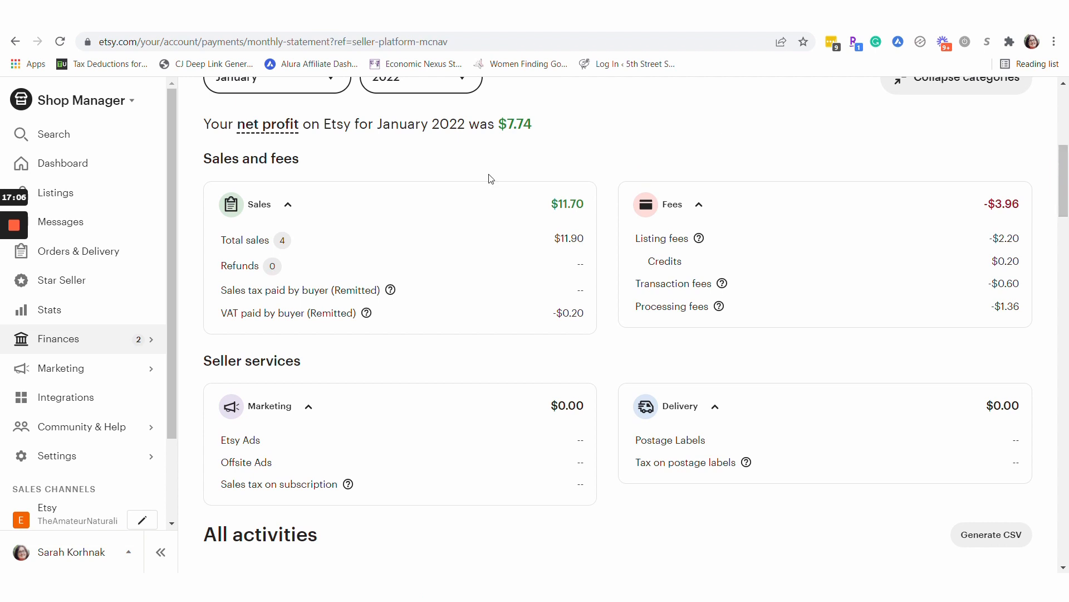
{"action": "mouse_move", "coordinate": [268, 124]}
{"action": "left_click", "coordinate": [256, 23]}
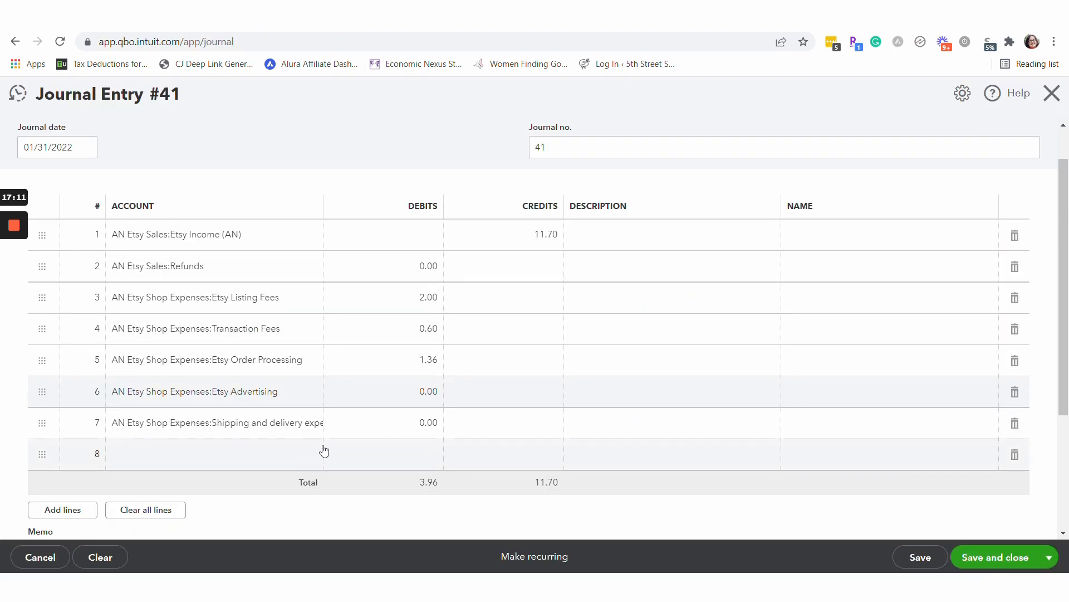
{"action": "left_click", "coordinate": [300, 457]}
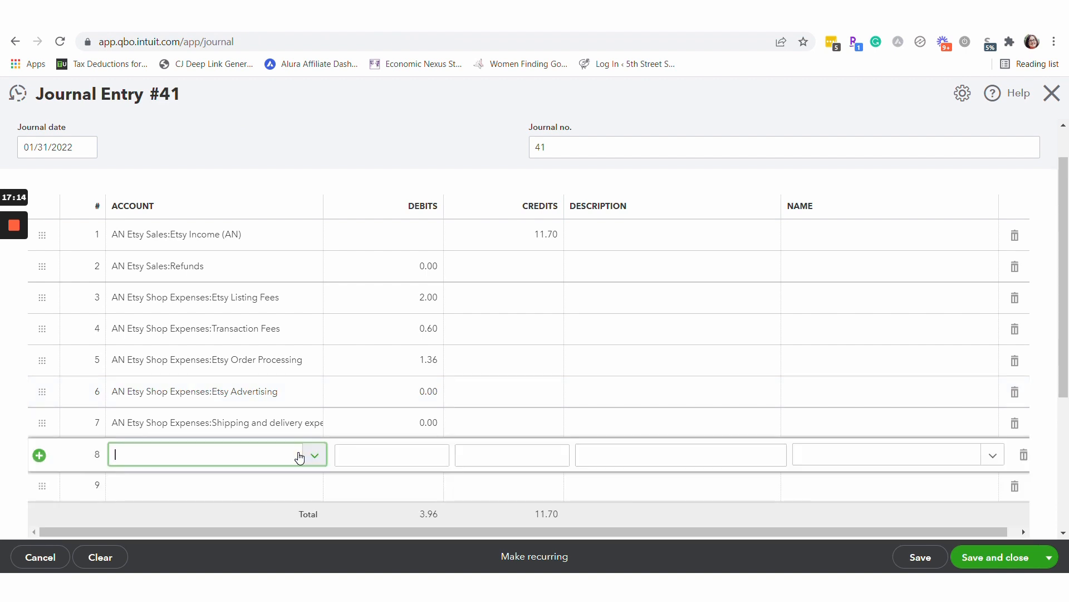
{"action": "type", "text": "ets"}
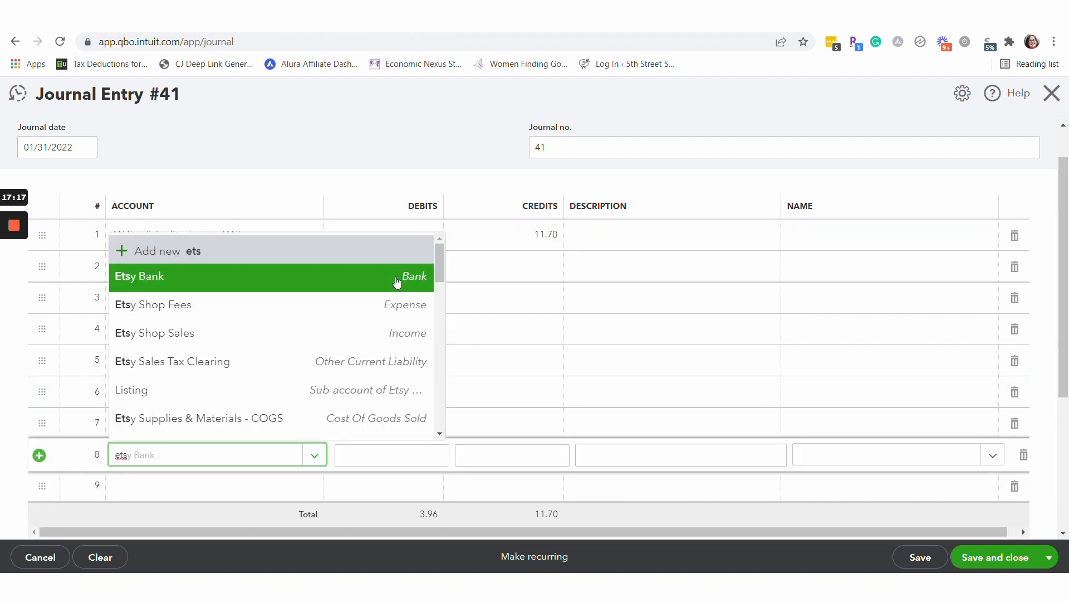
{"action": "left_click", "coordinate": [145, 275]}
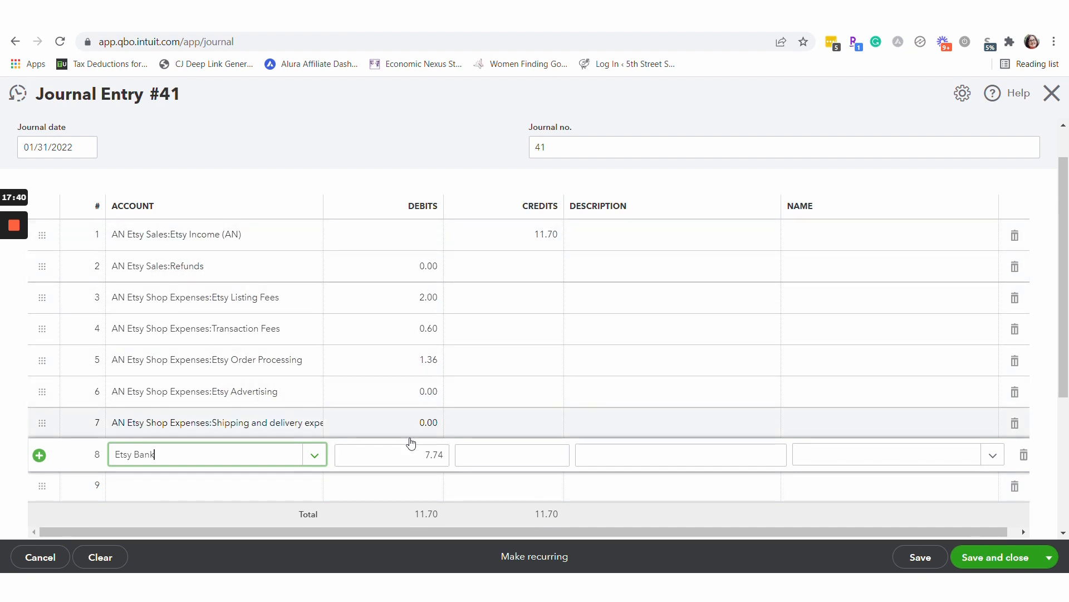
{"action": "left_click", "coordinate": [410, 448]}
{"action": "key", "text": "Tab"}
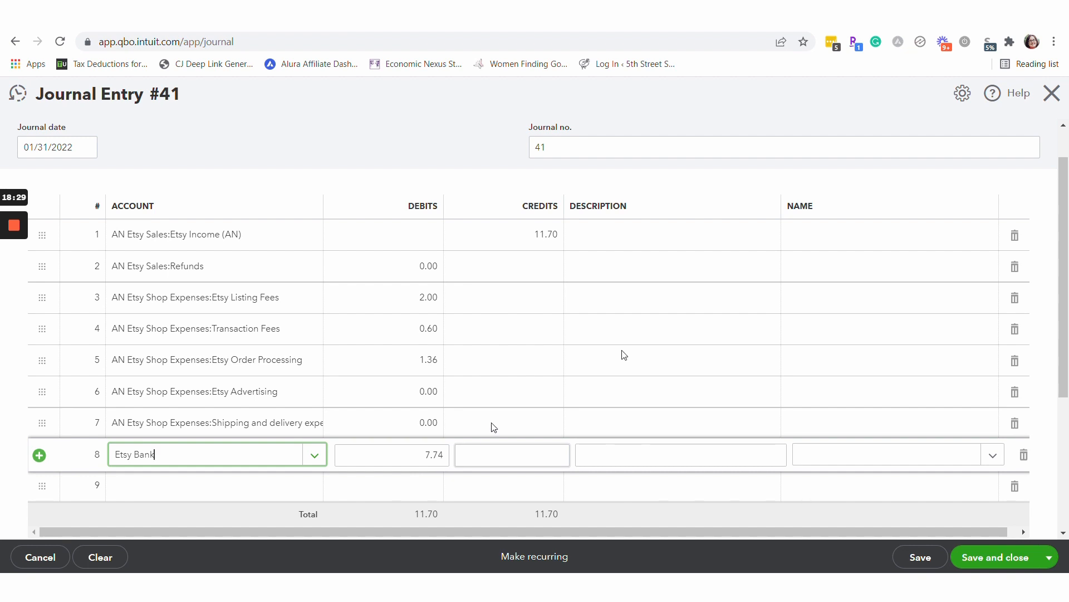
Save and close the journal entry, and compare the Etsy Bank register with the January activity on the Etsy statement.
{"action": "left_click", "coordinate": [996, 559]}
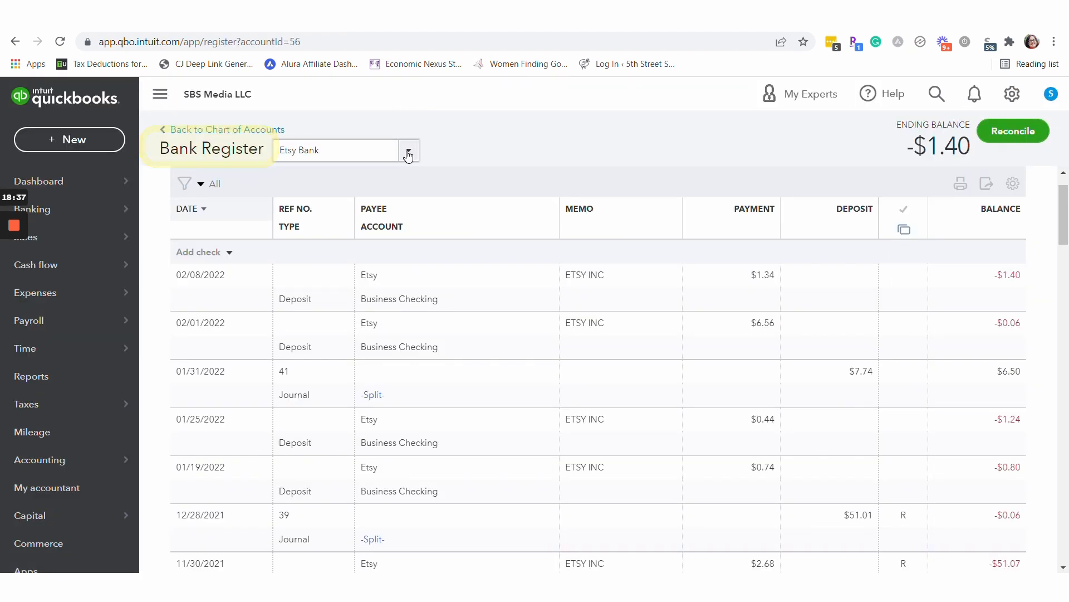
{"action": "scroll", "coordinate": [780, 256], "scroll_direction": "down", "scroll_amount": 1}
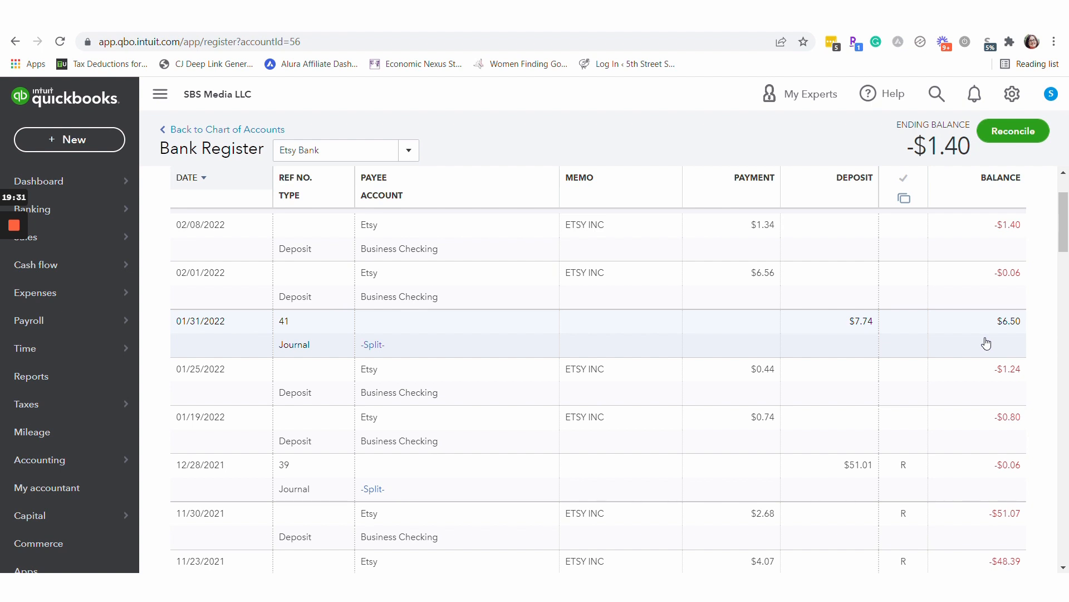
{"action": "left_click", "coordinate": [445, 14]}
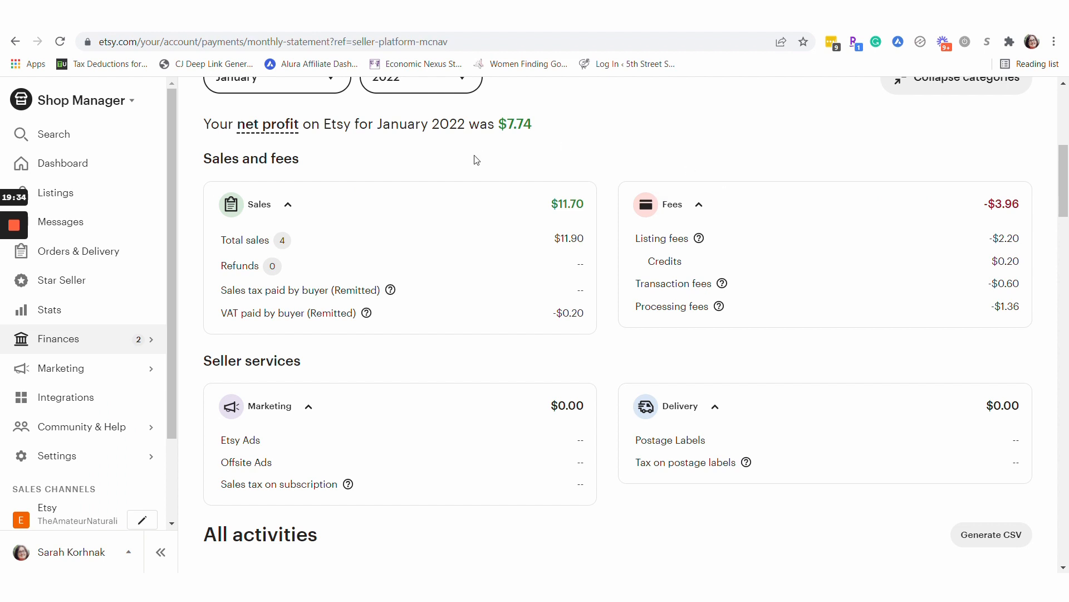
{"action": "left_click_drag", "start_coordinate": [1063, 193], "coordinate": [1062, 171]}
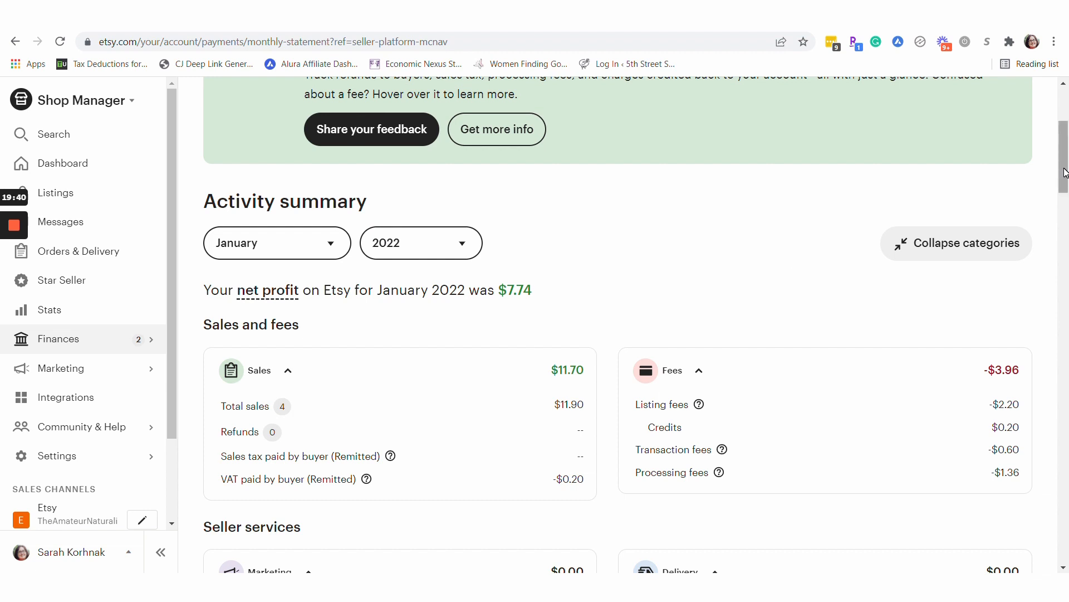
{"action": "left_click_drag", "start_coordinate": [1064, 170], "coordinate": [1067, 248]}
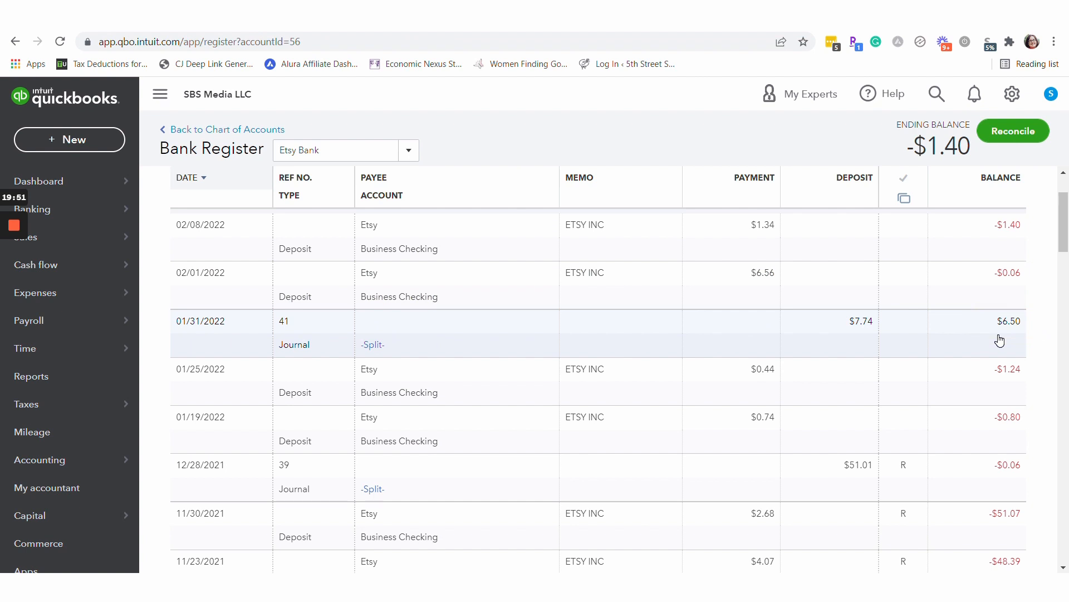
Open the Business Credit Card feed in Banking and bring up its transactions for review.
{"action": "mouse_move", "coordinate": [81, 240]}
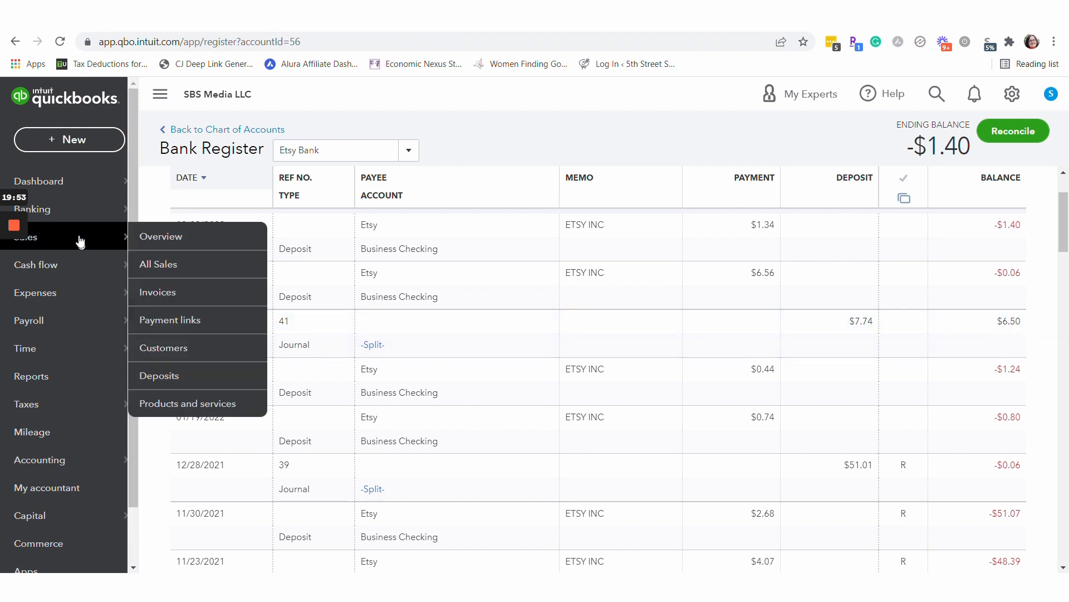
{"action": "left_click", "coordinate": [76, 215]}
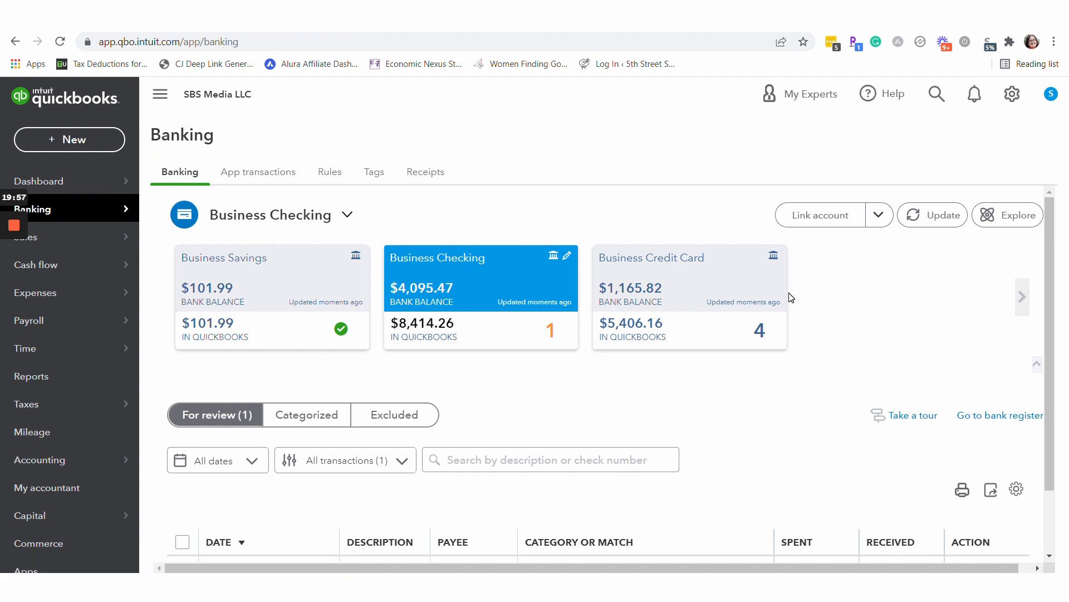
{"action": "left_click", "coordinate": [728, 292]}
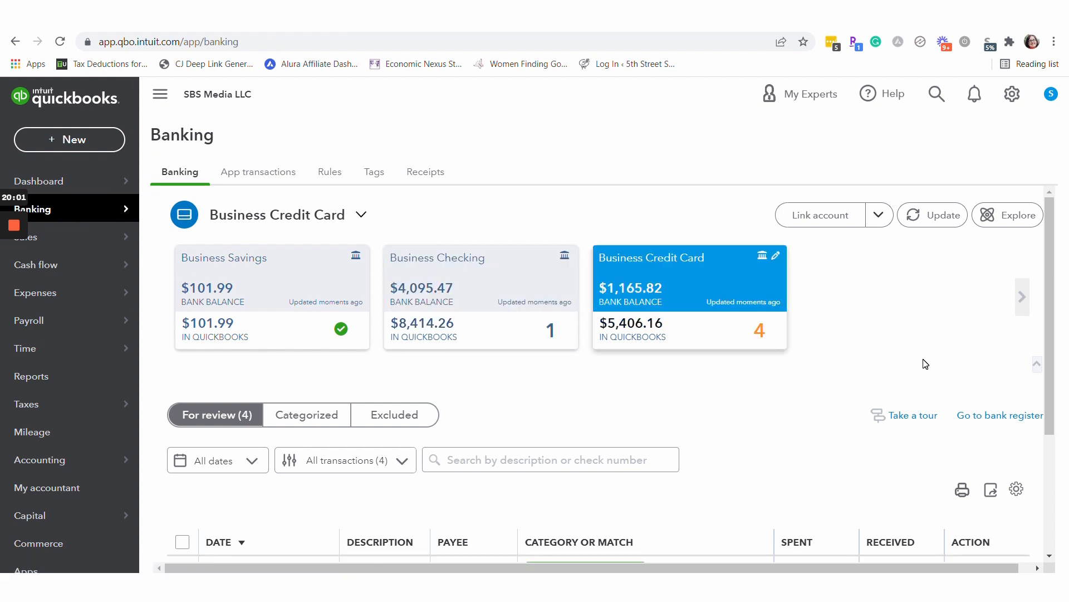
{"action": "left_click_drag", "start_coordinate": [1057, 346], "coordinate": [1059, 463]}
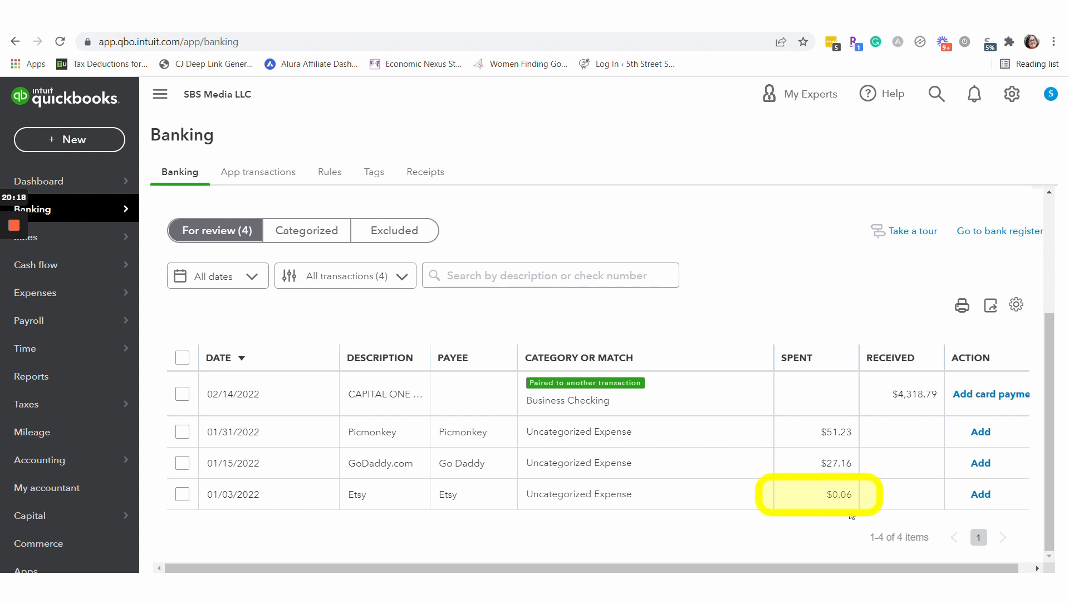
Categorize the 01/03/2022 Etsy credit card charge of $0.06 as Etsy Bank and add it to the books.
{"action": "left_click", "coordinate": [811, 494]}
{"action": "left_click_drag", "start_coordinate": [1057, 400], "coordinate": [1058, 445]}
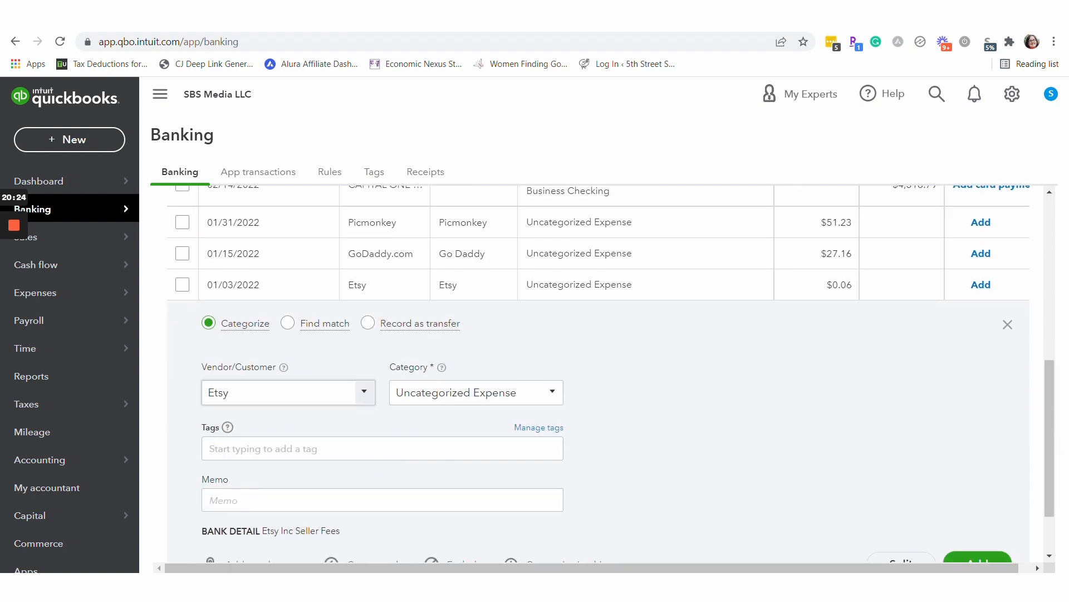
{"action": "left_click", "coordinate": [493, 392]}
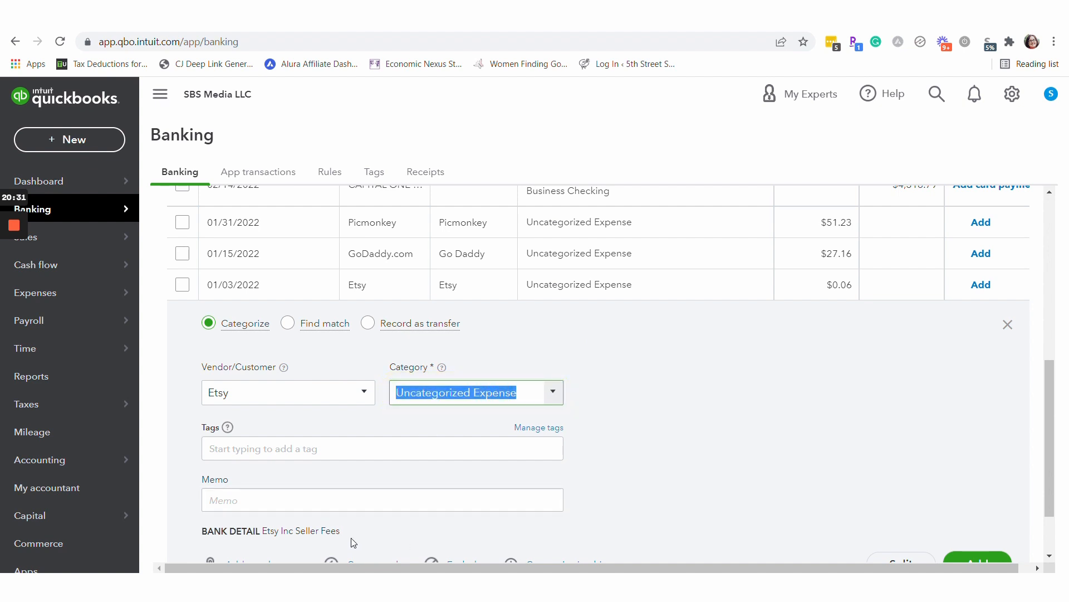
{"action": "type", "text": "et"}
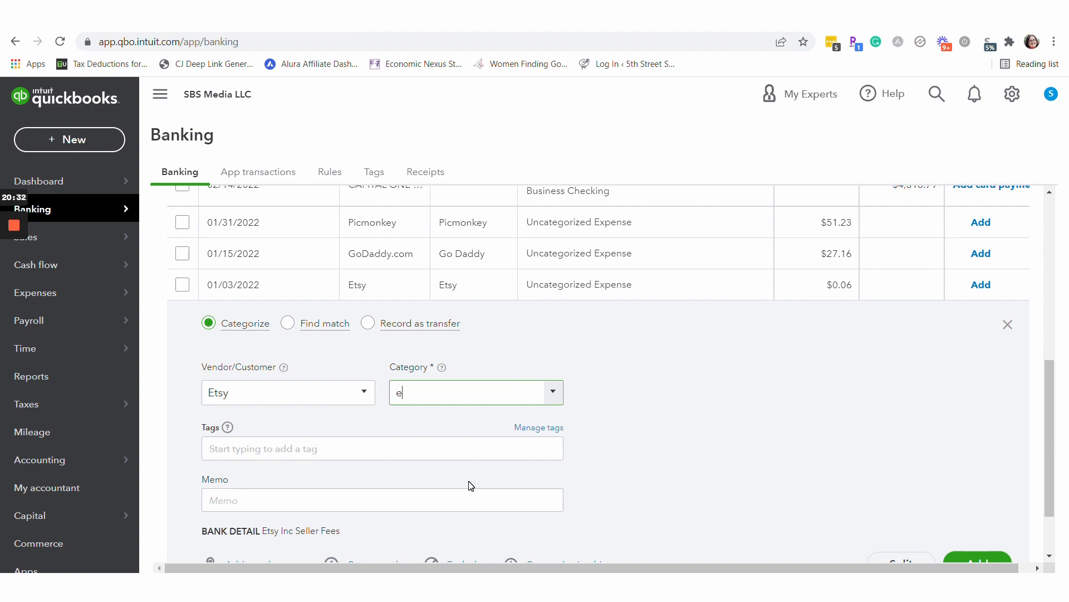
{"action": "type", "text": "sy"}
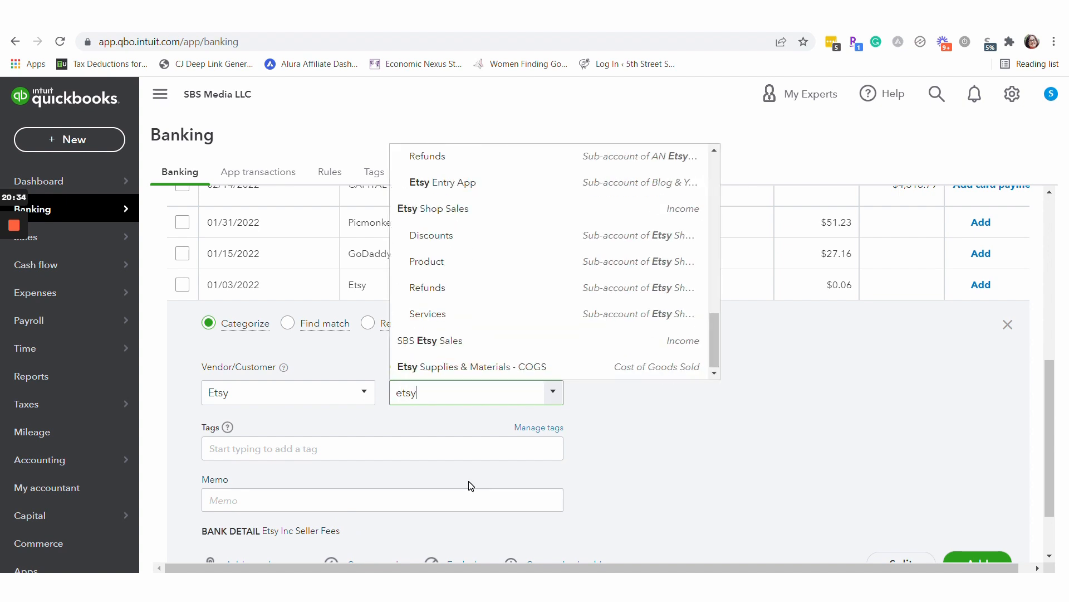
{"action": "type", "text": " ba"}
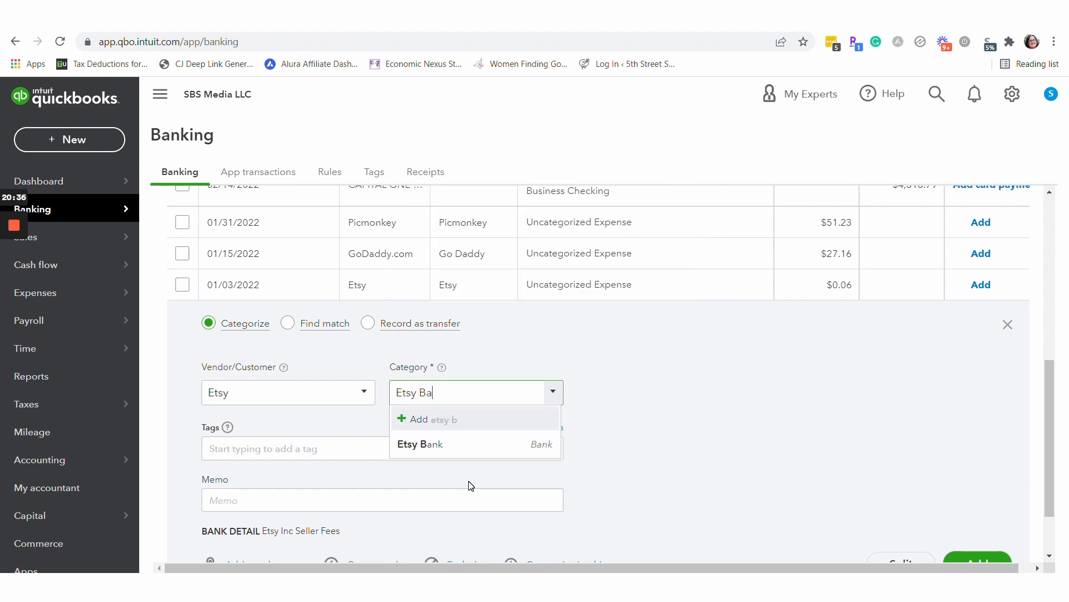
{"action": "left_click", "coordinate": [441, 444]}
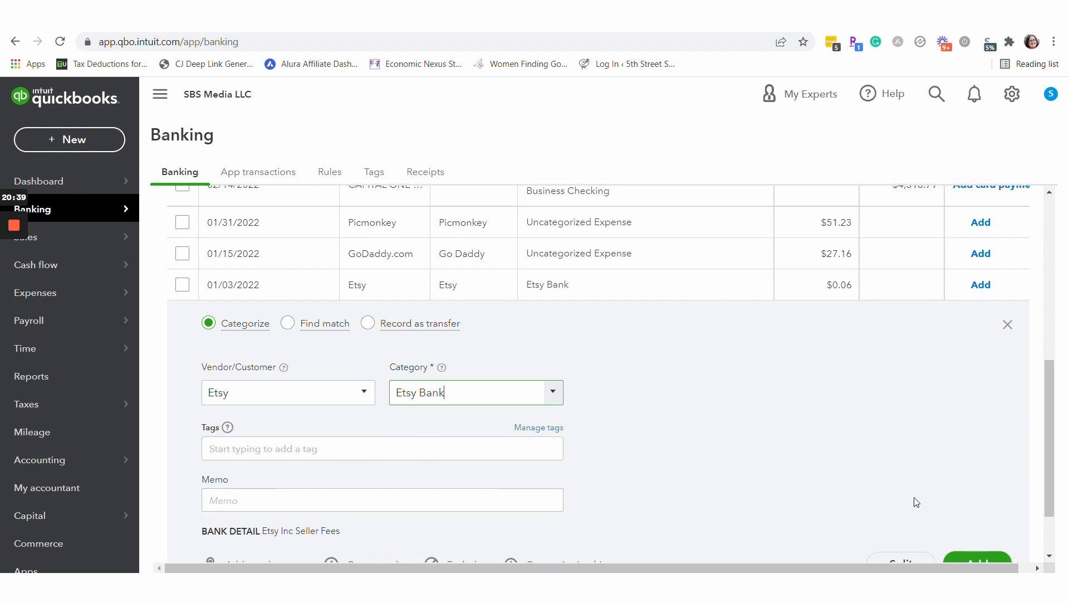
{"action": "left_click", "coordinate": [972, 560]}
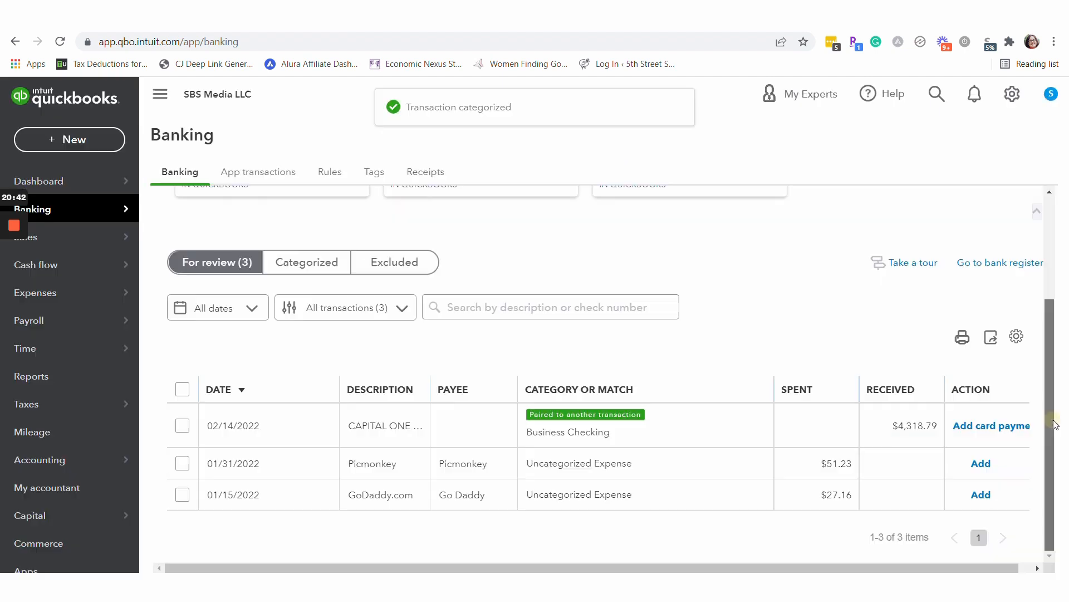
Open the Etsy Bank register and compare its January ending balance with the activity on the Etsy statement.
{"action": "scroll", "coordinate": [1055, 424], "scroll_direction": "up", "scroll_amount": 2}
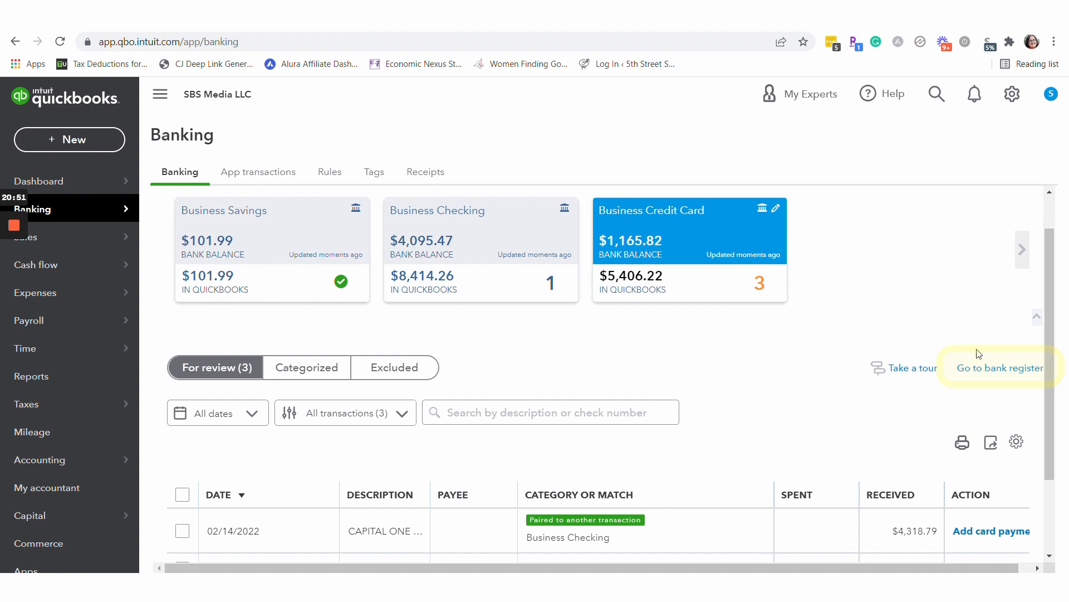
{"action": "left_click", "coordinate": [983, 369]}
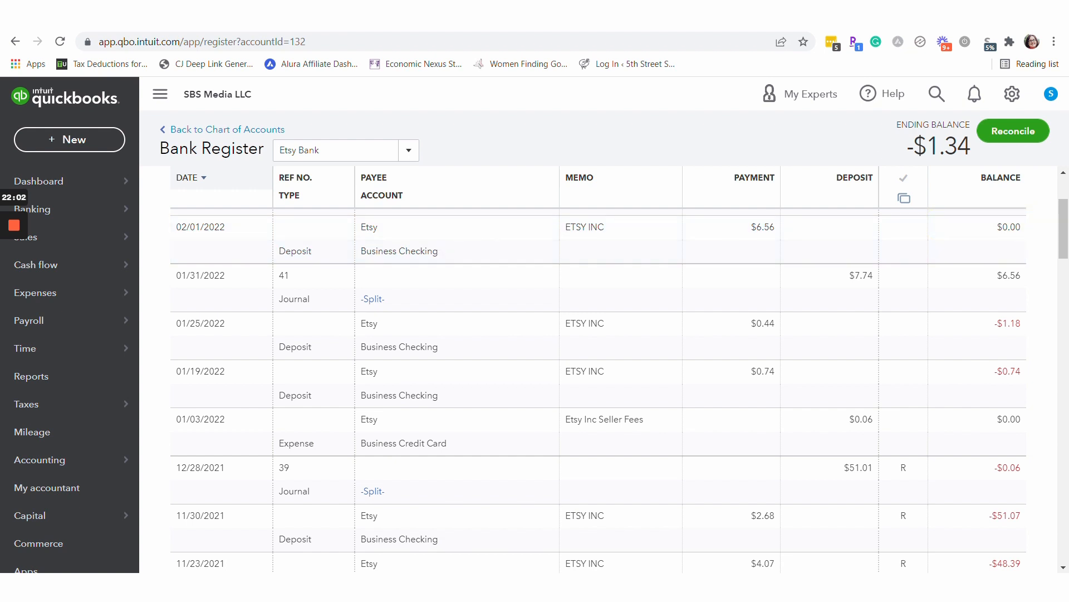
{"action": "key", "text": "ctrl+Tab"}
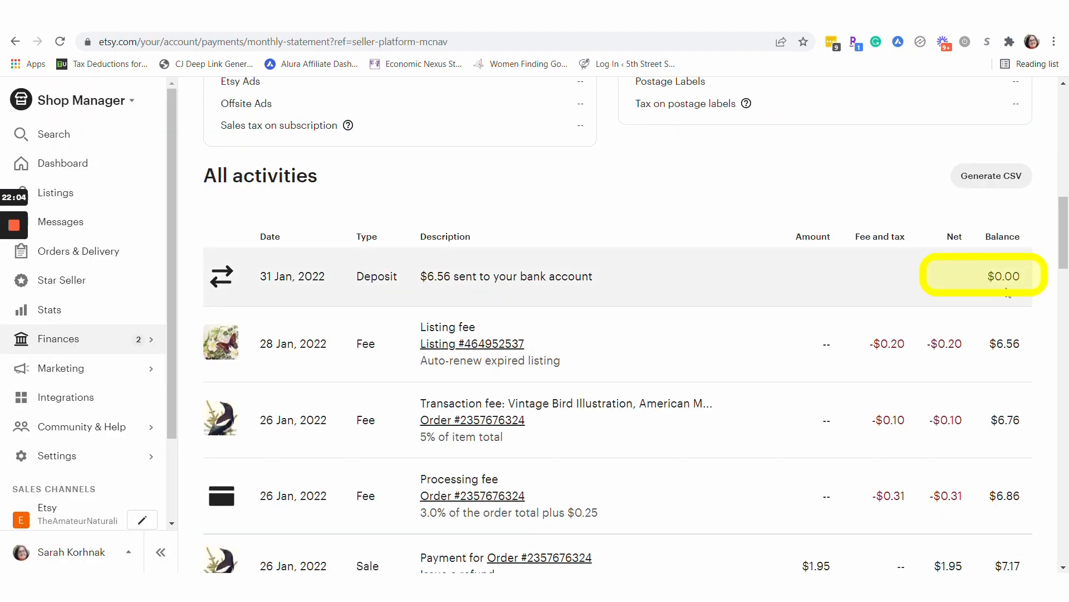
{"action": "key", "text": "ctrl+shift+Tab"}
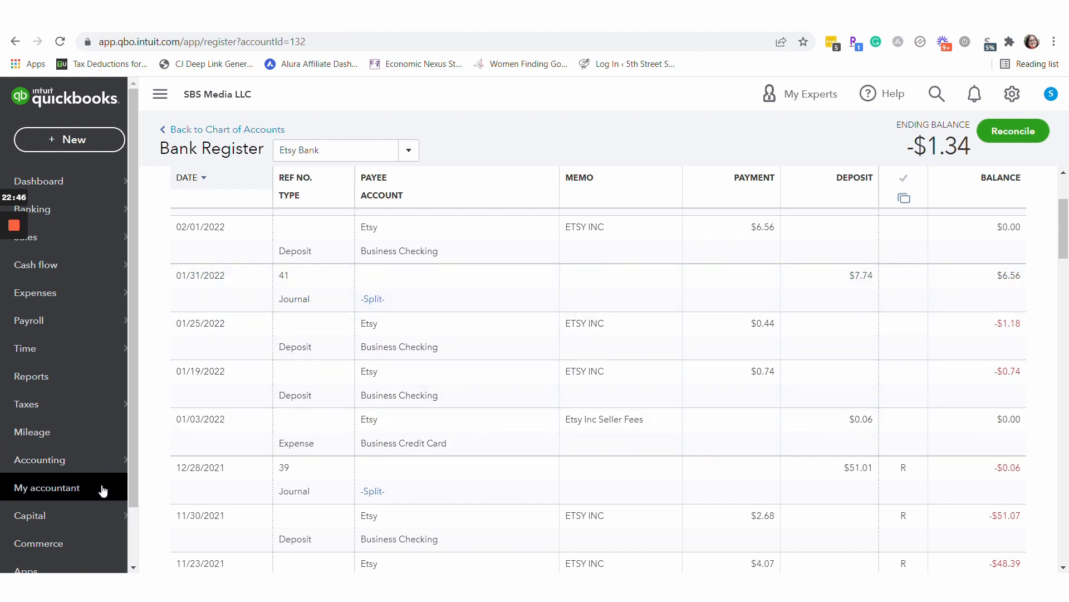
Run the Profit and Loss report with the report period set to Last Month.
{"action": "left_click", "coordinate": [78, 383]}
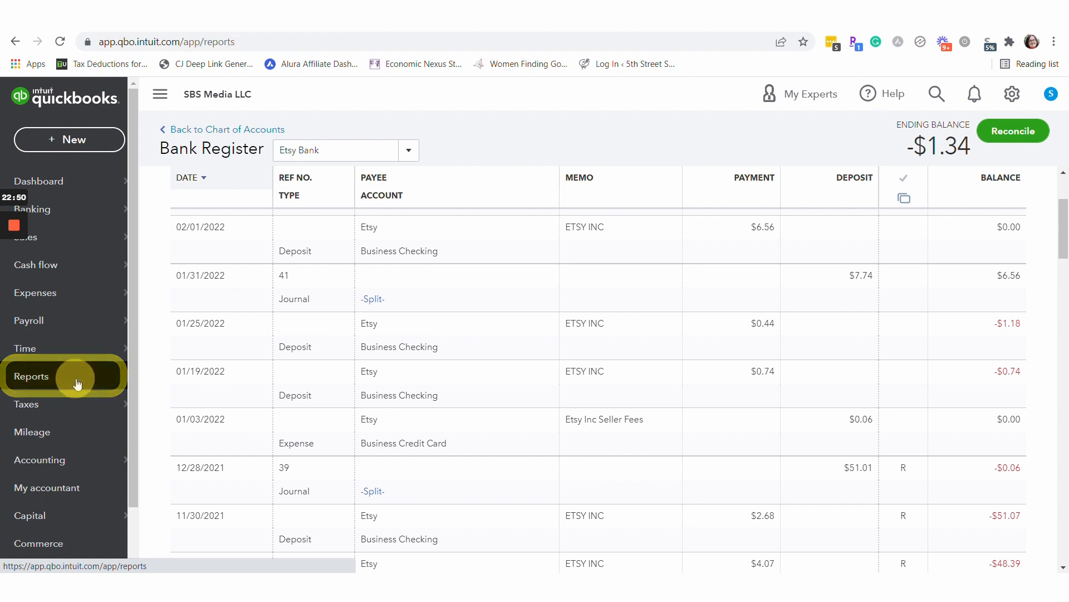
{"action": "left_click", "coordinate": [249, 482]}
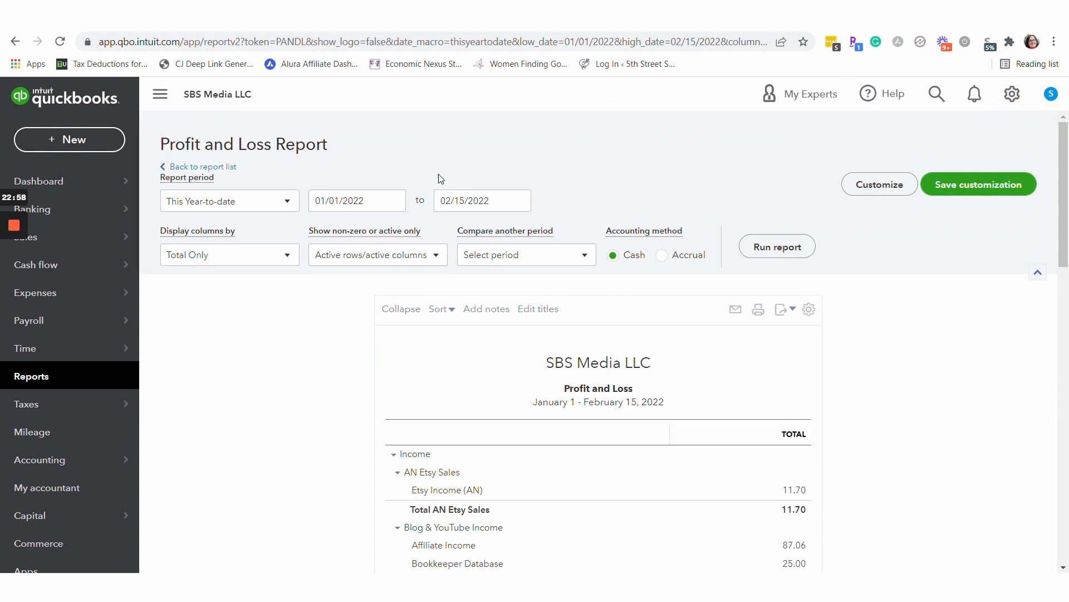
{"action": "left_click", "coordinate": [287, 200]}
{"action": "scroll", "coordinate": [296, 335], "scroll_direction": "down", "scroll_amount": 5}
{"action": "left_click", "coordinate": [191, 280]}
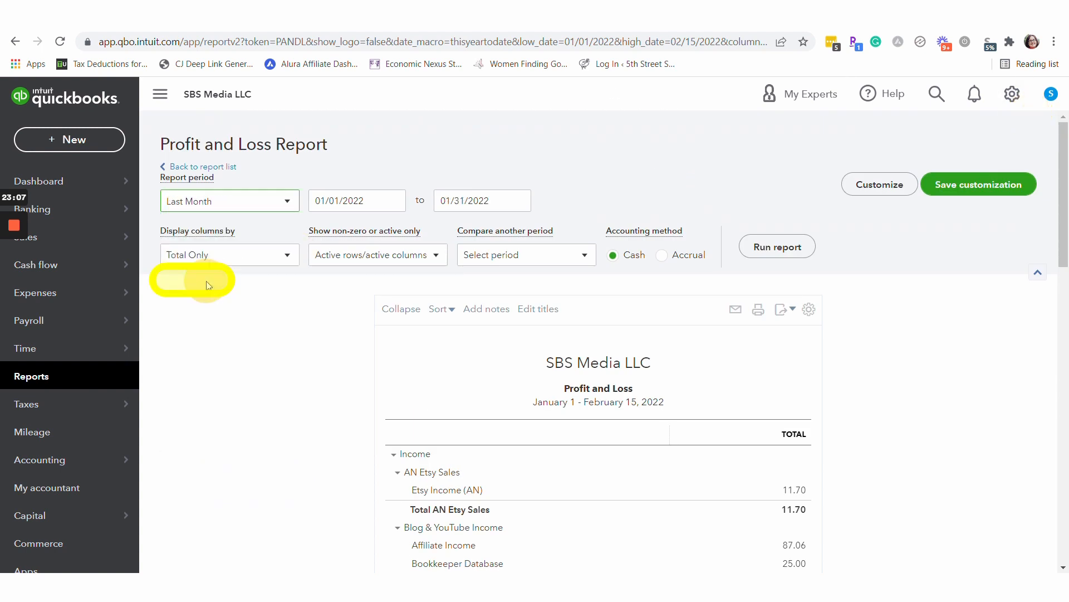
{"action": "left_click", "coordinate": [769, 256]}
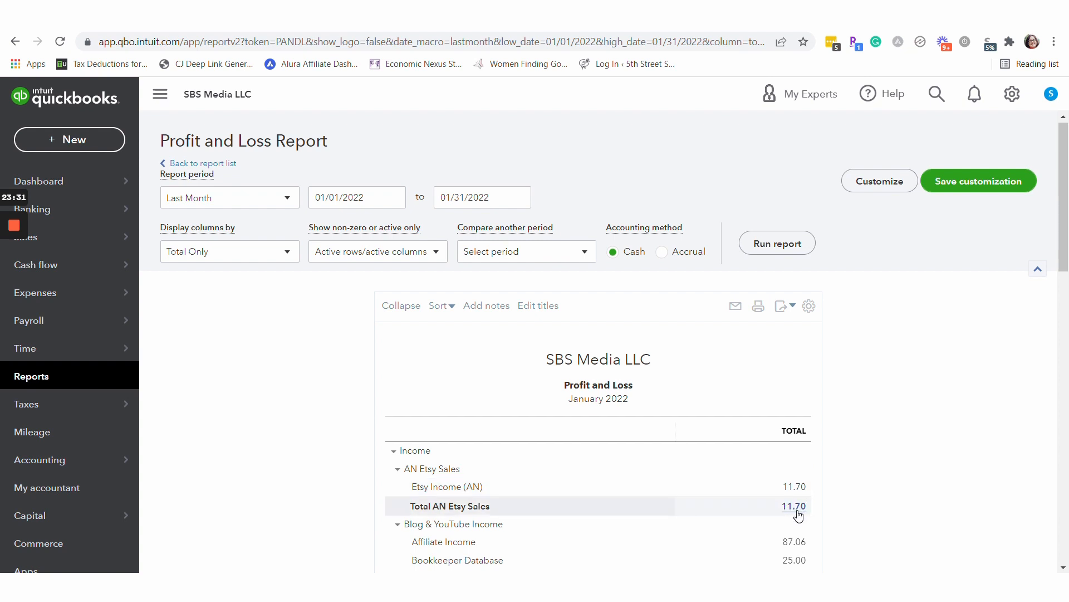
Compare the Etsy income and shop expenses on the Profit and Loss report with the sales and fees on the Etsy statement.
{"action": "left_click_drag", "start_coordinate": [1065, 212], "coordinate": [1062, 425]}
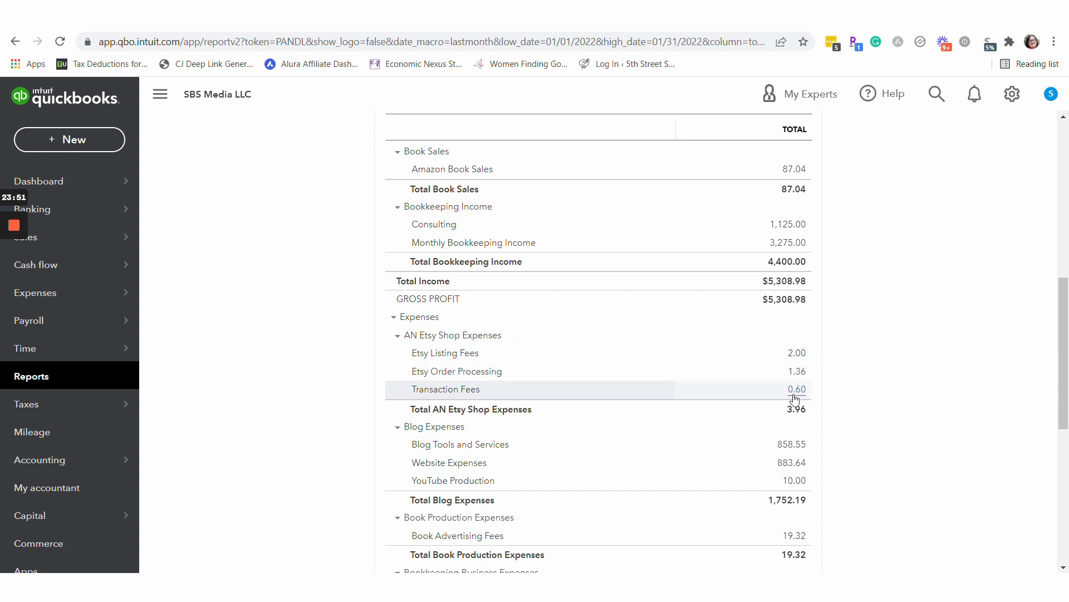
{"action": "scroll", "coordinate": [819, 485], "scroll_direction": "up", "scroll_amount": 6}
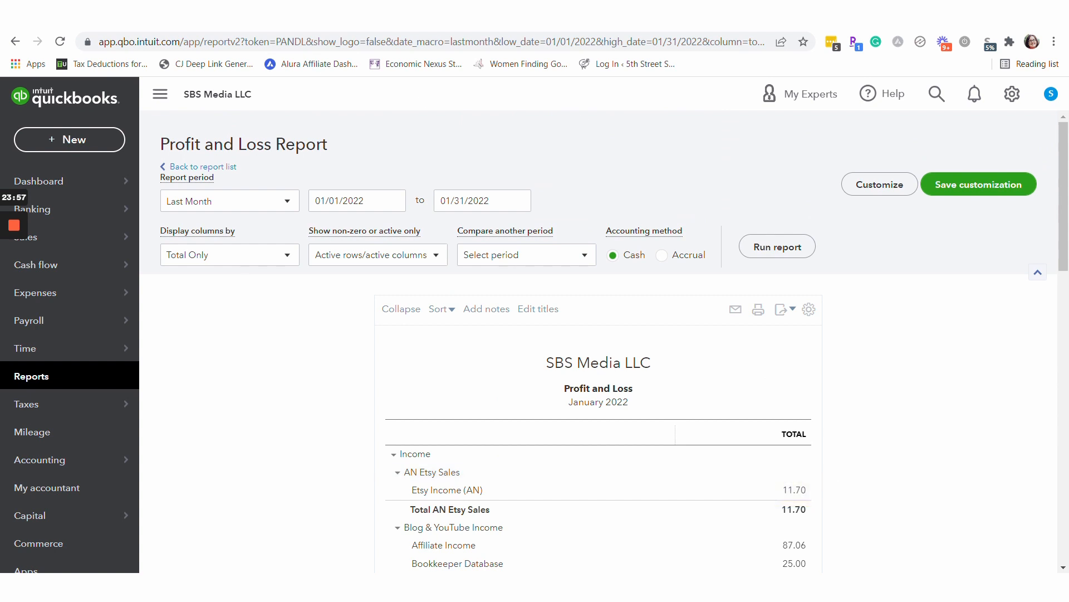
{"action": "left_click", "coordinate": [106, 22]}
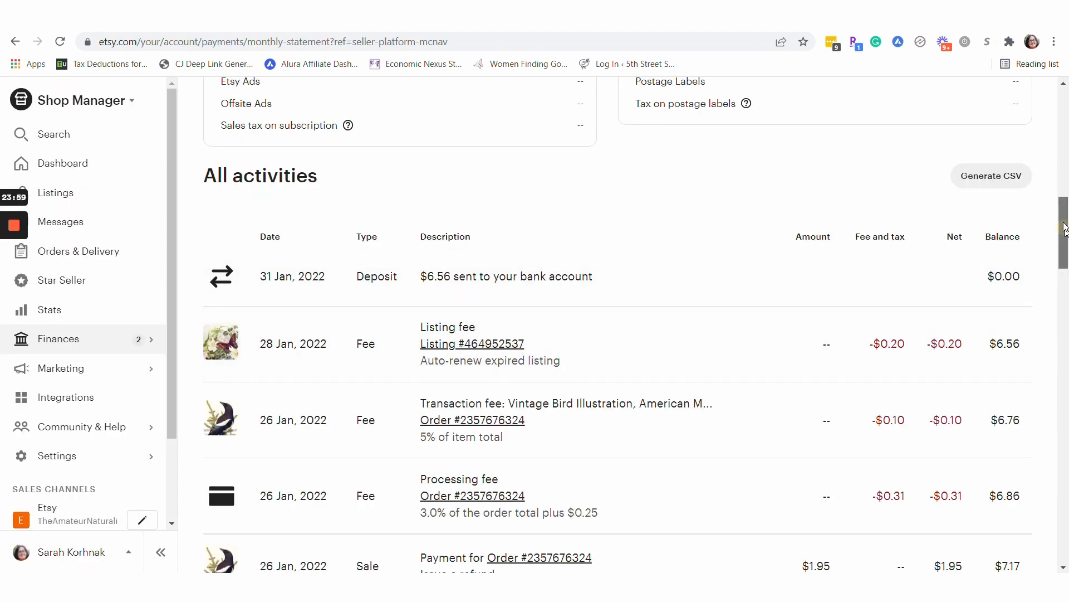
{"action": "left_click_drag", "start_coordinate": [1067, 224], "coordinate": [1059, 173]}
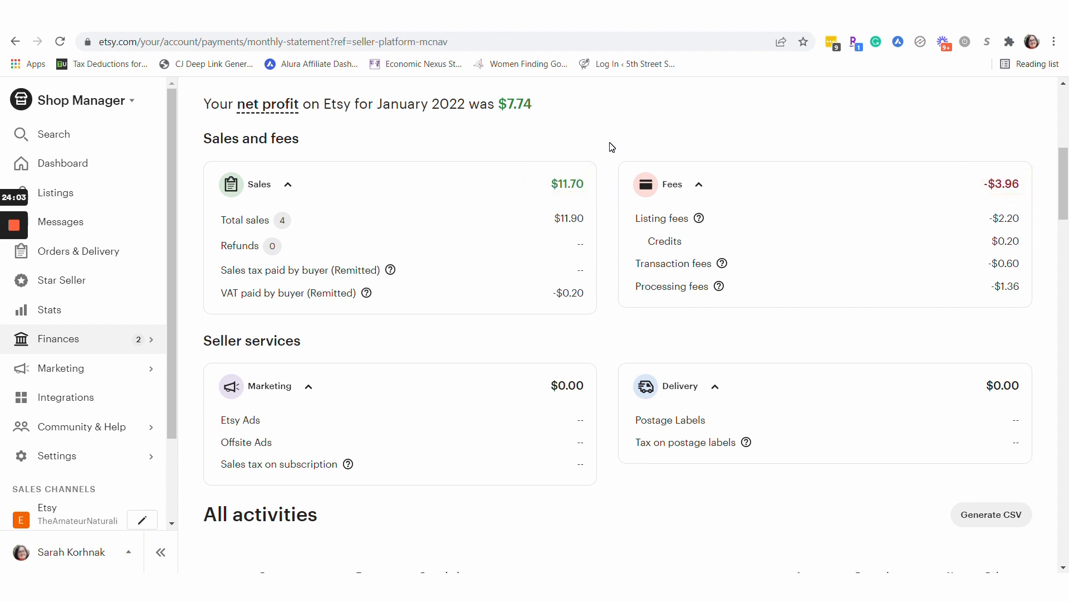
{"action": "left_click", "coordinate": [258, 23]}
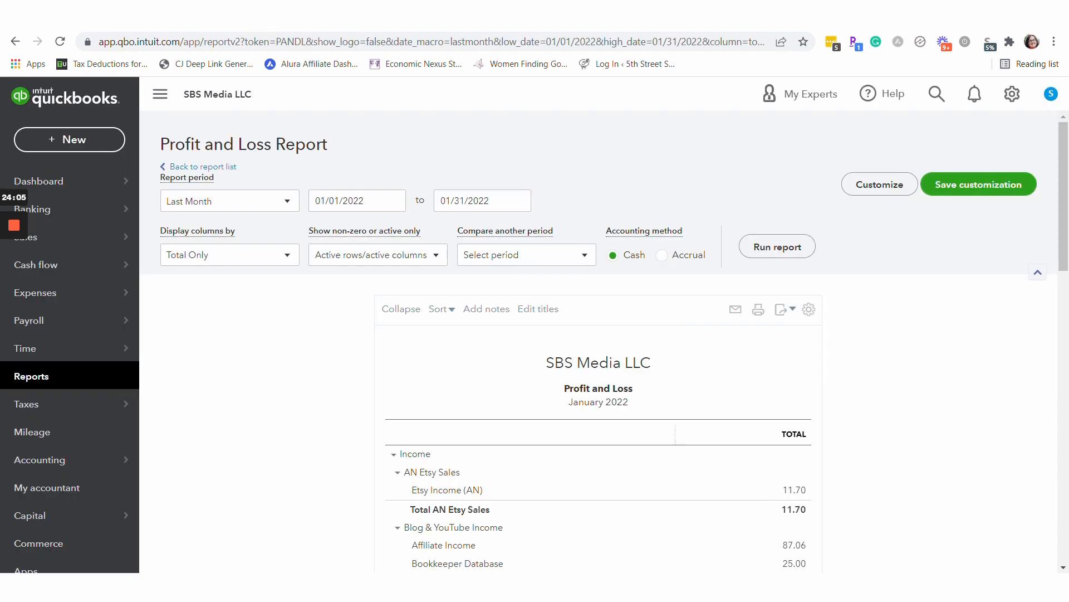
Run the Balance Sheet report for Last Month and check the Etsy Bank balance under Bank Accounts.
{"action": "left_click", "coordinate": [225, 169]}
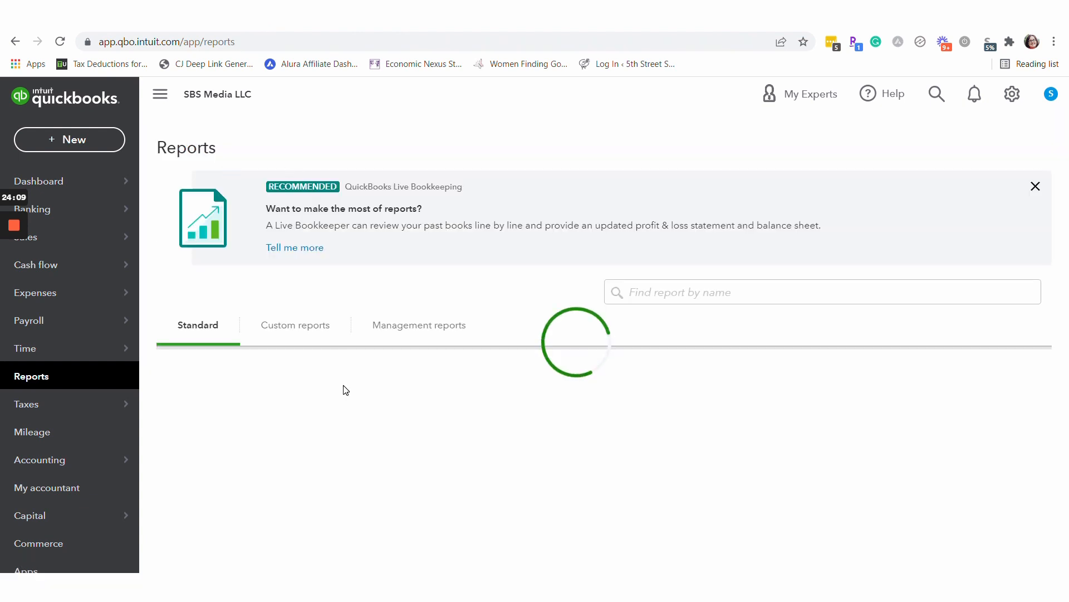
{"action": "left_click", "coordinate": [245, 453]}
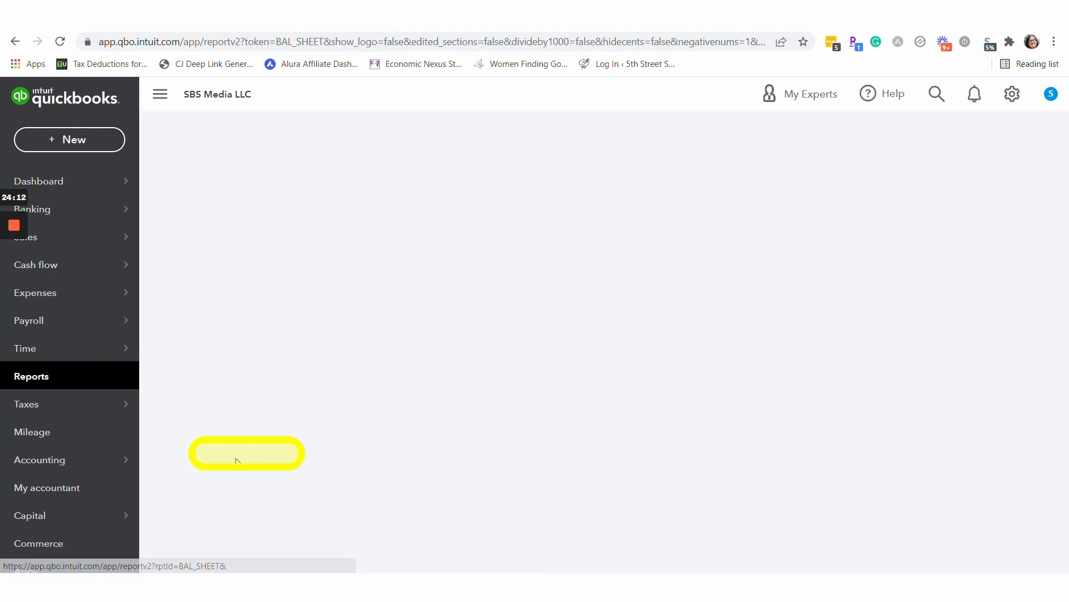
{"action": "left_click", "coordinate": [267, 201]}
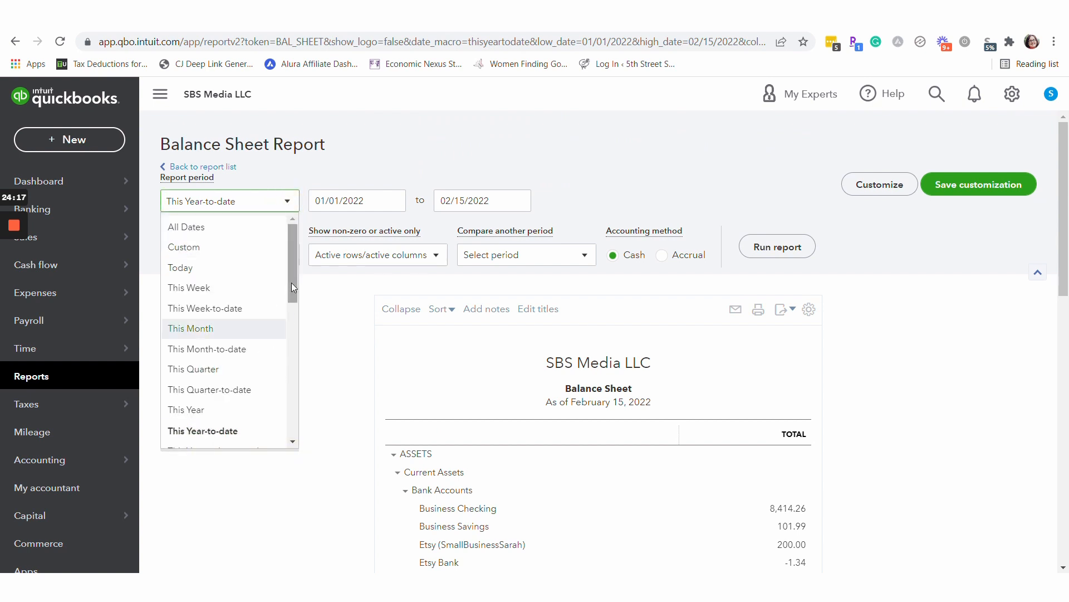
{"action": "left_click_drag", "start_coordinate": [295, 260], "coordinate": [294, 335]}
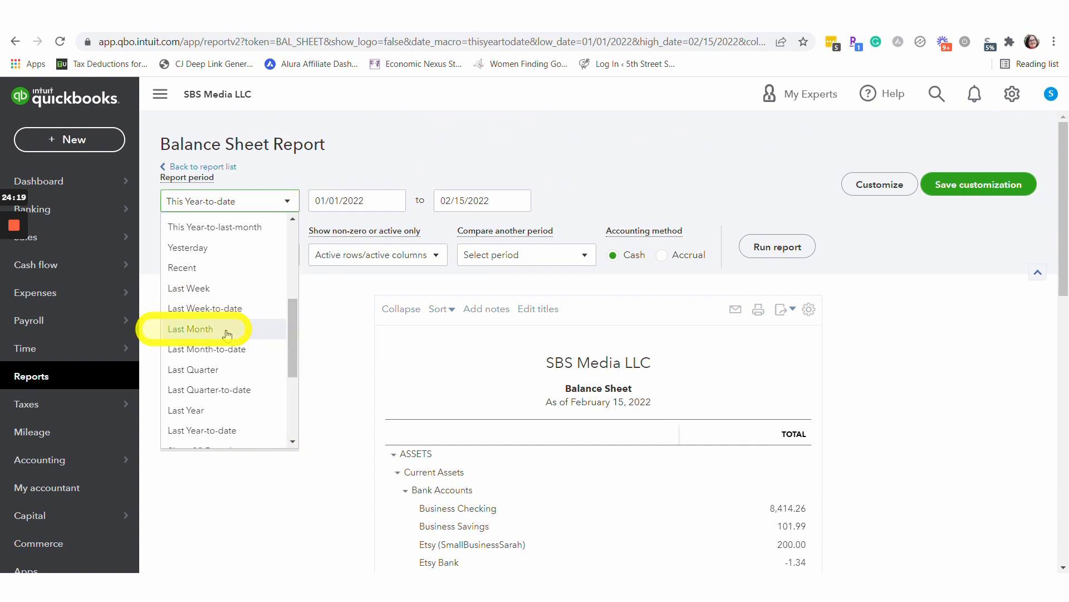
{"action": "left_click", "coordinate": [251, 329]}
{"action": "left_click", "coordinate": [763, 249]}
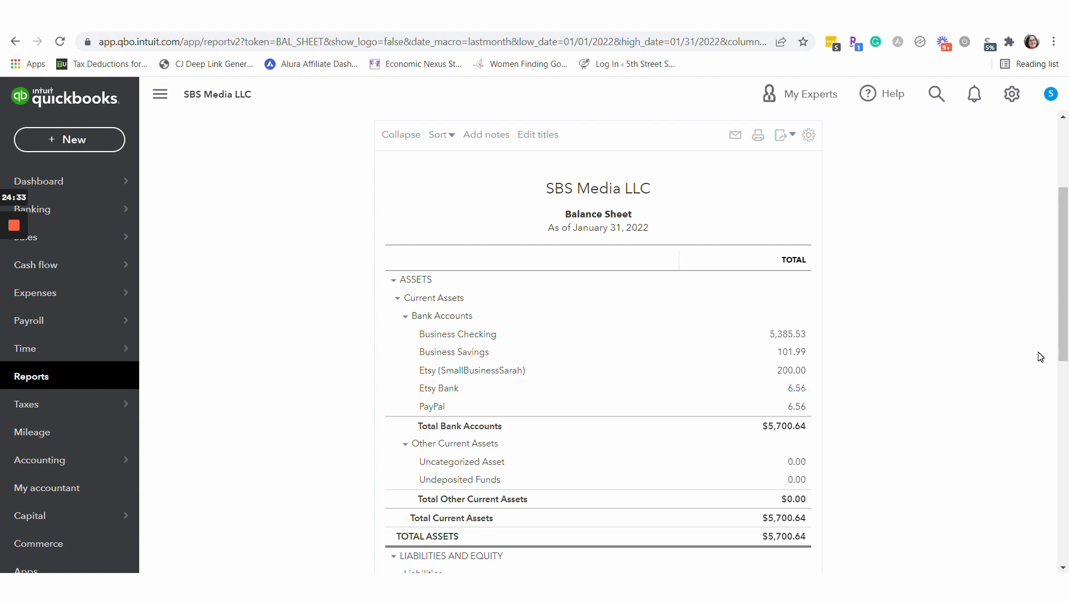
{"action": "left_click_drag", "start_coordinate": [1063, 307], "coordinate": [337, 172]}
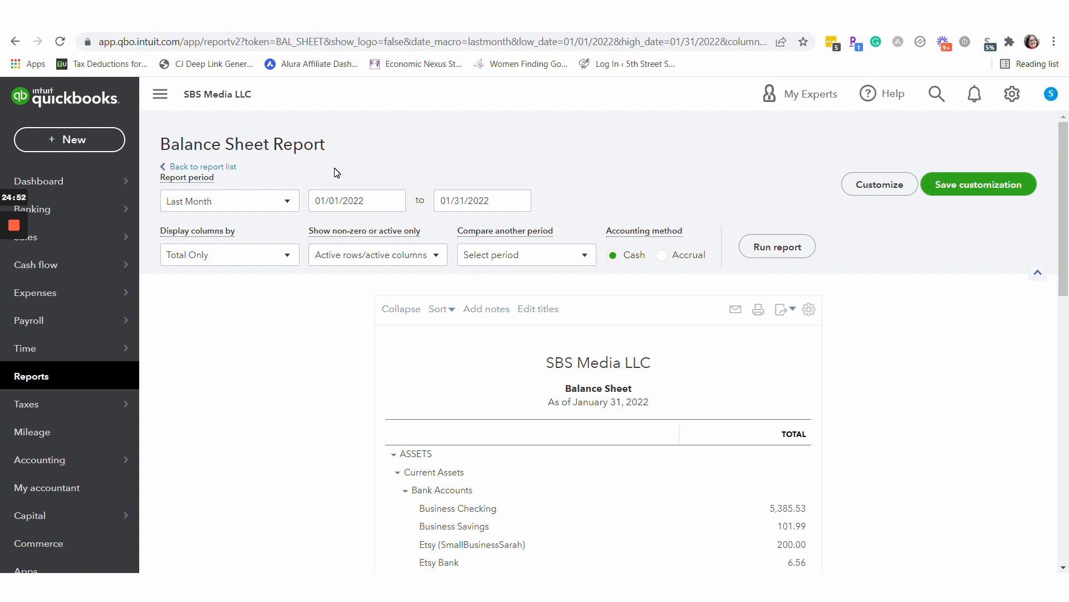
Open the bank register from Banking and switch it to the Etsy Bank account.
{"action": "mouse_move", "coordinate": [77, 217]}
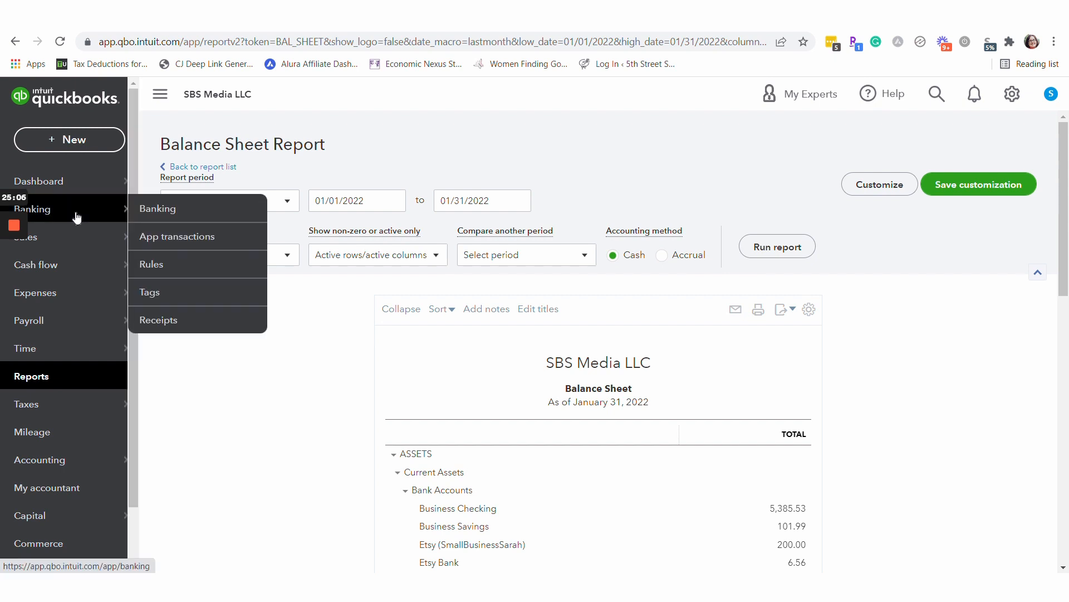
{"action": "left_click", "coordinate": [77, 216]}
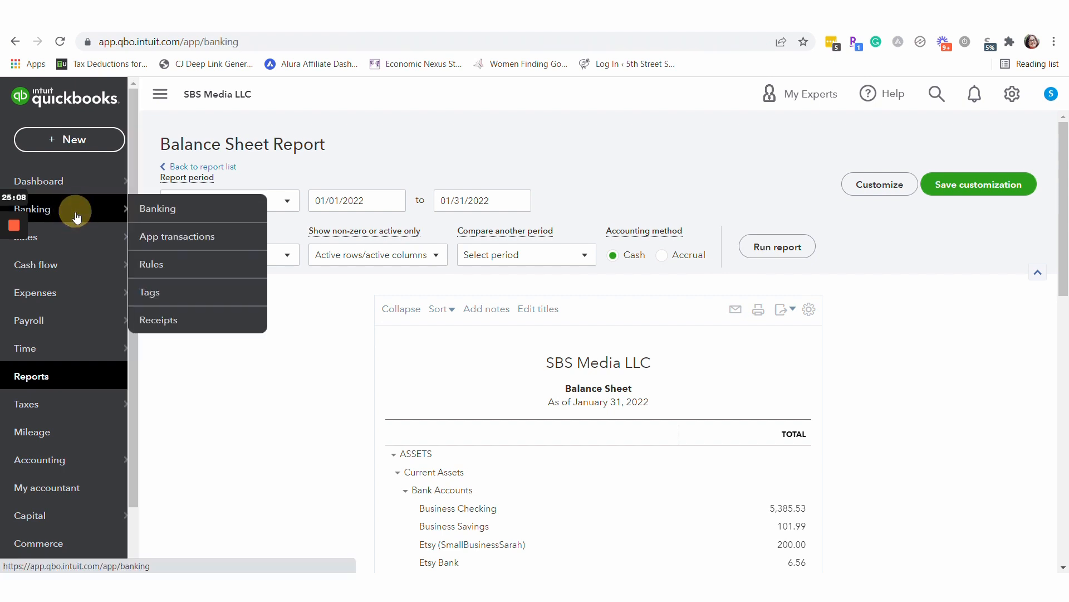
{"action": "left_click", "coordinate": [993, 418]}
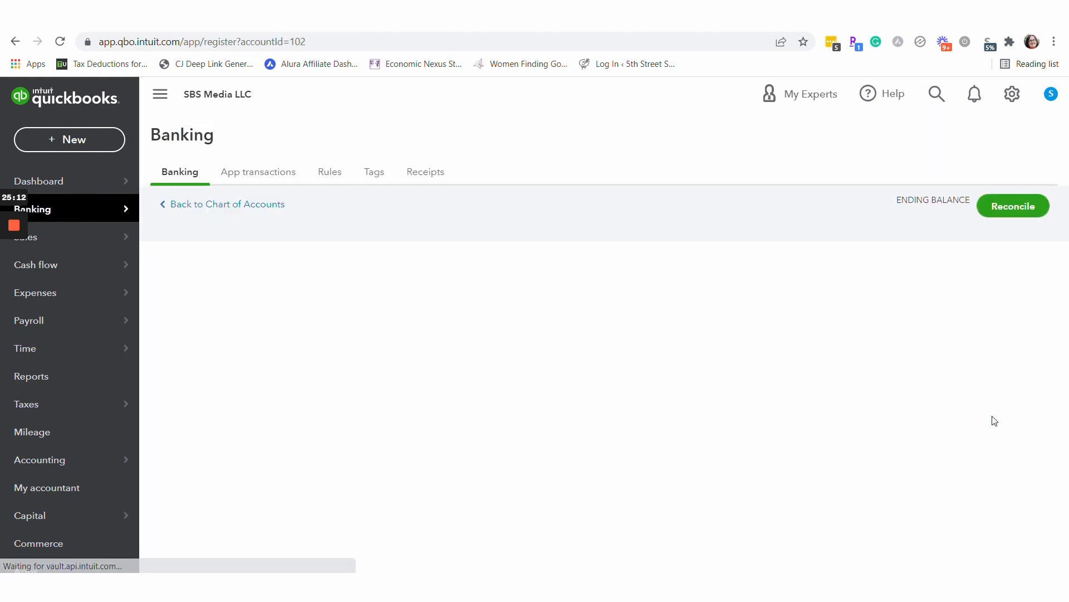
{"action": "left_click", "coordinate": [462, 151]}
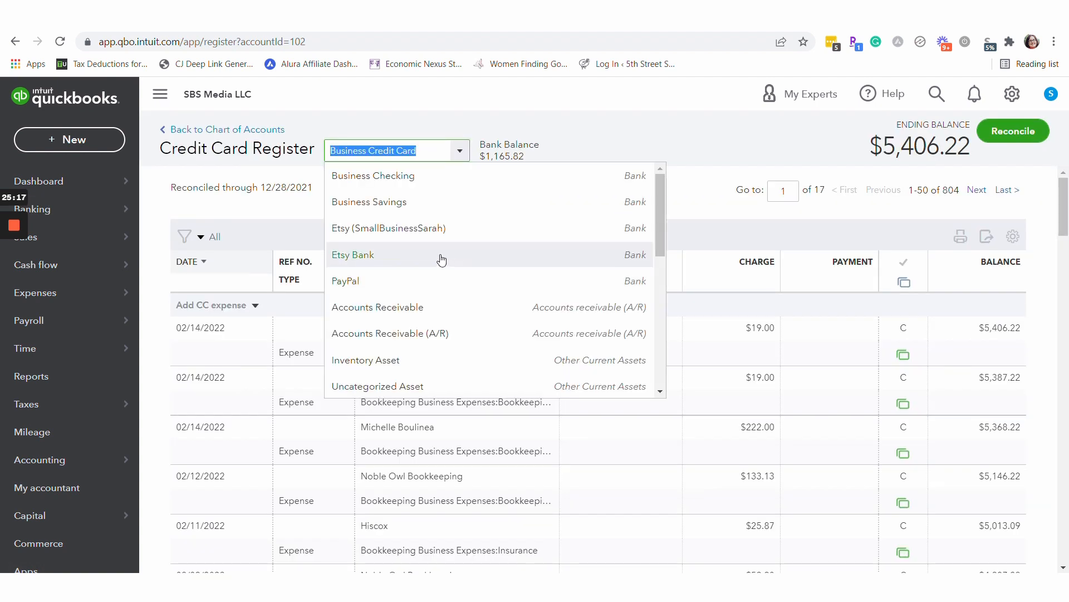
{"action": "left_click", "coordinate": [421, 252]}
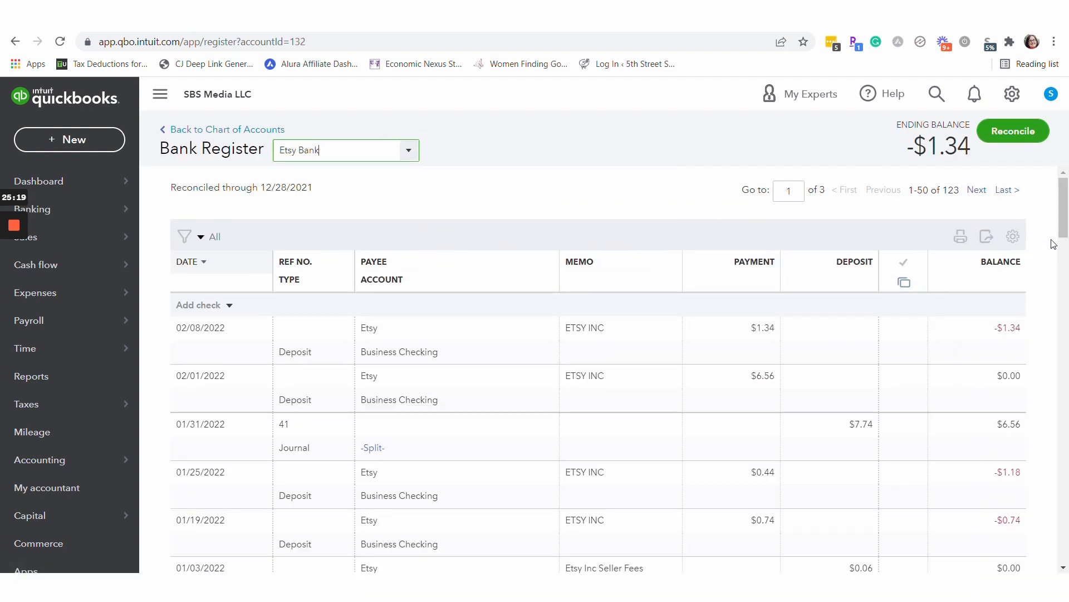
{"action": "scroll", "coordinate": [841, 373], "scroll_direction": "down", "scroll_amount": 1}
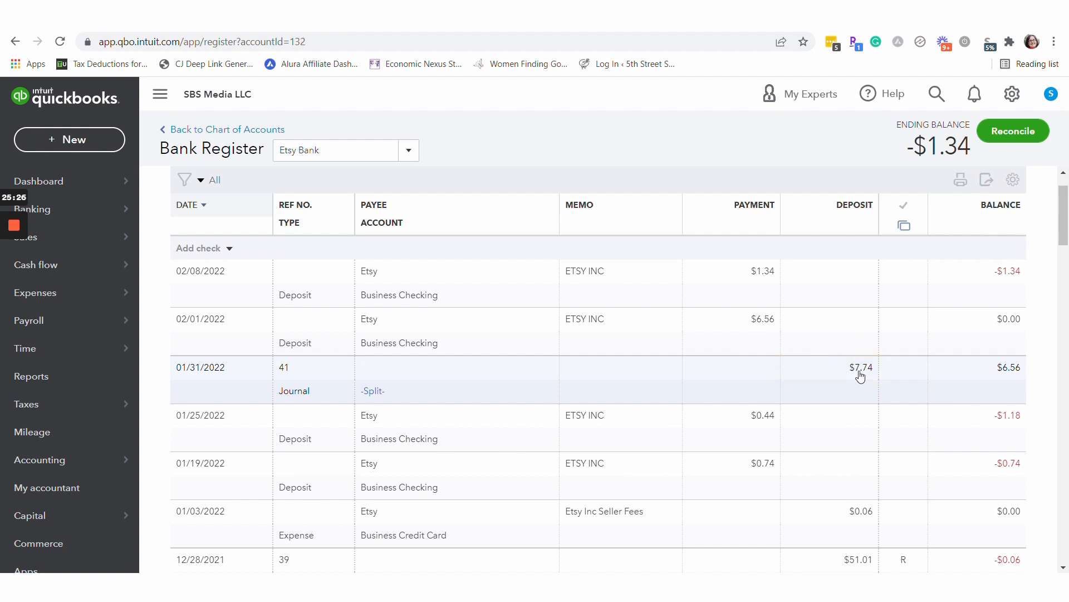
Open the 01/31/2022 journal entry from the register for editing and make a copy of it.
{"action": "left_click", "coordinate": [840, 369]}
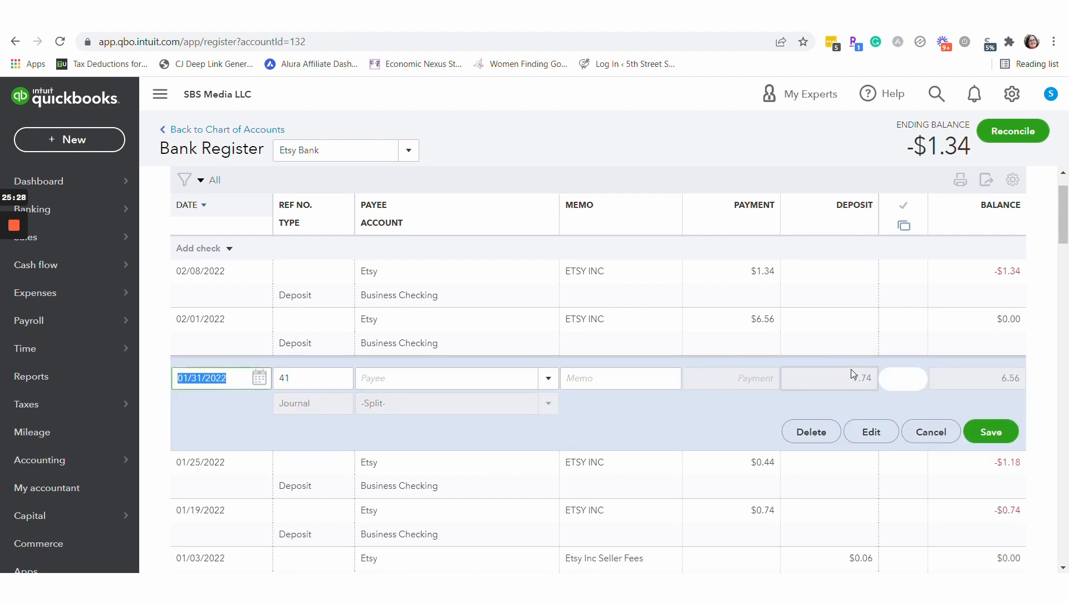
{"action": "left_click", "coordinate": [871, 429]}
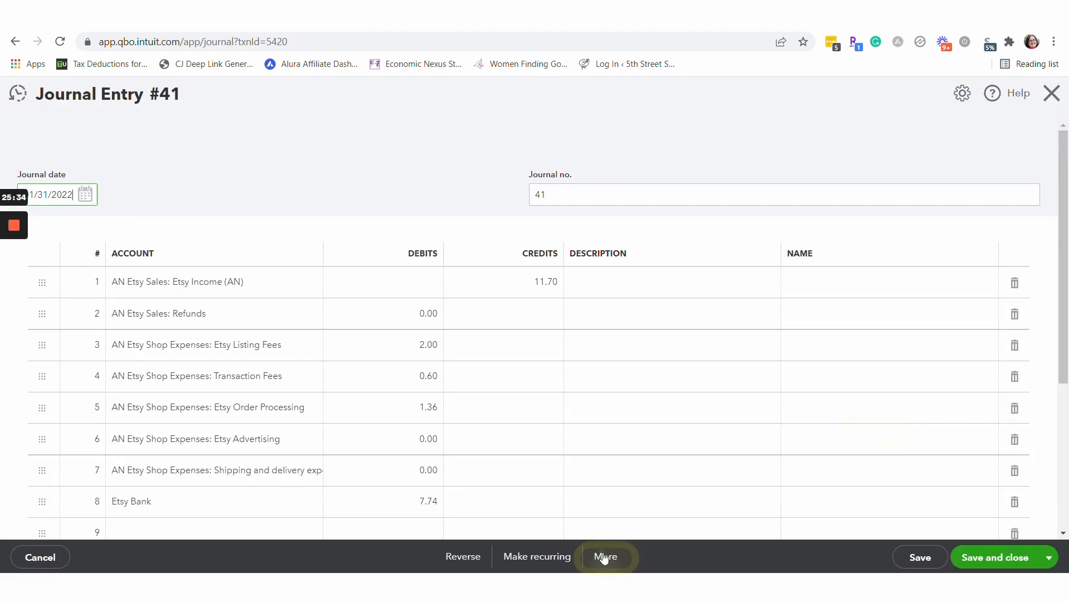
{"action": "left_click", "coordinate": [604, 556]}
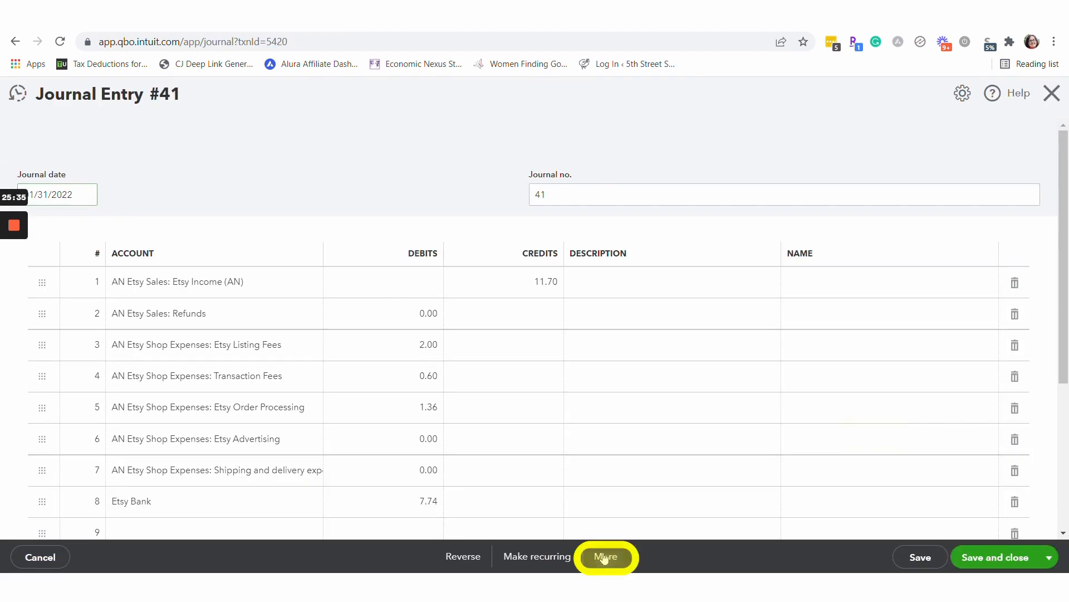
{"action": "left_click", "coordinate": [582, 441]}
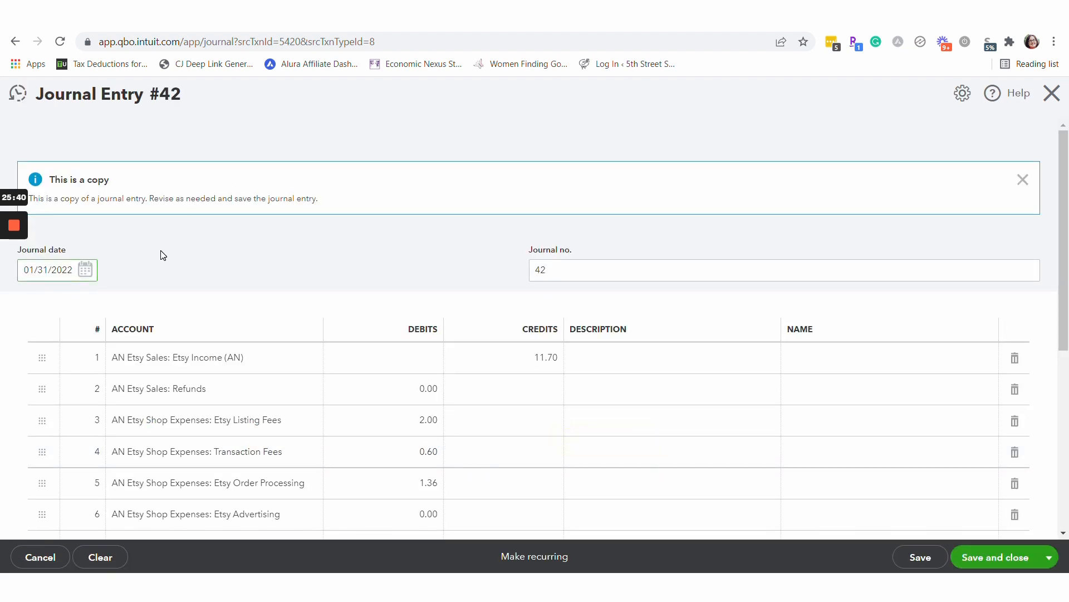
Set the copied journal entry's date to 02/28/2022, review its lines, and close the copy without saving.
{"action": "left_click", "coordinate": [86, 270]}
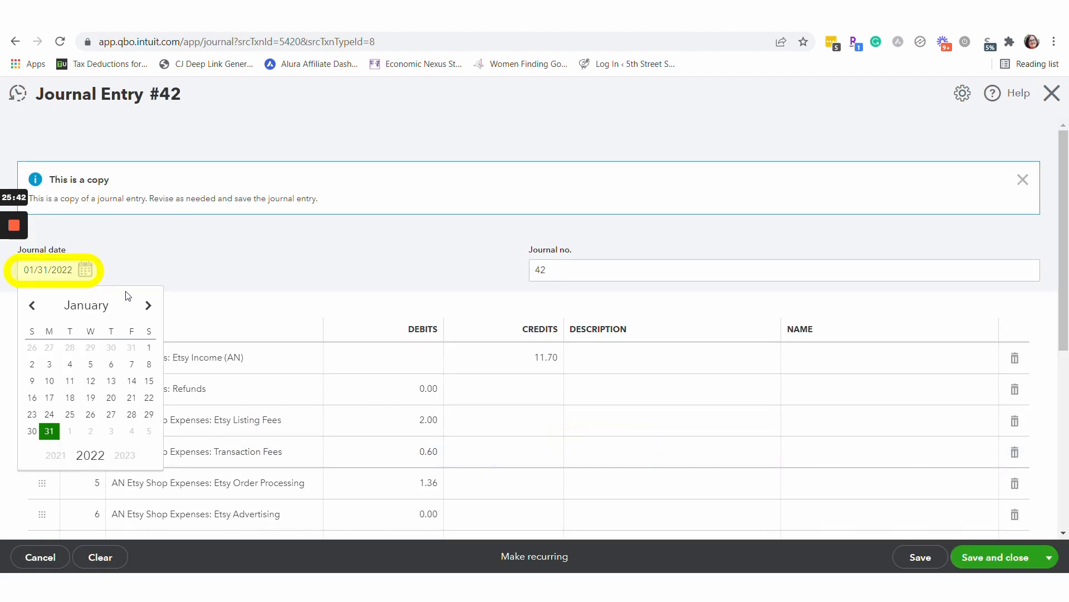
{"action": "left_click", "coordinate": [150, 310]}
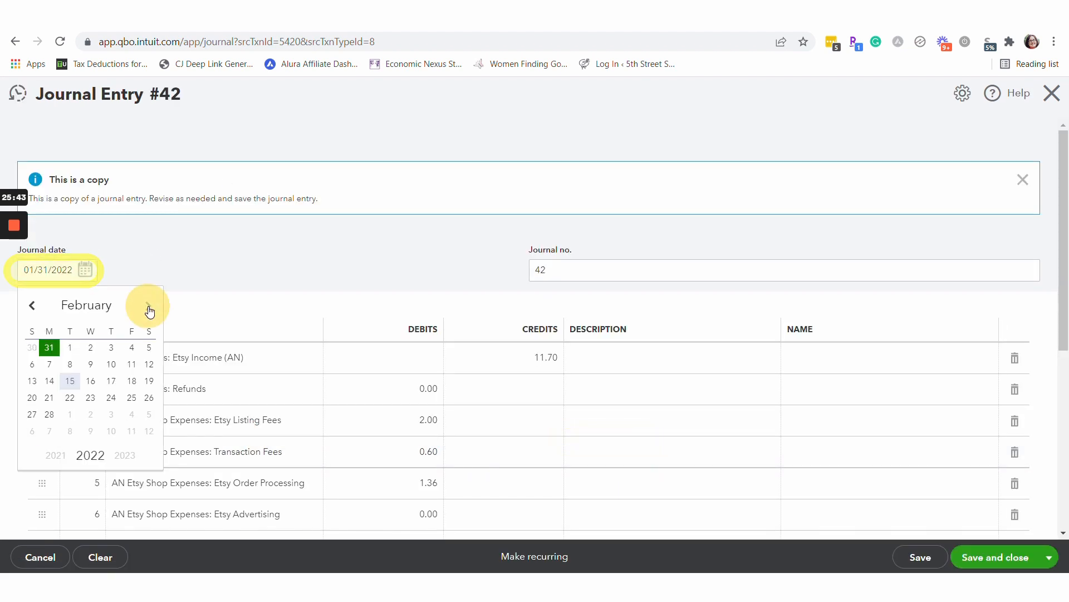
{"action": "left_click", "coordinate": [50, 420]}
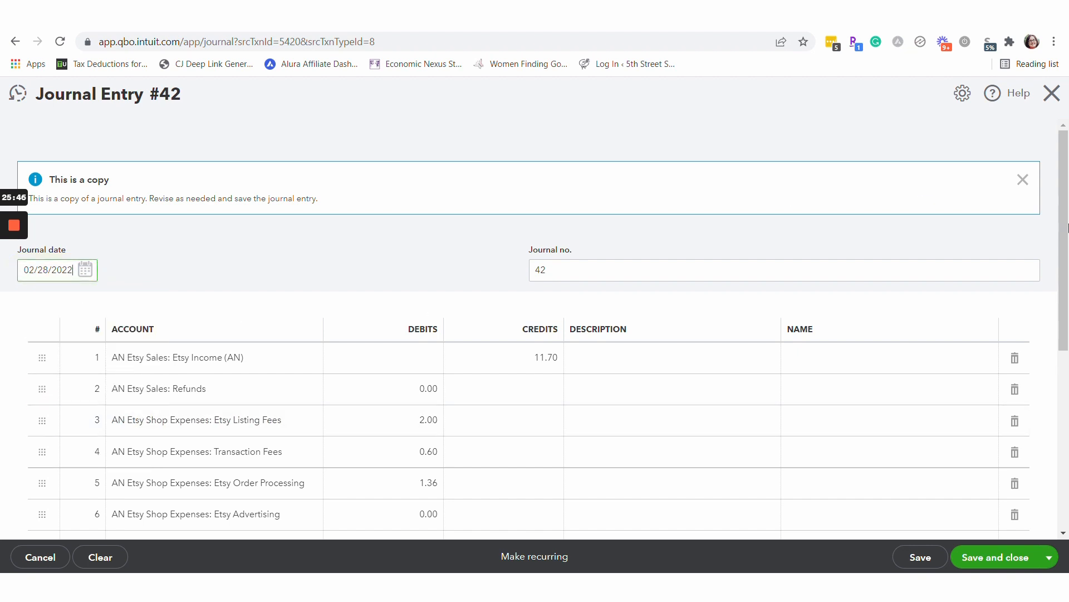
{"action": "left_click_drag", "start_coordinate": [1067, 228], "coordinate": [1055, 276]}
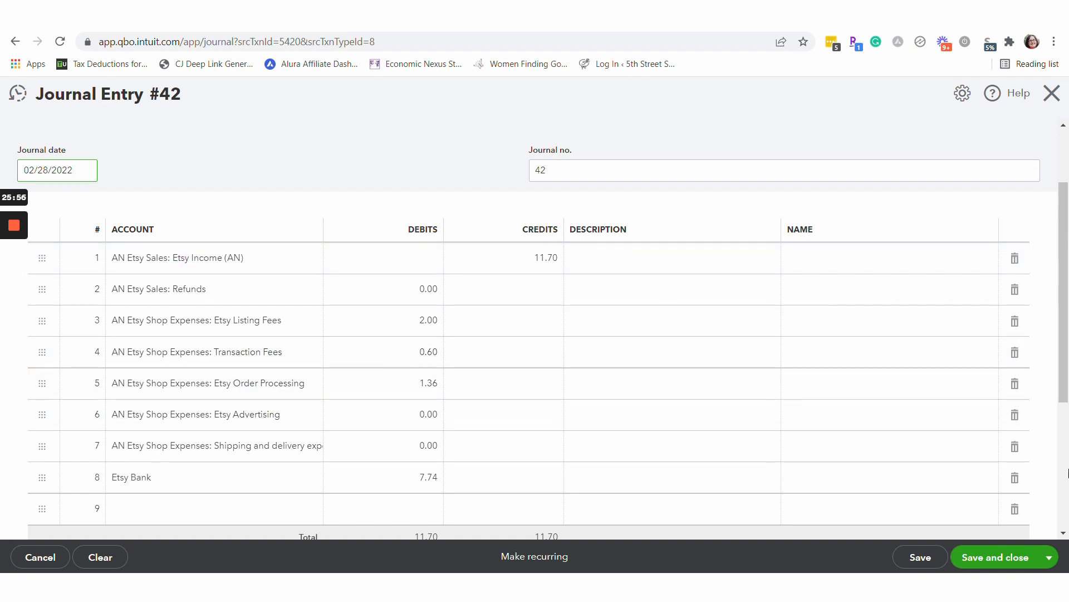
{"action": "left_click", "coordinate": [1053, 101]}
{"action": "left_click", "coordinate": [603, 347]}
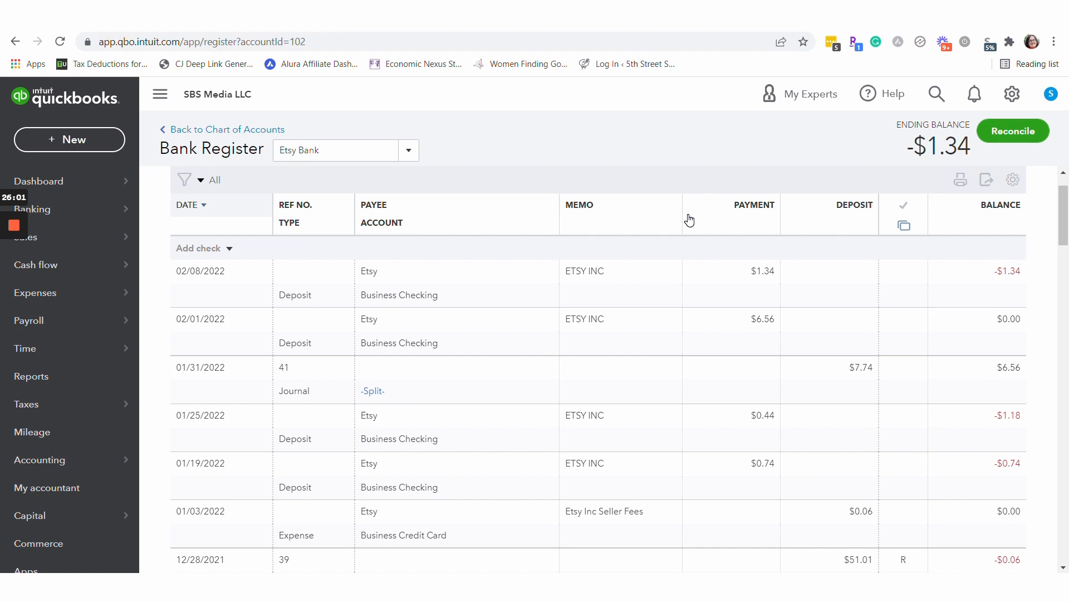
Reopen the original 01/31/2022 journal entry from the Etsy Bank register in the full editor.
{"action": "left_click", "coordinate": [859, 369]}
{"action": "left_click", "coordinate": [866, 433]}
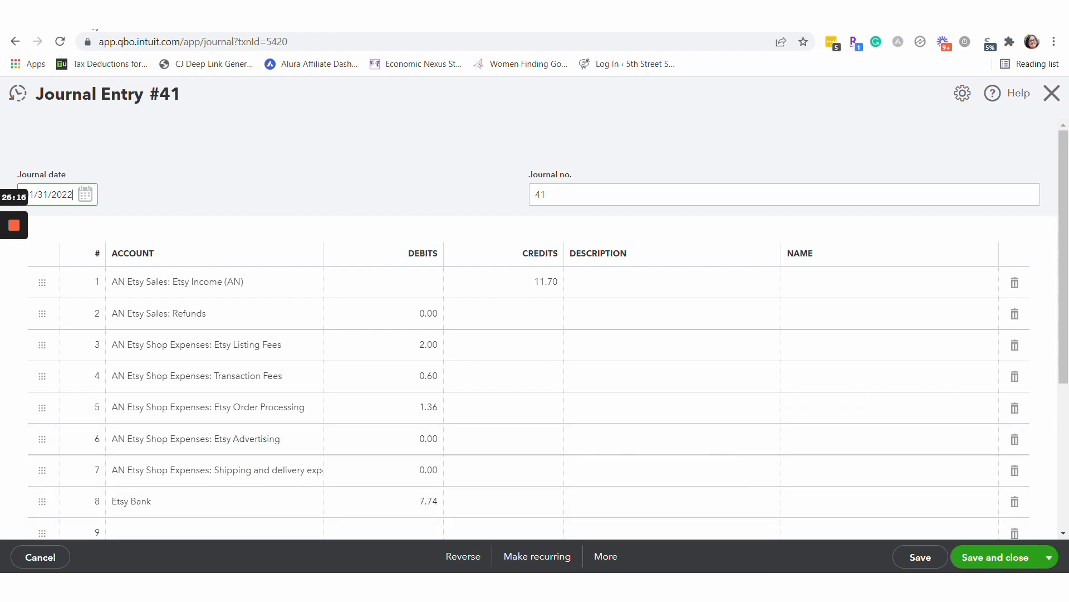
Switch to the Etsy Shop Manager and open the Download Data page of the shop options.
{"action": "left_click", "coordinate": [44, 14]}
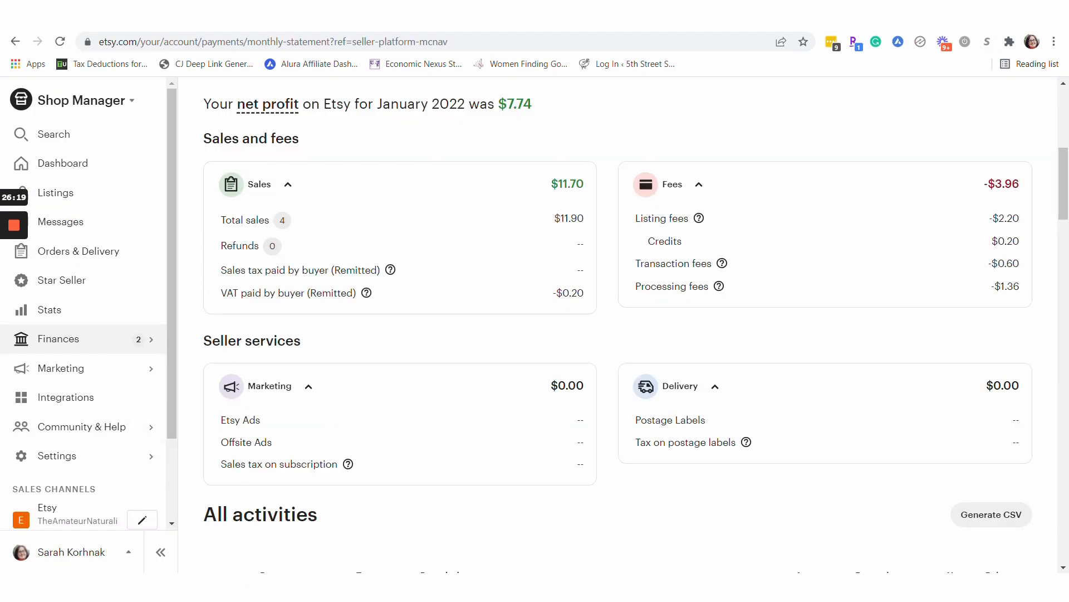
{"action": "left_click", "coordinate": [74, 458]}
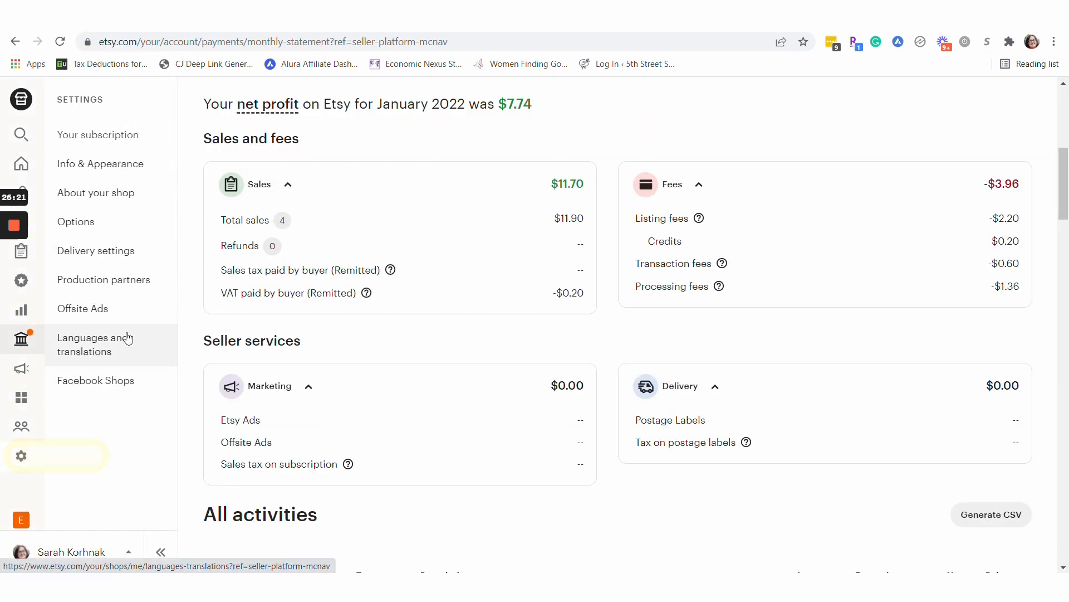
{"action": "left_click", "coordinate": [90, 222]}
{"action": "left_click", "coordinate": [536, 119]}
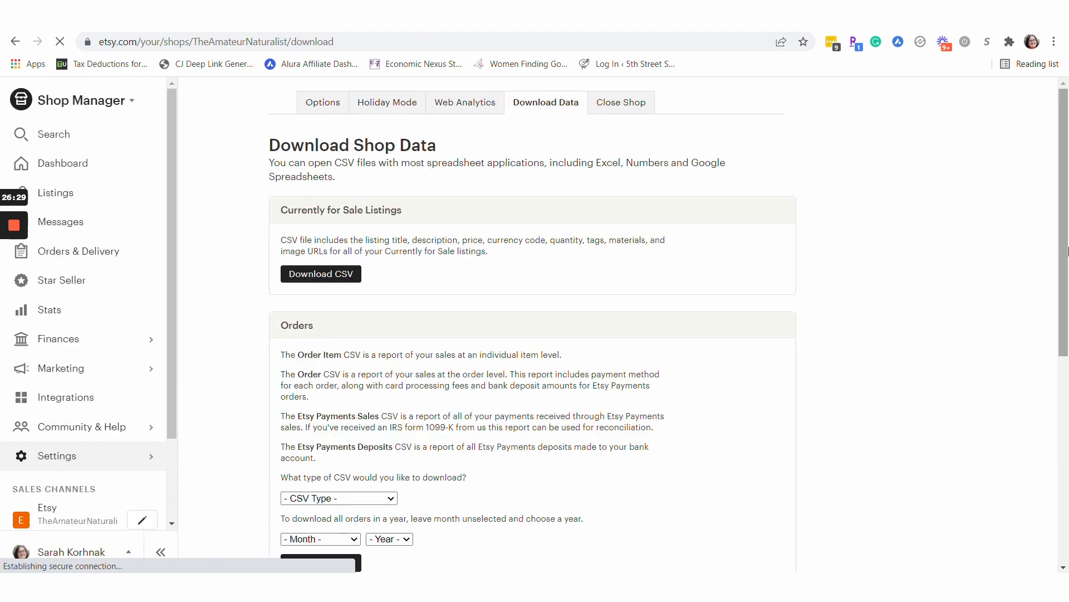
Download the Orders CSV for January 2022 and open it in Excel.
{"action": "scroll", "coordinate": [620, 346], "scroll_direction": "down", "scroll_amount": 3}
{"action": "left_click", "coordinate": [391, 347]}
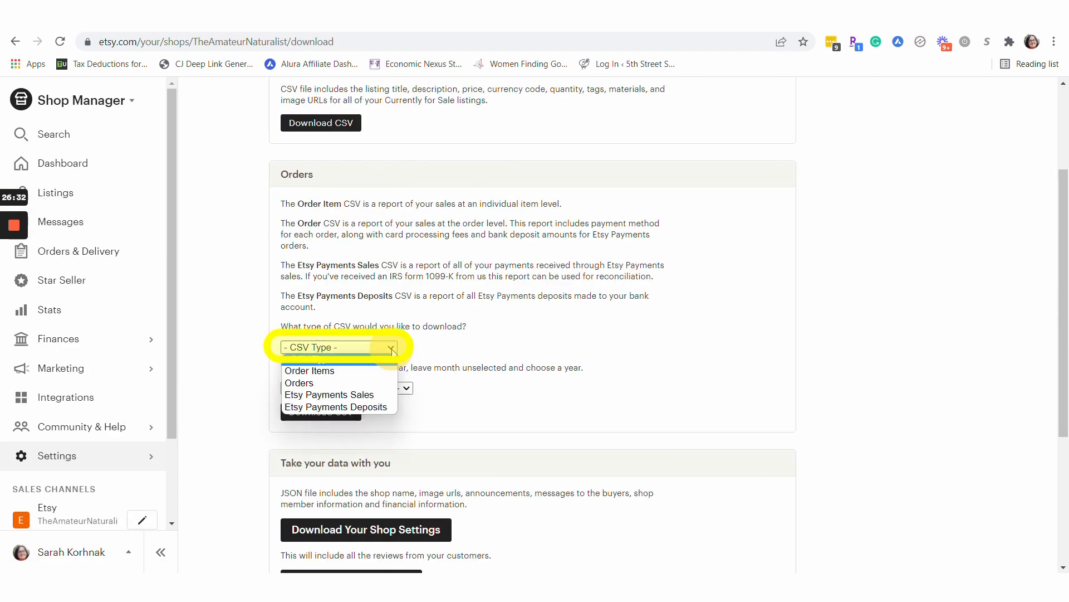
{"action": "left_click", "coordinate": [320, 384]}
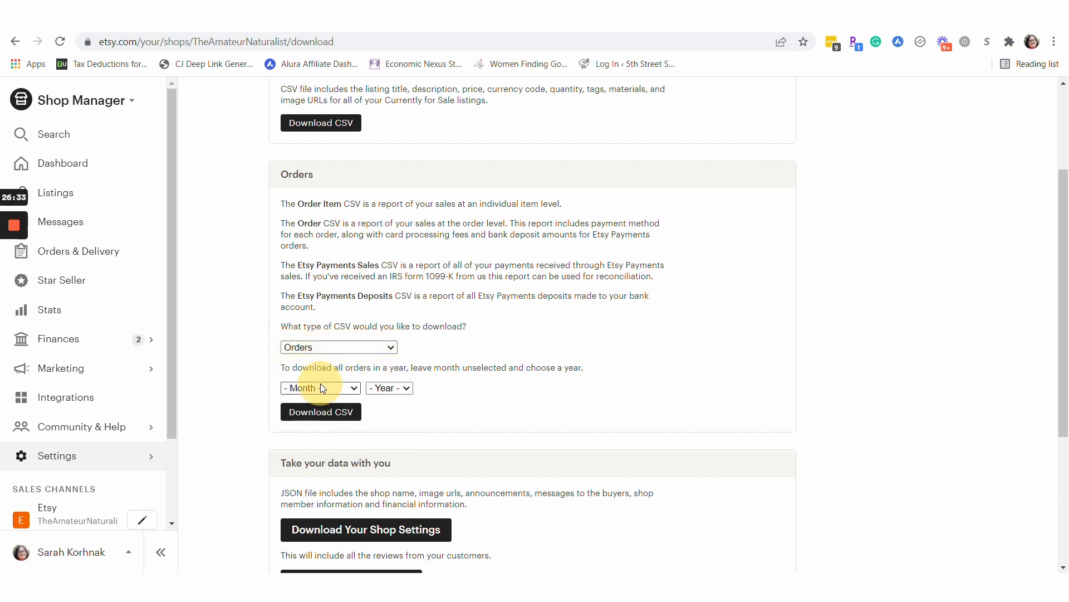
{"action": "left_click", "coordinate": [357, 392]}
{"action": "left_click", "coordinate": [310, 411]}
{"action": "left_click", "coordinate": [410, 387]}
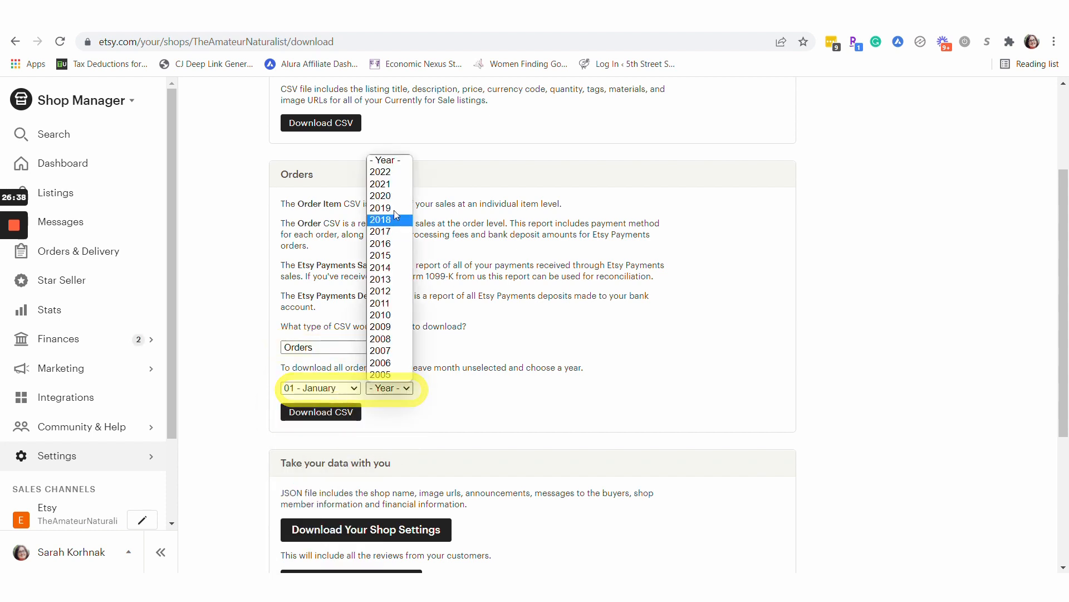
{"action": "left_click", "coordinate": [383, 171]}
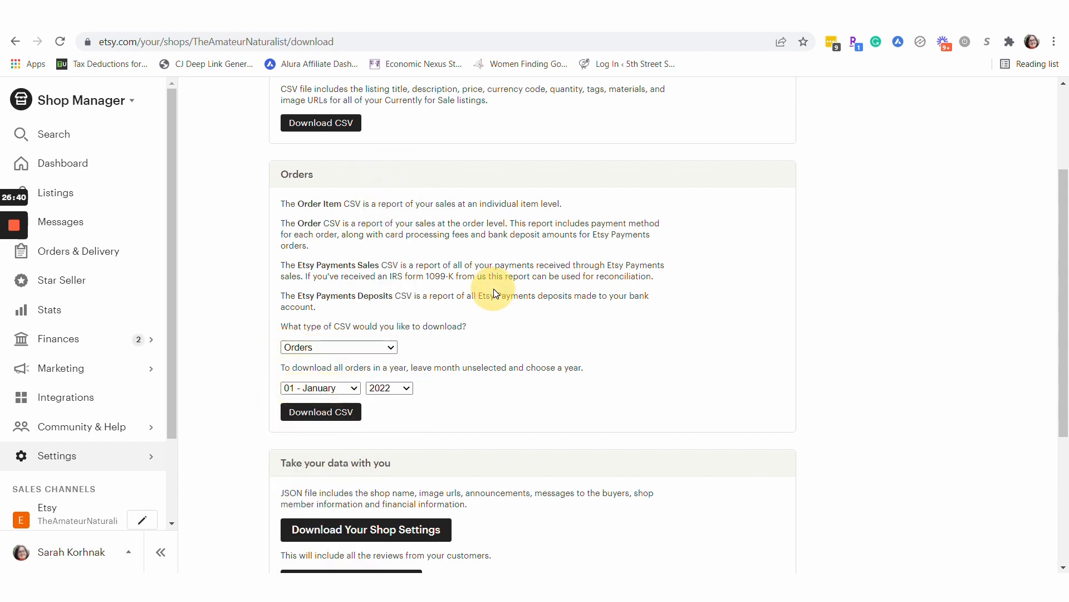
{"action": "left_click", "coordinate": [304, 415]}
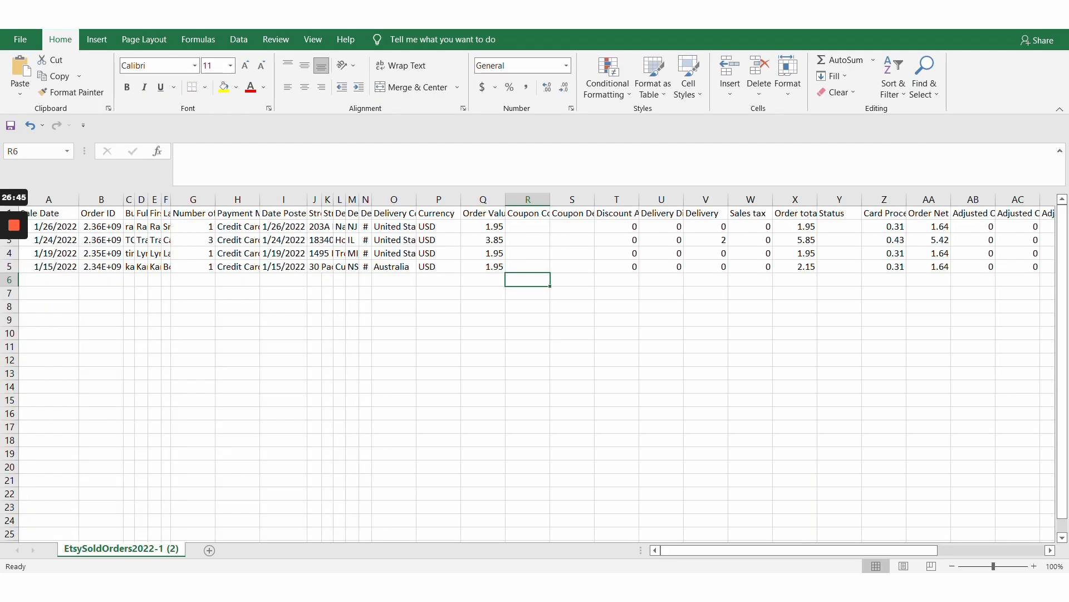
Examine the Delivery column in the orders spreadsheet and total the amounts from Order Value through Delivery for all January orders.
{"action": "left_click", "coordinate": [607, 251]}
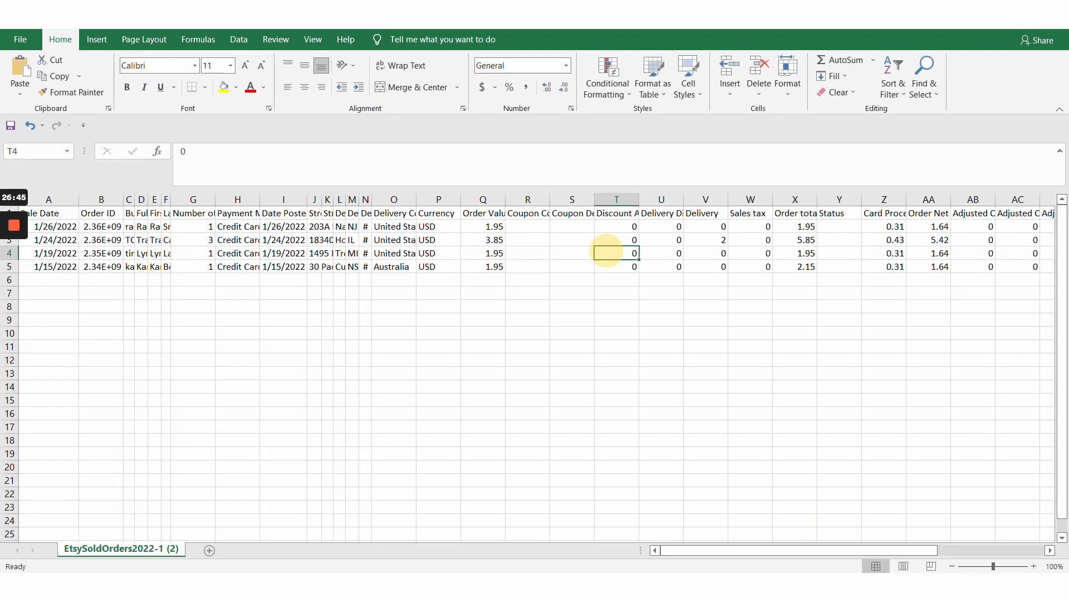
{"action": "left_click", "coordinate": [706, 241]}
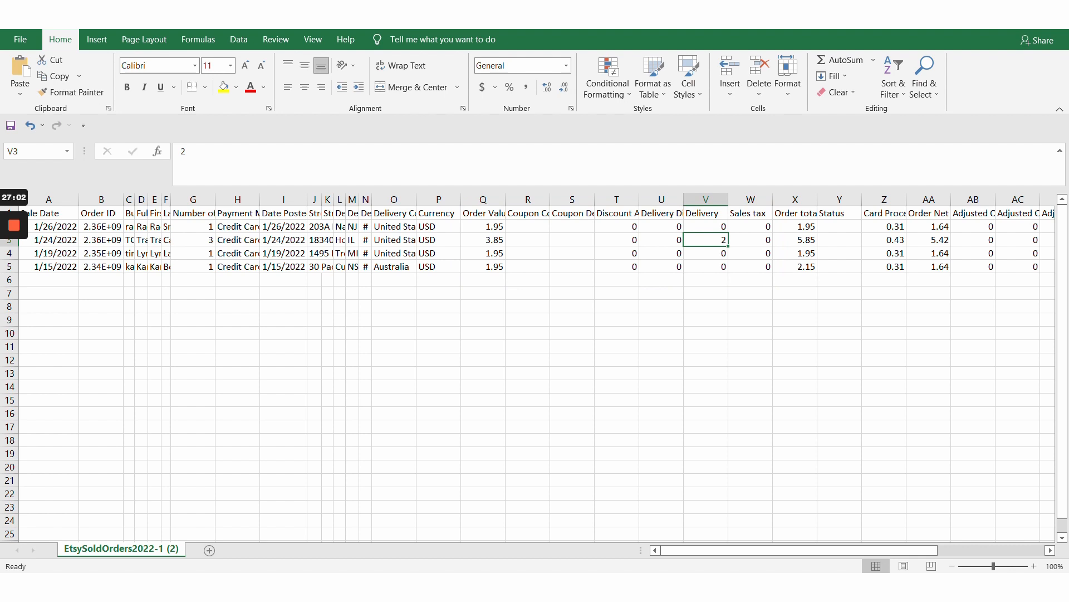
{"action": "left_click", "coordinate": [710, 283]}
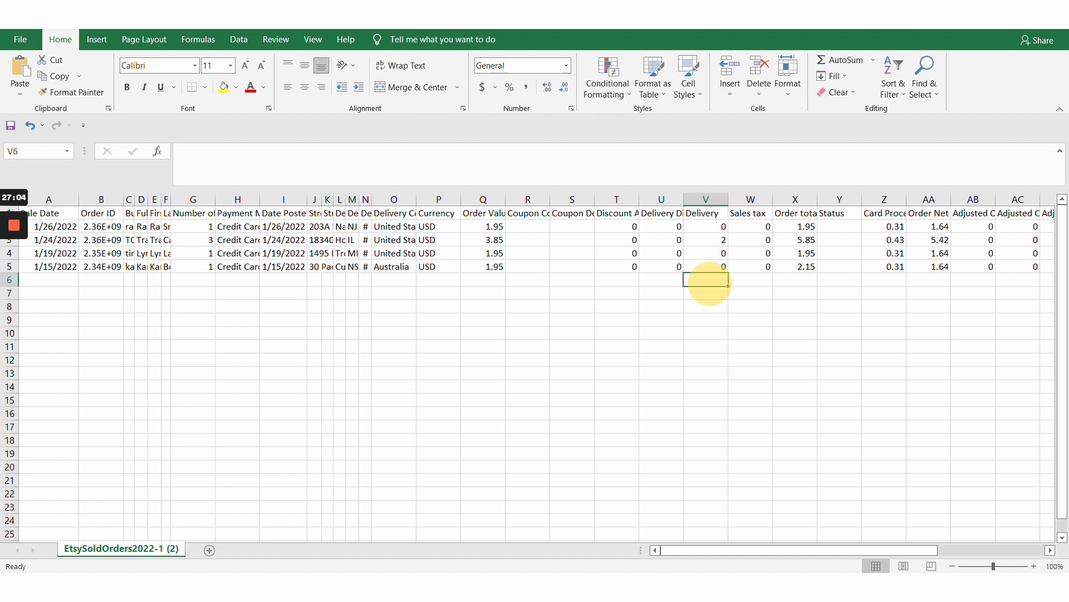
{"action": "left_click", "coordinate": [555, 314]}
{"action": "left_click", "coordinate": [483, 227]}
{"action": "mouse_move", "coordinate": [483, 226]}
{"action": "left_mouse_down"}
{"action": "mouse_move", "coordinate": [728, 246]}
{"action": "mouse_move", "coordinate": [714, 266]}
{"action": "left_mouse_up"}
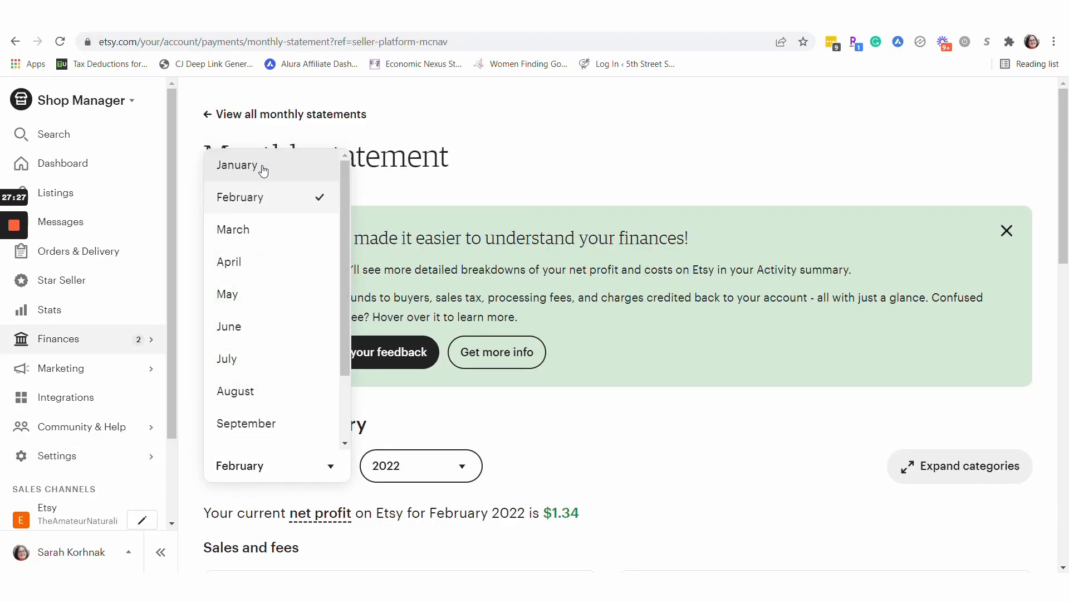
Set the Etsy monthly statement to January 2022 and compare its sales figure with the orders spreadsheet.
{"action": "left_click", "coordinate": [258, 166]}
{"action": "scroll", "coordinate": [1064, 206], "scroll_direction": "down", "scroll_amount": 5}
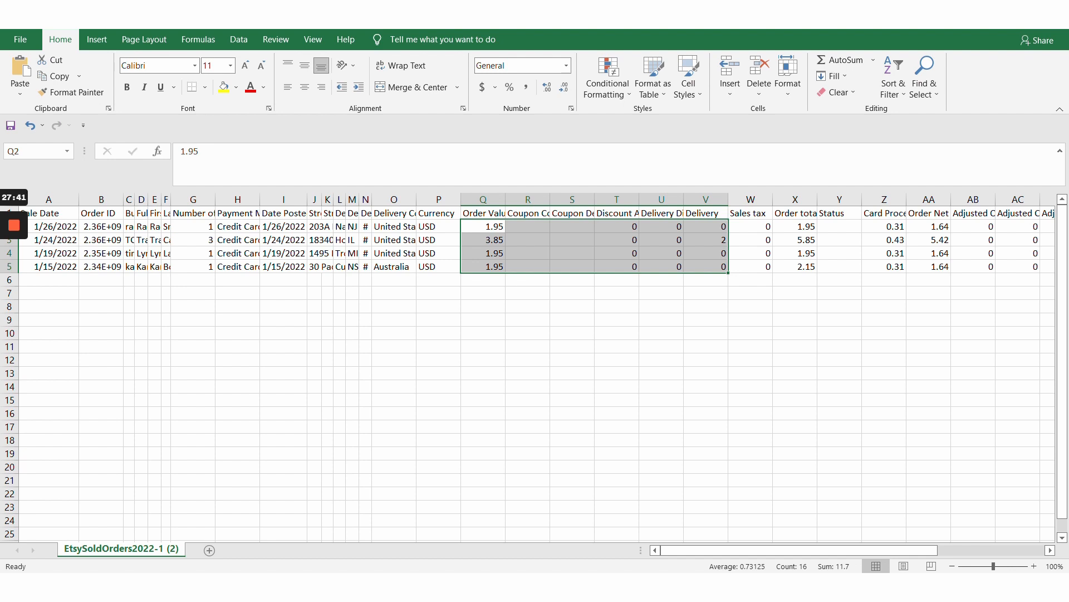
{"action": "left_click", "coordinate": [572, 319]}
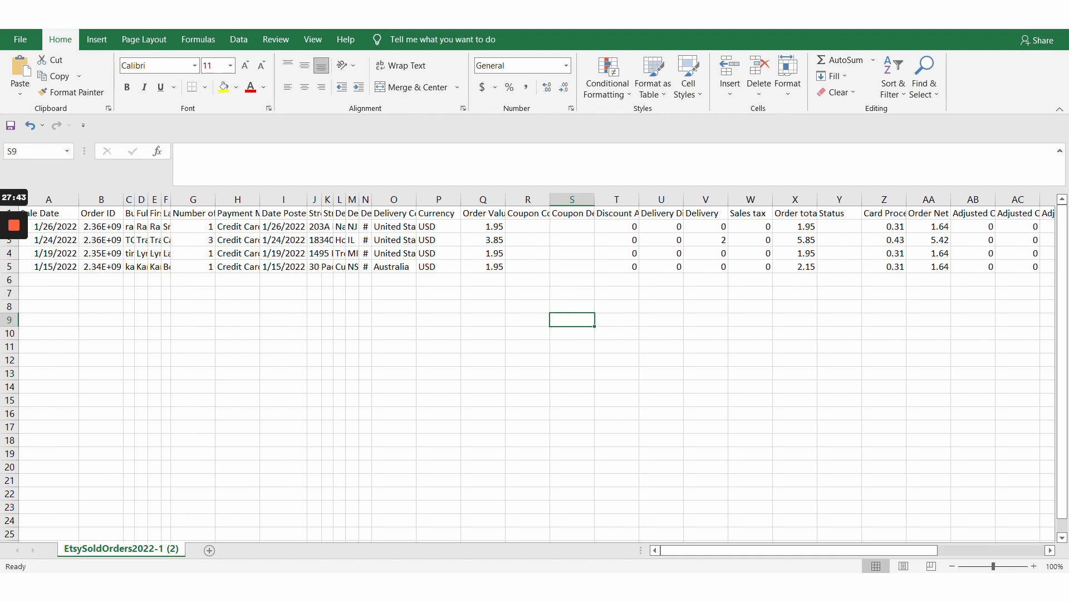
{"action": "key", "text": "alt+Tab"}
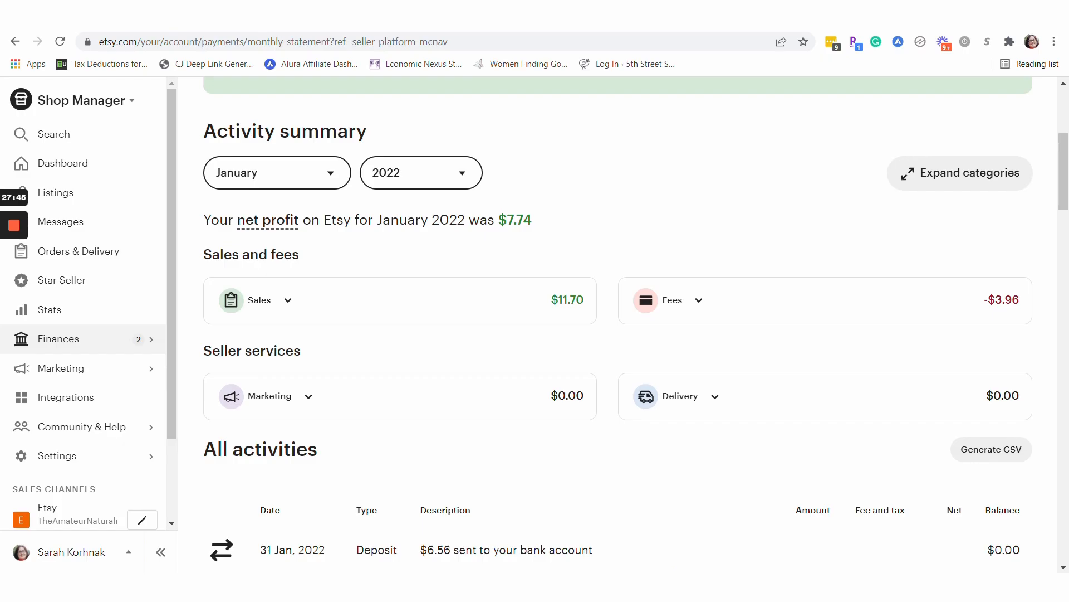
In the QuickBooks journal entry, insert a line above Refunds for AN Etsy Sales:Etsy Shipping, Delivery Income with a 2.00 credit.
{"action": "left_click", "coordinate": [264, 20]}
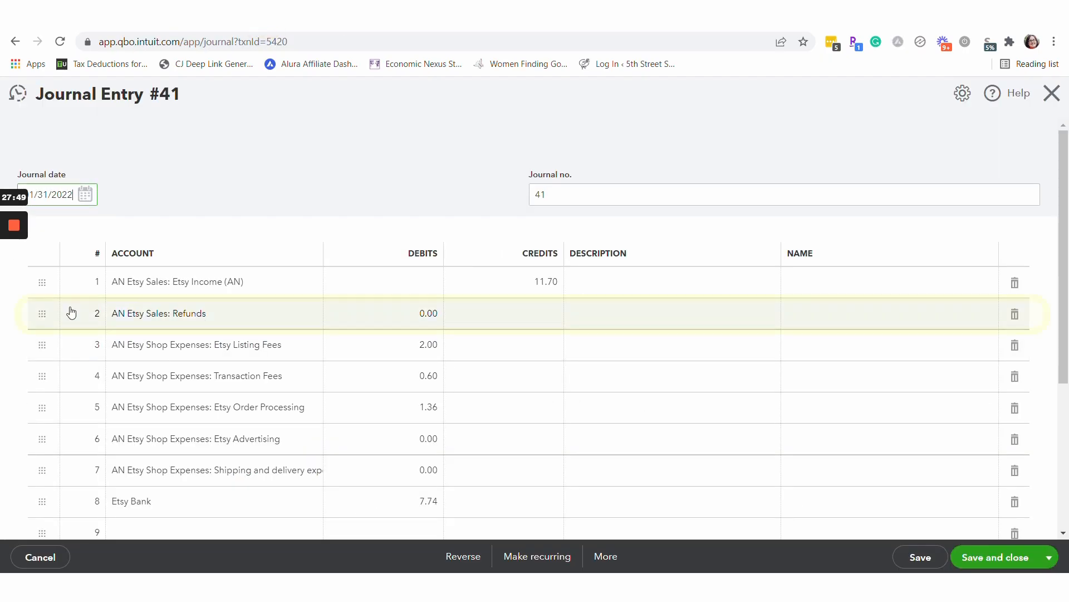
{"action": "left_click", "coordinate": [71, 312]}
{"action": "left_click", "coordinate": [41, 315]}
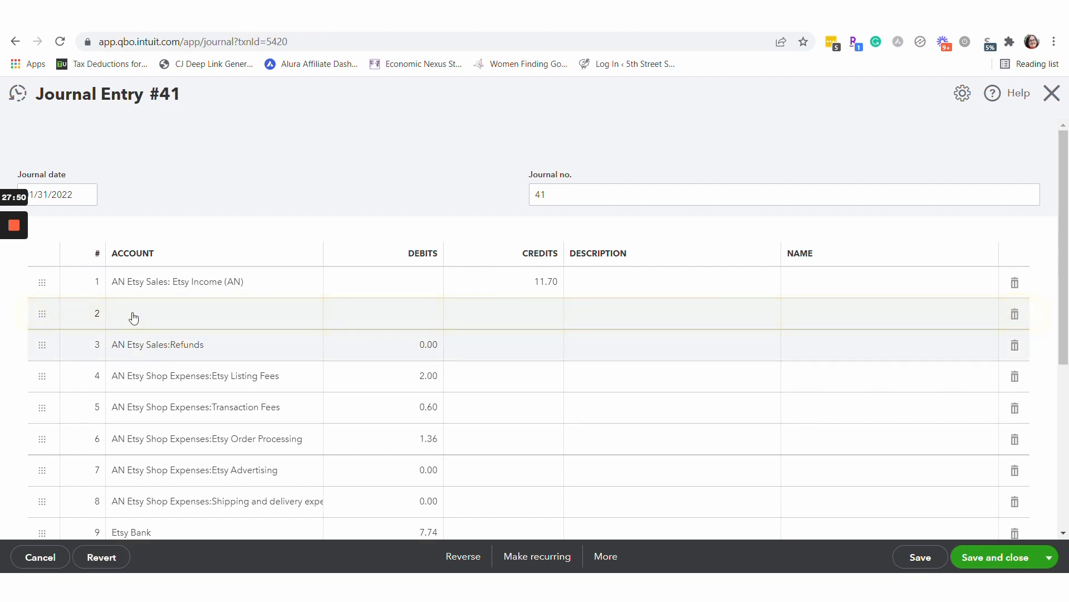
{"action": "left_click", "coordinate": [151, 315]}
{"action": "type", "text": "shipp"}
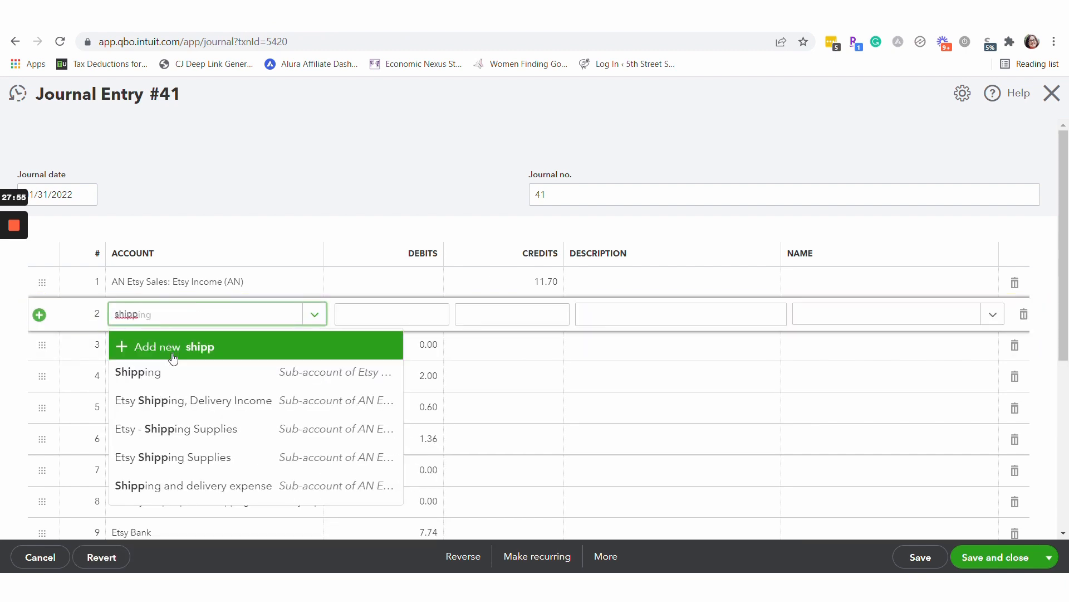
{"action": "left_click", "coordinate": [195, 401]}
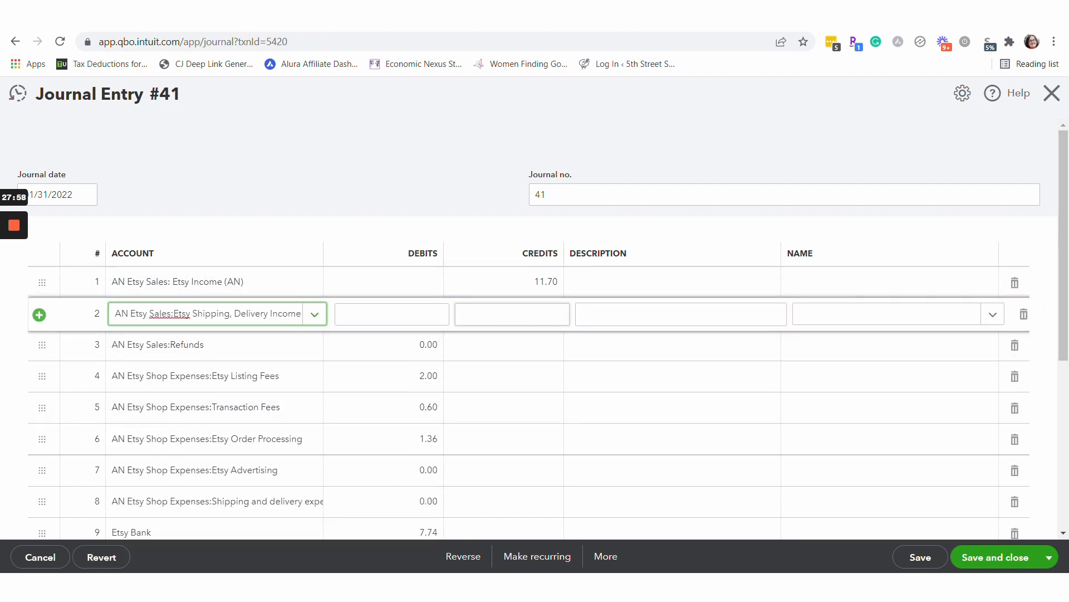
{"action": "left_click", "coordinate": [546, 314]}
{"action": "type", "text": "2.00"}
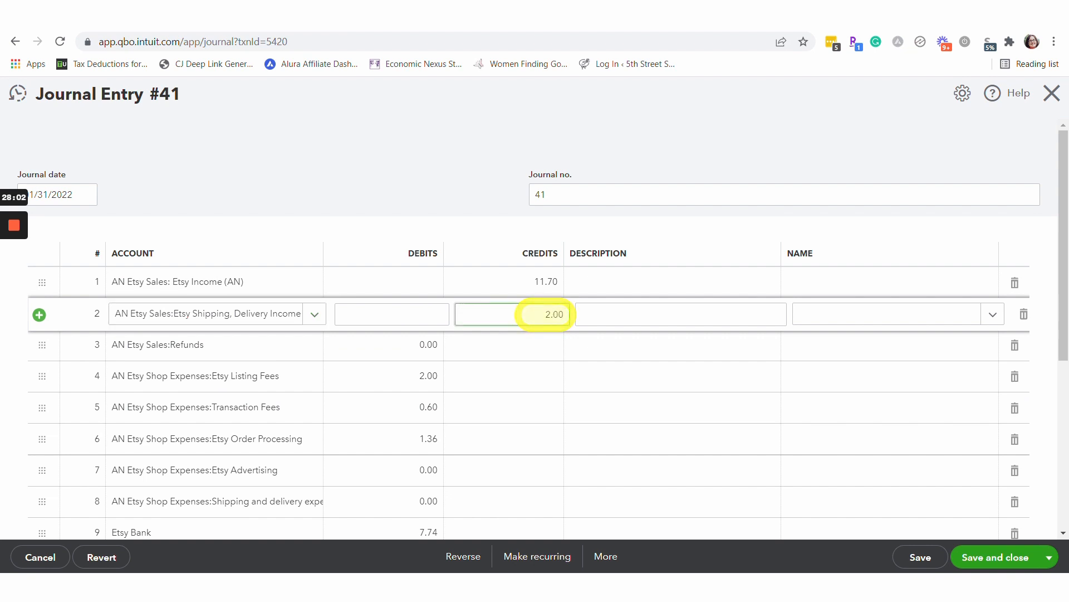
Set the Etsy Income (AN) line's credit to 9.70, check the entry's totals, and save and close the journal entry.
{"action": "left_click", "coordinate": [540, 285]}
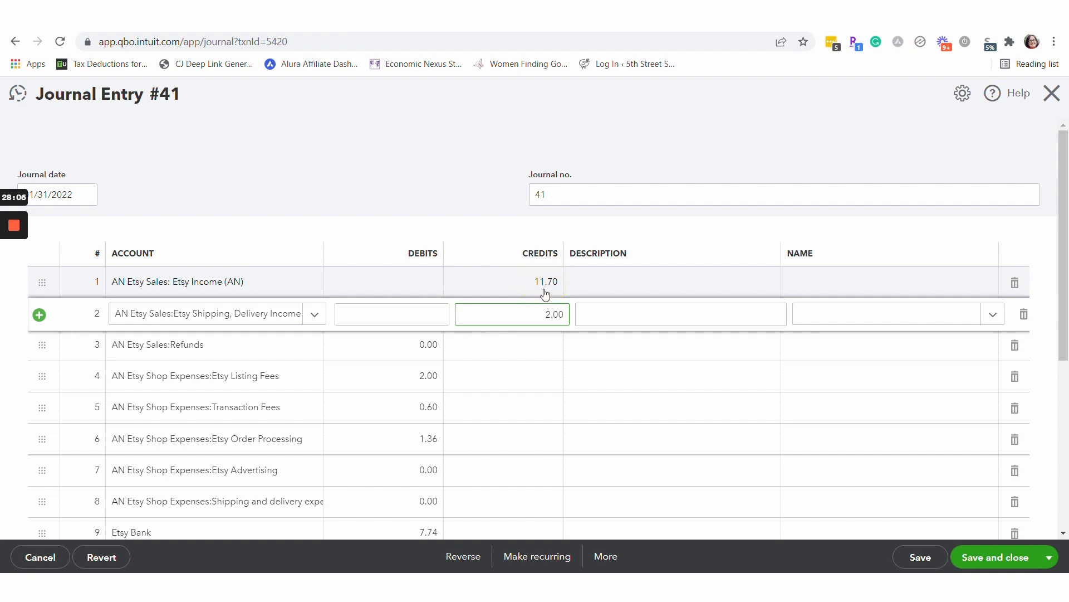
{"action": "left_click", "coordinate": [542, 287]}
{"action": "type", "text": "9.7"}
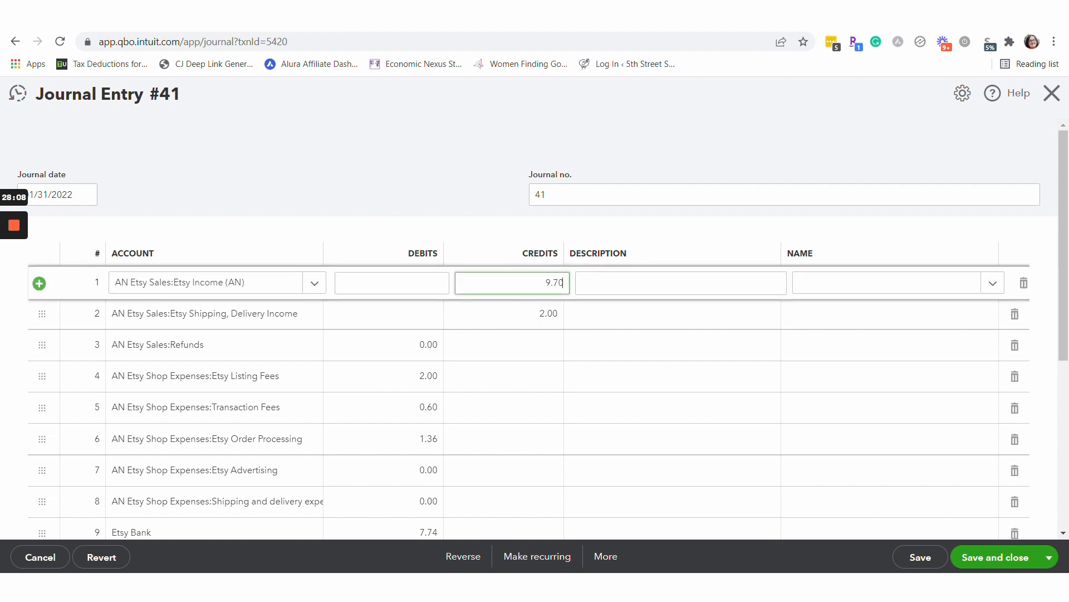
{"action": "key", "text": "Return"}
{"action": "left_click_drag", "start_coordinate": [1066, 200], "coordinate": [1068, 269]}
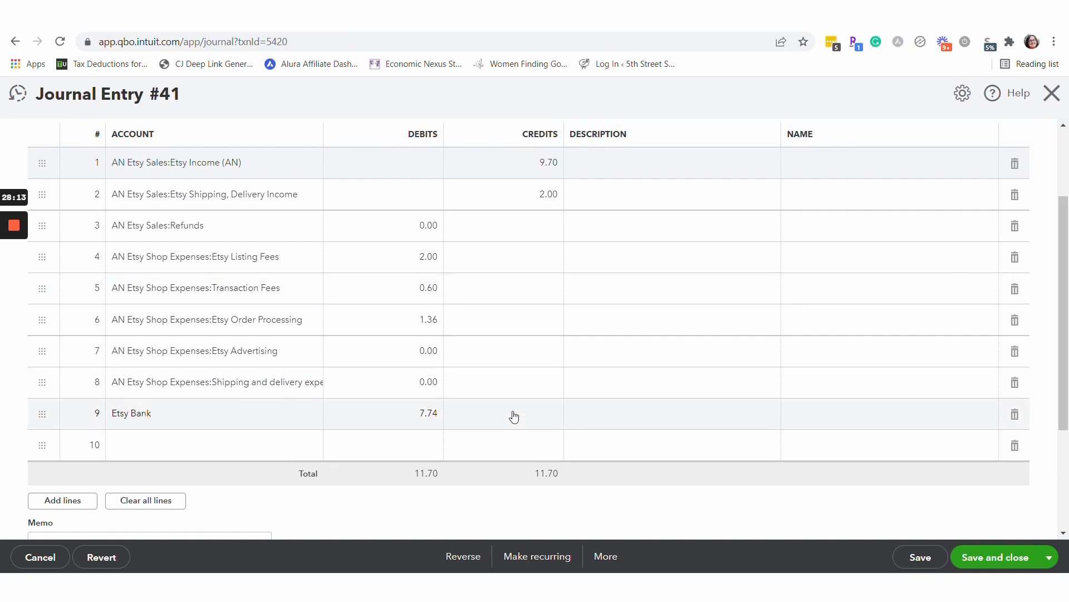
{"action": "left_click", "coordinate": [997, 558]}
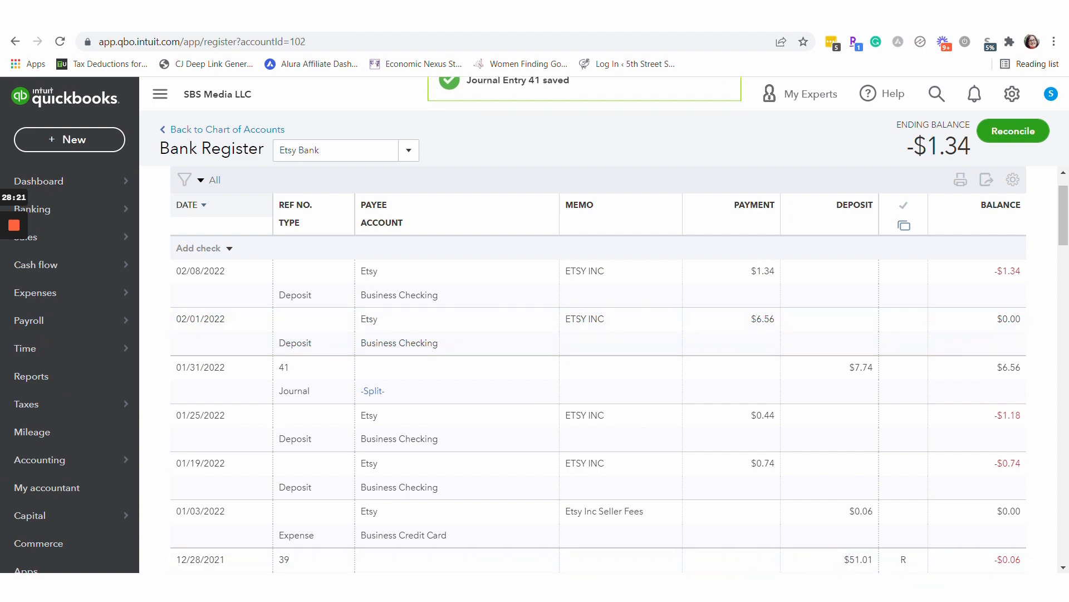
Check the 01/24/2022 order's delivery charge in the spreadsheet and expand the Sales breakdown in the January Etsy statement.
{"action": "key", "text": "alt+Tab"}
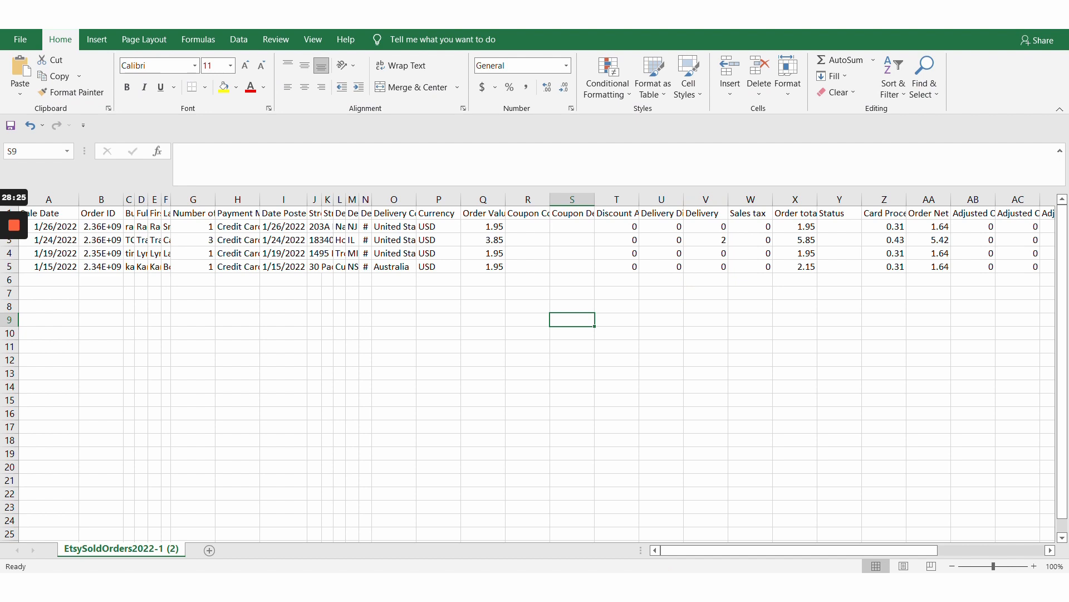
{"action": "left_click", "coordinate": [706, 239]}
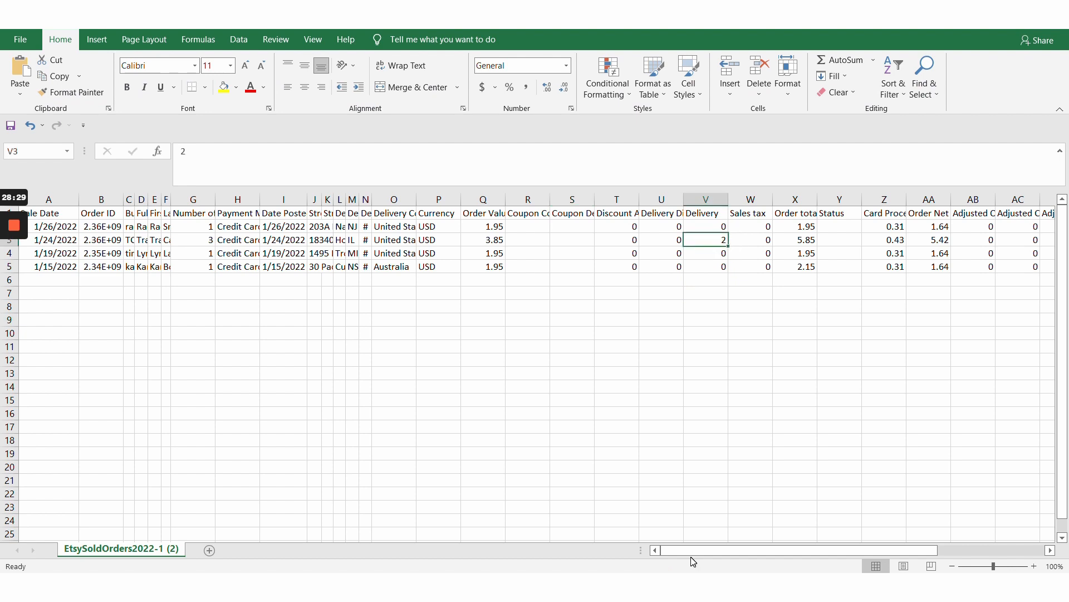
{"action": "mouse_move", "coordinate": [688, 587]}
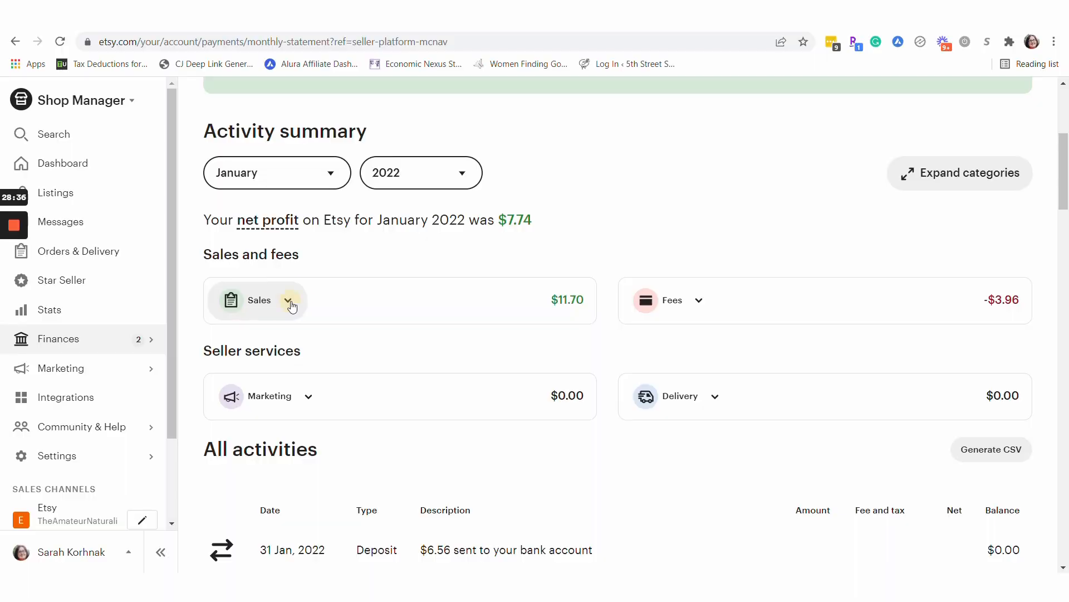
{"action": "left_click", "coordinate": [288, 301]}
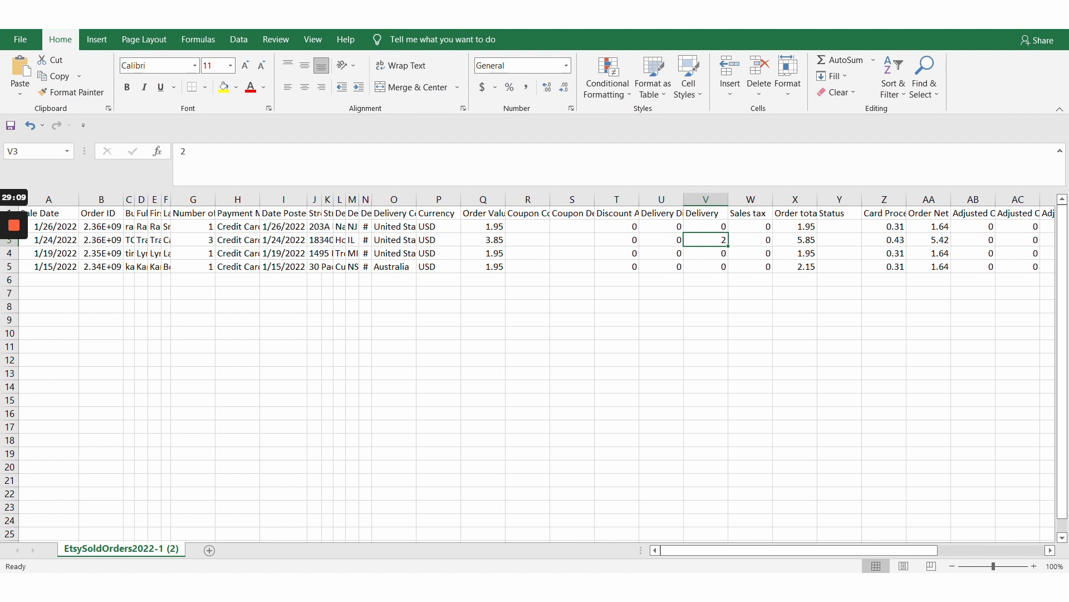
Inspect the Sales tax values of the orders in the spreadsheet and return to the Etsy monthly statement.
{"action": "left_click", "coordinate": [757, 244]}
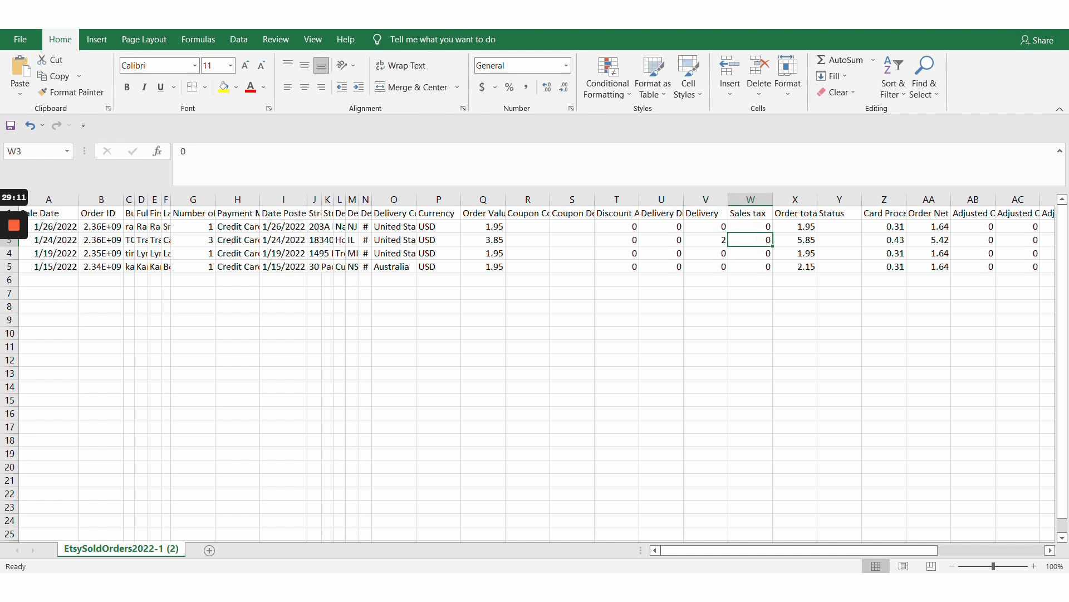
{"action": "left_click", "coordinate": [750, 226]}
{"action": "left_click", "coordinate": [749, 252]}
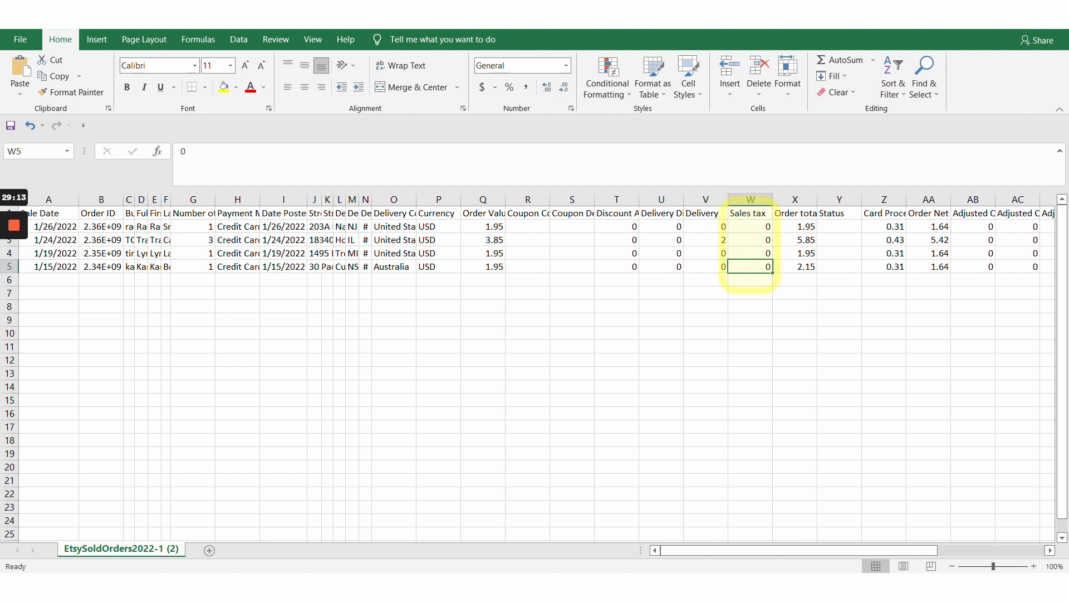
{"action": "left_click", "coordinate": [749, 239]}
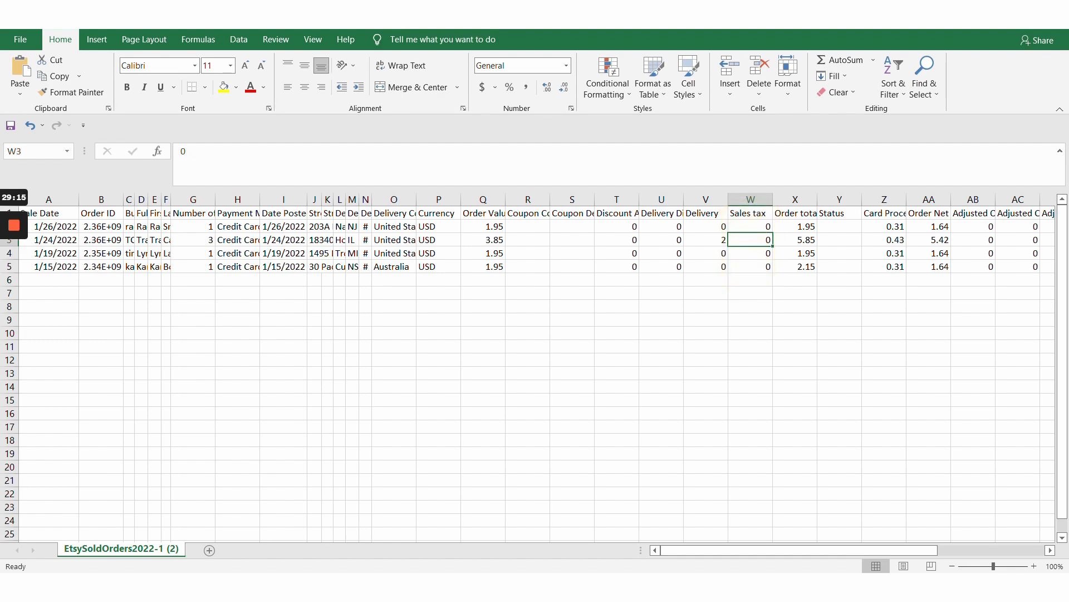
{"action": "left_click", "coordinate": [682, 585]}
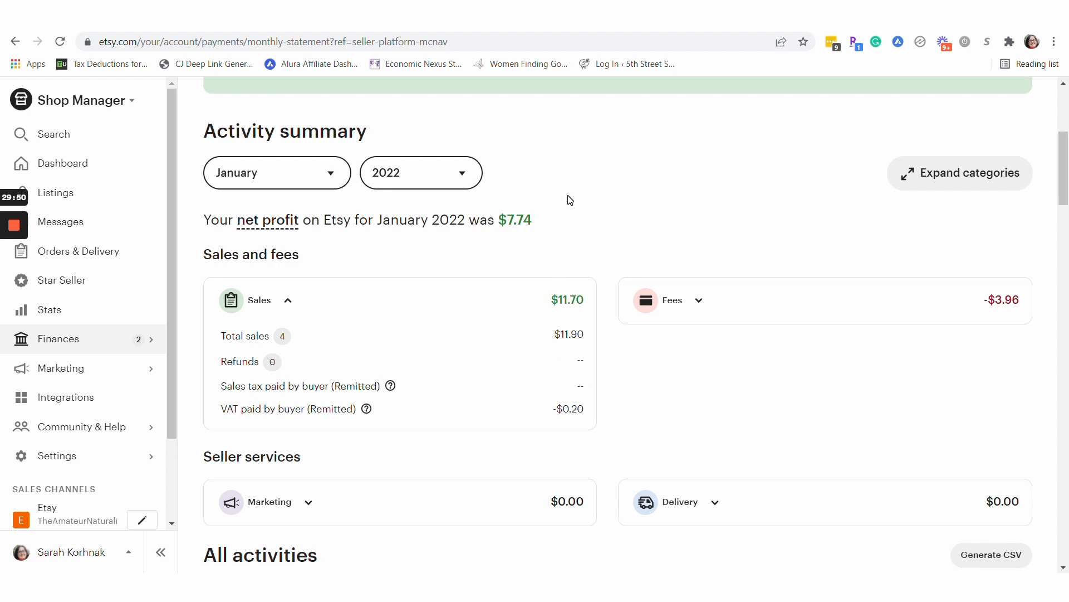
Switch to QuickBooks, reopen the 01/31/2022 journal entry from the Etsy Bank register in the full editor, and review its lines.
{"action": "left_click", "coordinate": [359, 17]}
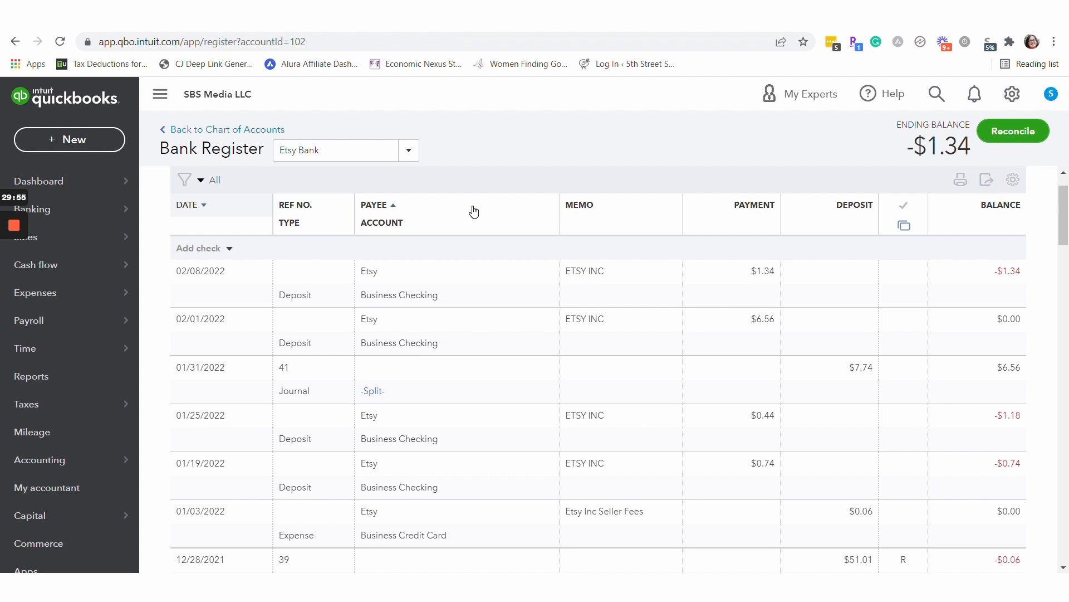
{"action": "left_click", "coordinate": [853, 370]}
{"action": "left_click", "coordinate": [872, 430]}
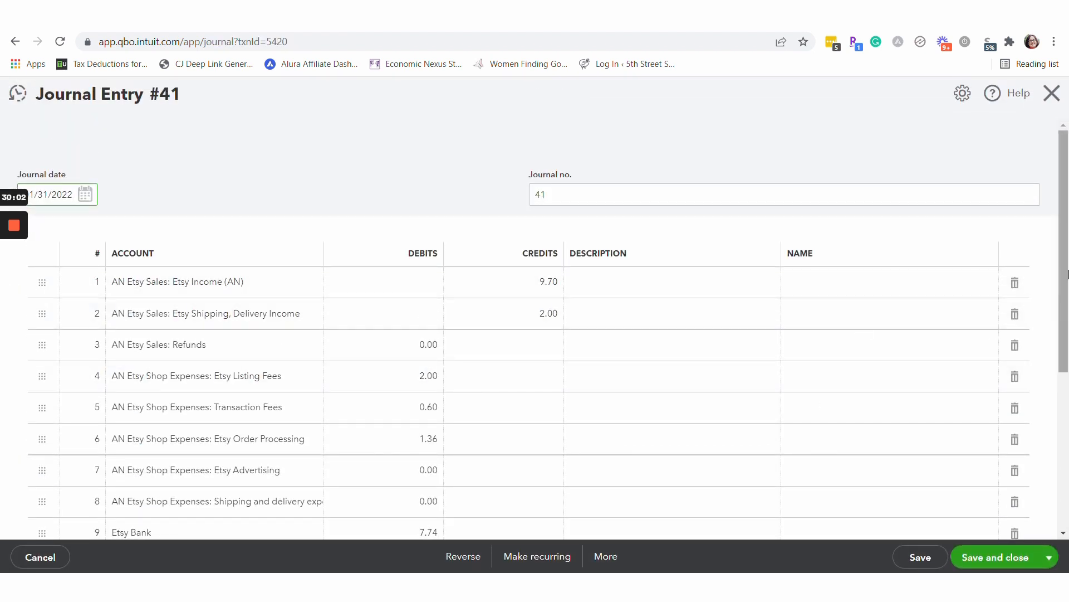
{"action": "scroll", "coordinate": [1067, 261], "scroll_direction": "down", "scroll_amount": 1}
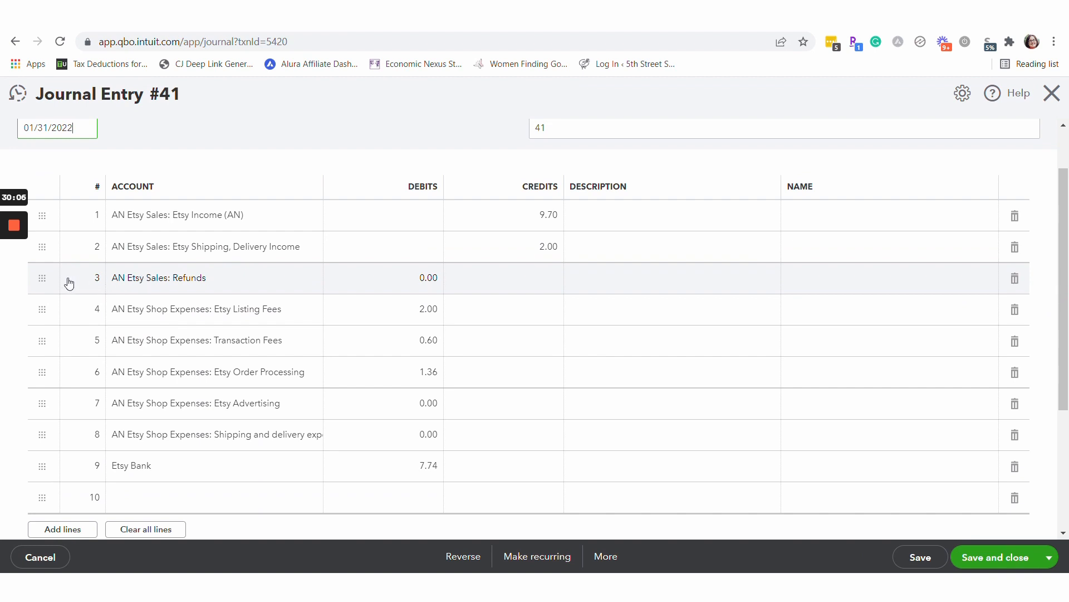
Insert a line below Etsy Shipping, Delivery Income with a 1.00 credit, and set the Etsy Income (AN) credit to 8.70.
{"action": "left_click", "coordinate": [48, 277]}
{"action": "left_click", "coordinate": [42, 279]}
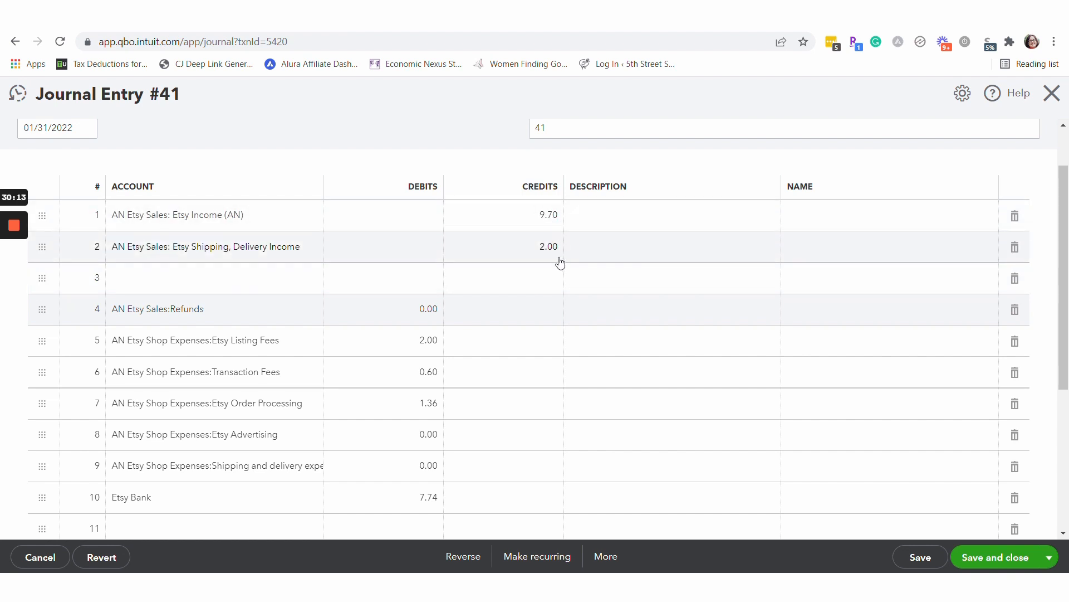
{"action": "left_click", "coordinate": [545, 281]}
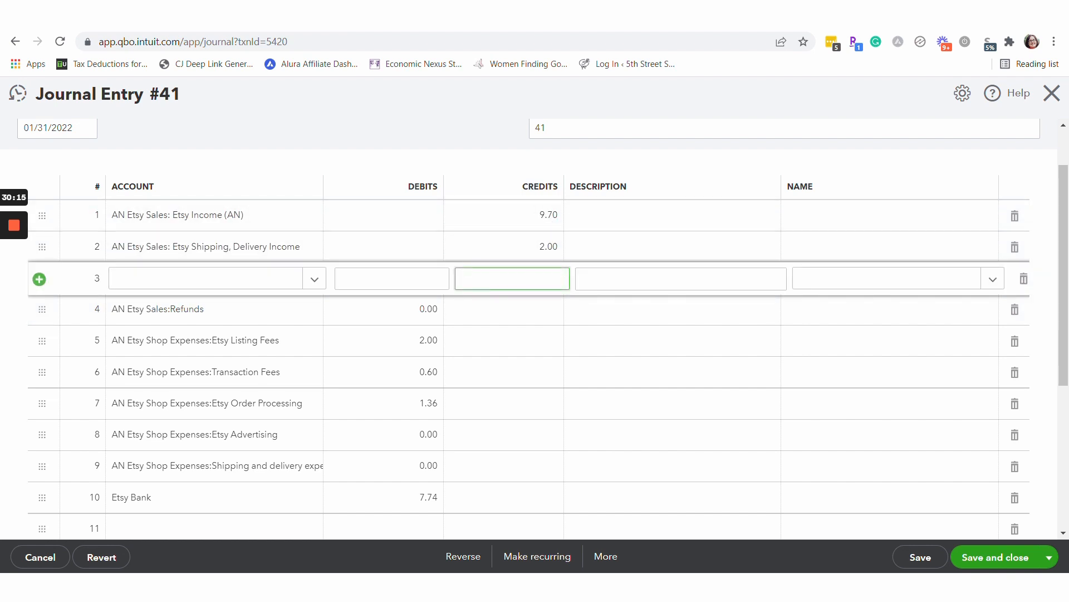
{"action": "type", "text": "1.00"}
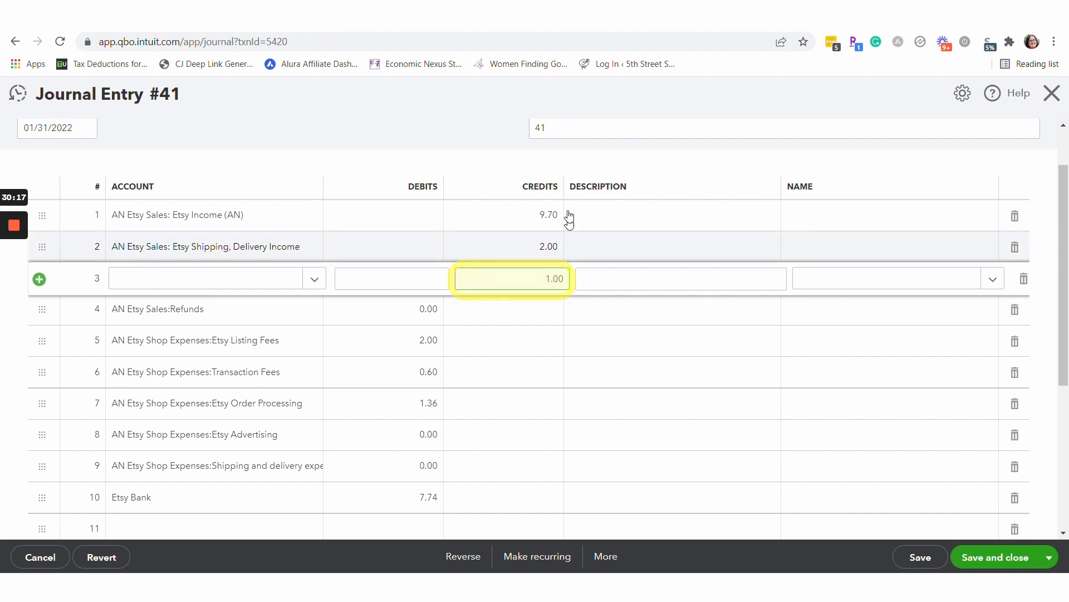
{"action": "left_click", "coordinate": [545, 215]}
{"action": "left_click", "coordinate": [548, 215]}
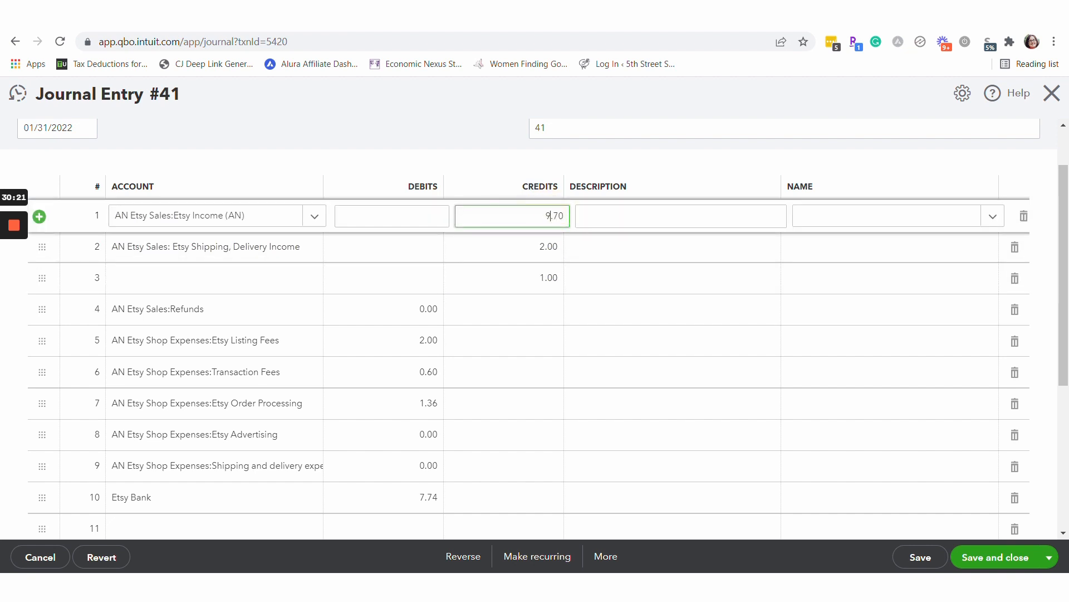
Assign the Sales Tax Payable account to the 1.00 credit line and check the journal entry's totals.
{"action": "left_click", "coordinate": [549, 277]}
{"action": "left_click", "coordinate": [172, 278]}
{"action": "type", "text": "sal"}
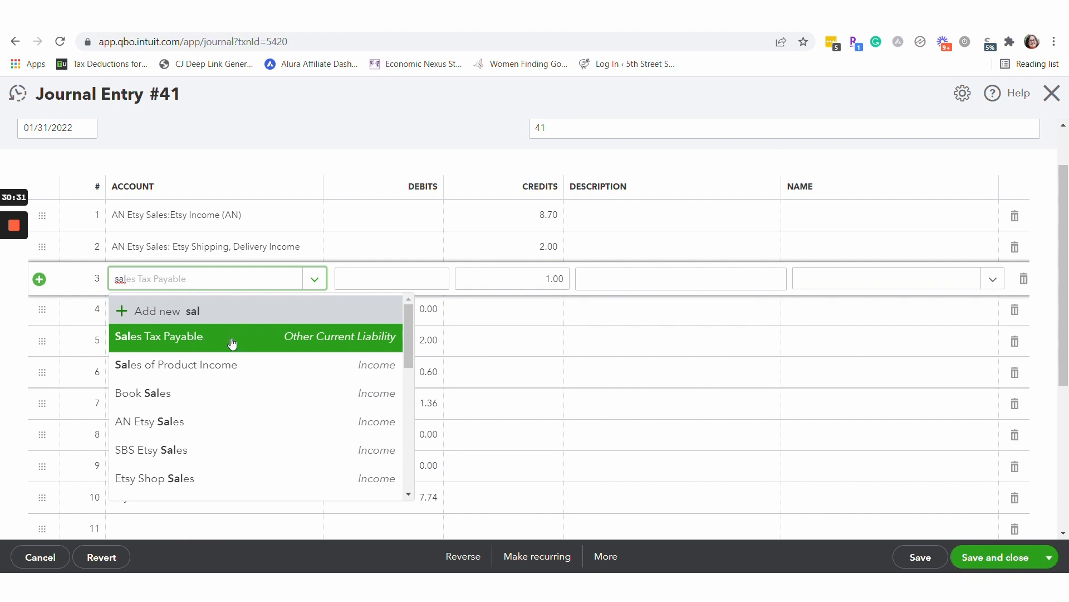
{"action": "left_click", "coordinate": [226, 337]}
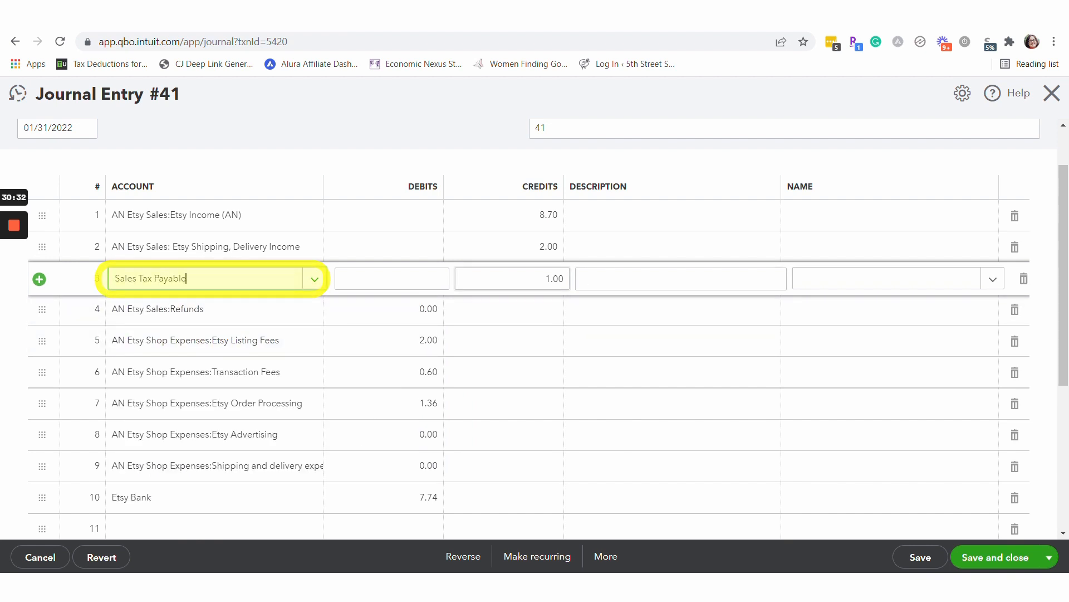
{"action": "left_click", "coordinate": [585, 279]}
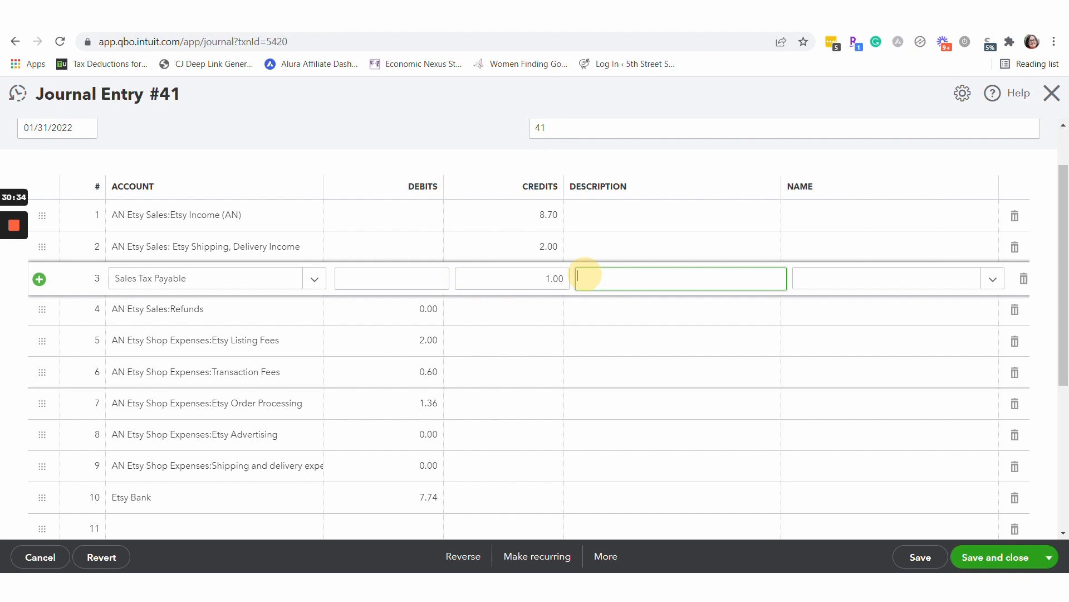
{"action": "left_click", "coordinate": [589, 248]}
{"action": "left_click_drag", "start_coordinate": [1064, 310], "coordinate": [1057, 362]}
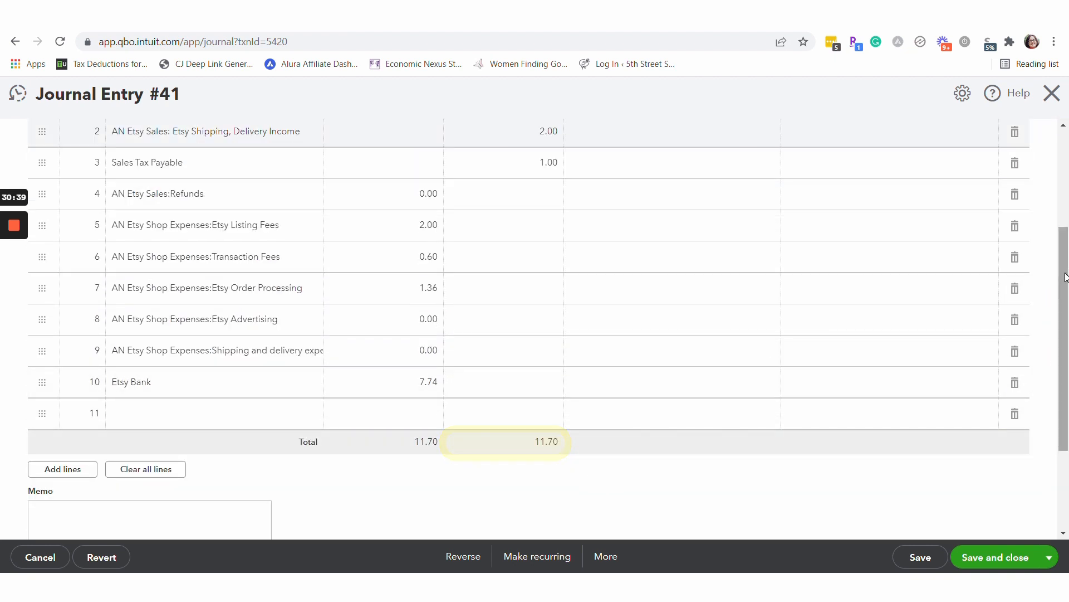
{"action": "left_click_drag", "start_coordinate": [1065, 277], "coordinate": [1057, 173]}
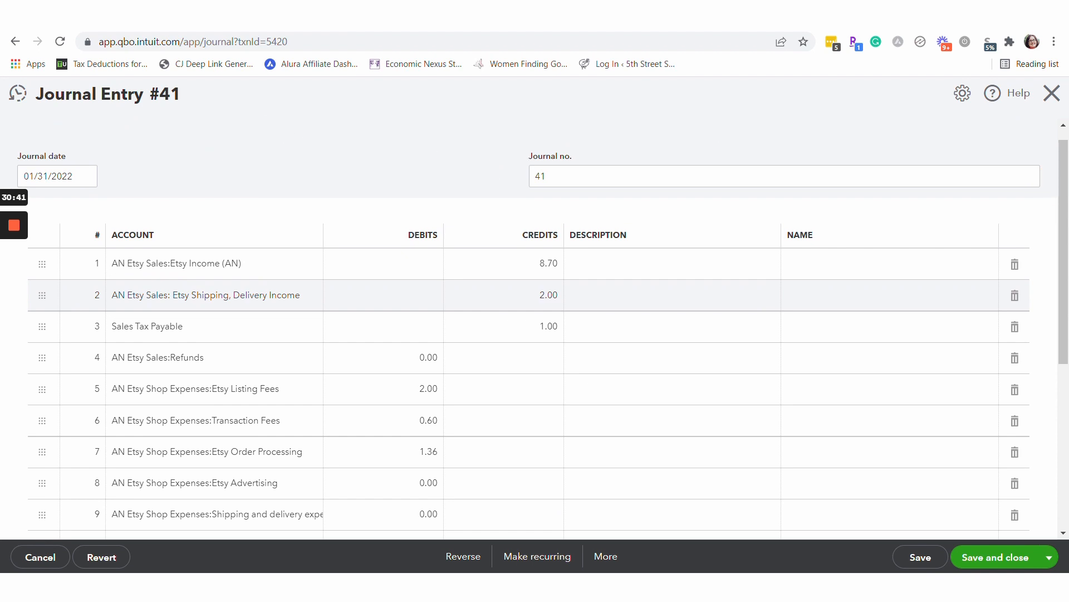
Review the Sales breakdown in the Etsy statement and the orders' Sales tax values in the spreadsheet, and return to the Etsy Bank register.
{"action": "left_click", "coordinate": [78, 18]}
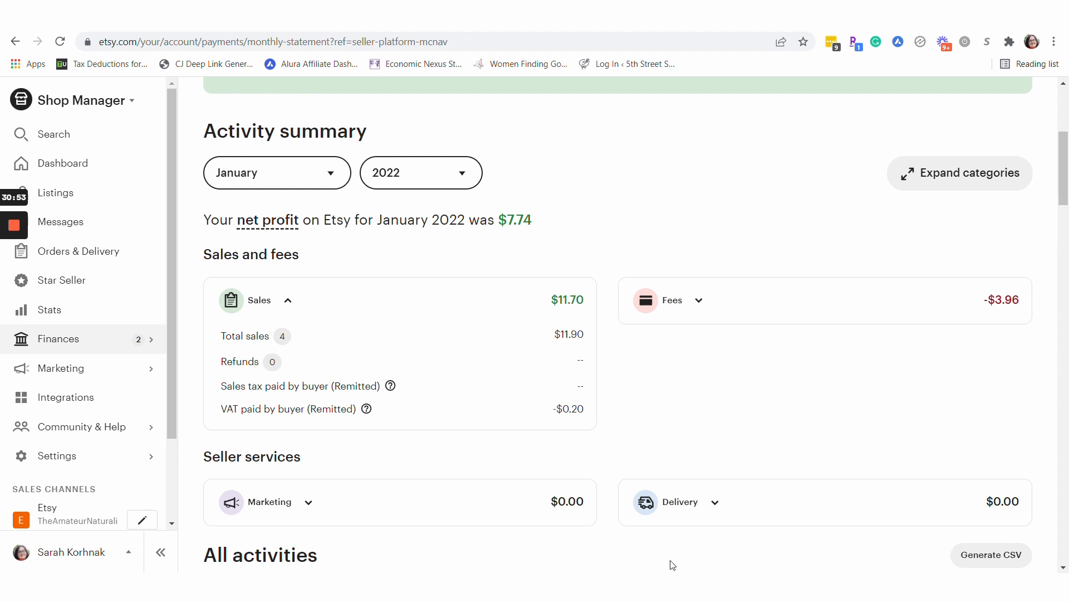
{"action": "left_click", "coordinate": [657, 577]}
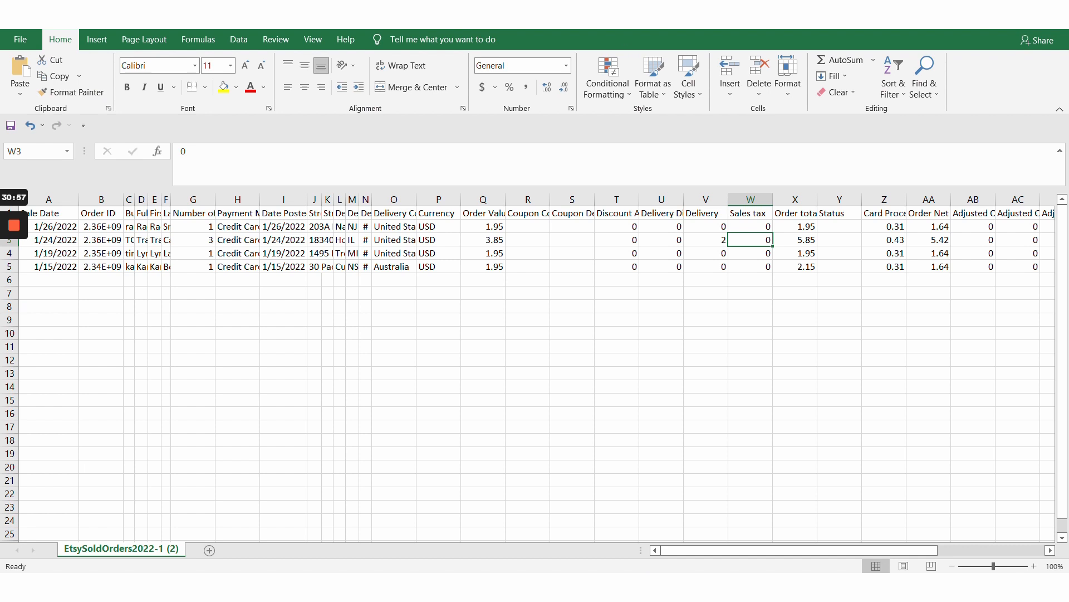
{"action": "left_click_drag", "start_coordinate": [750, 227], "coordinate": [750, 263]}
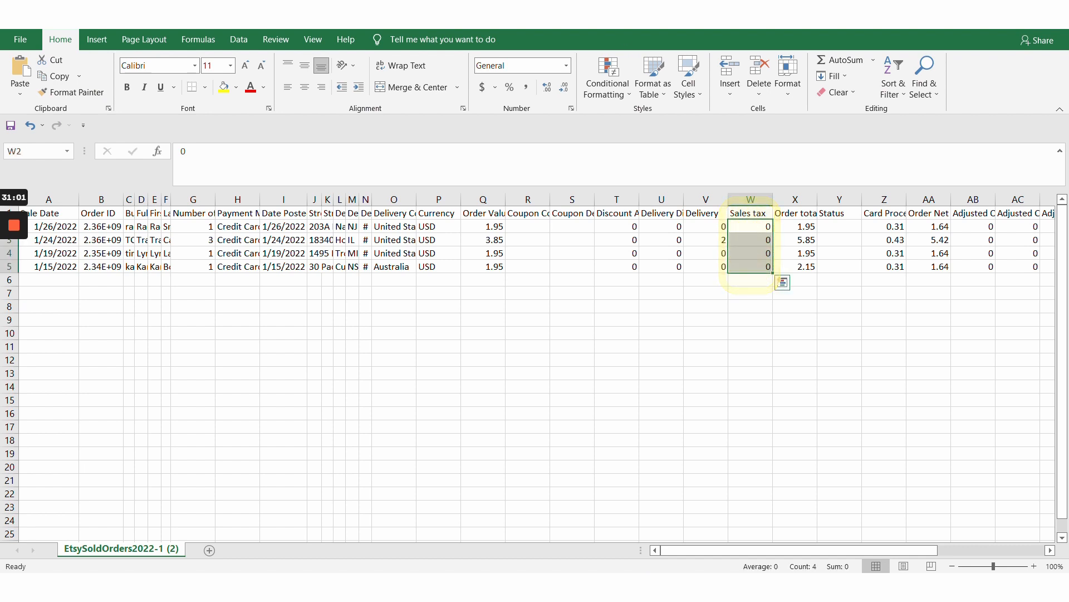
{"action": "left_click", "coordinate": [750, 306]}
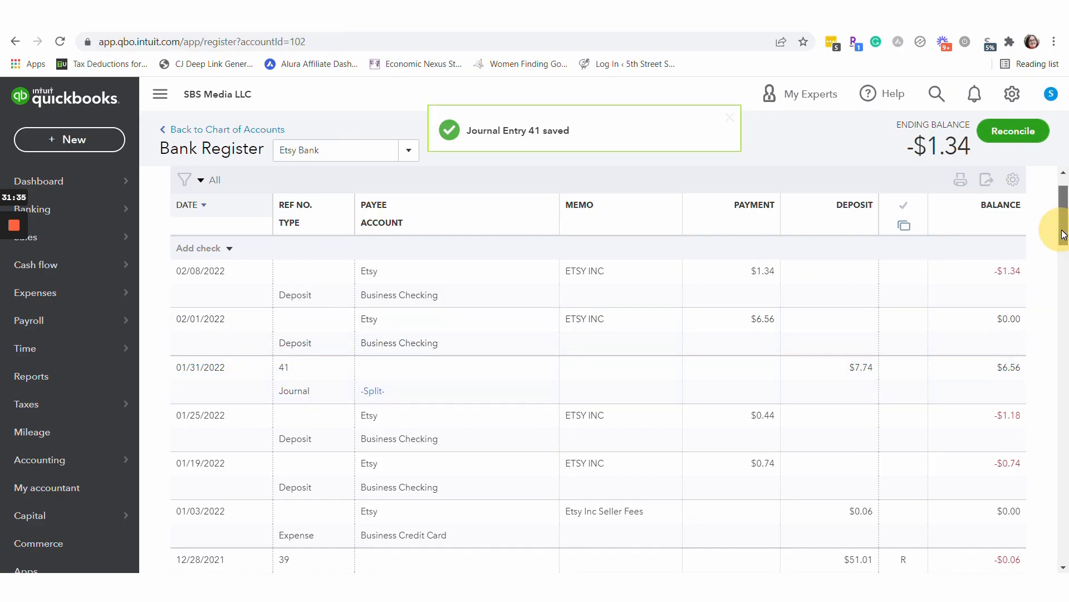
{"action": "left_click_drag", "start_coordinate": [1064, 234], "coordinate": [1064, 237]}
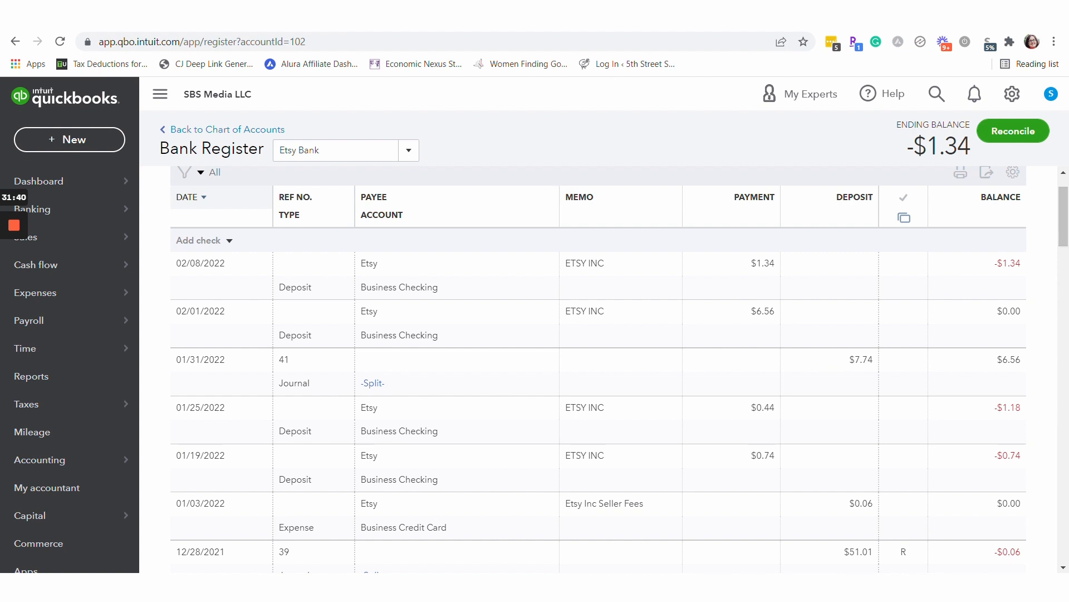
Switch to Etsy, show the monthly statement for December 2021, and review its sales, fees and activities.
{"action": "key", "text": "ctrl+Tab"}
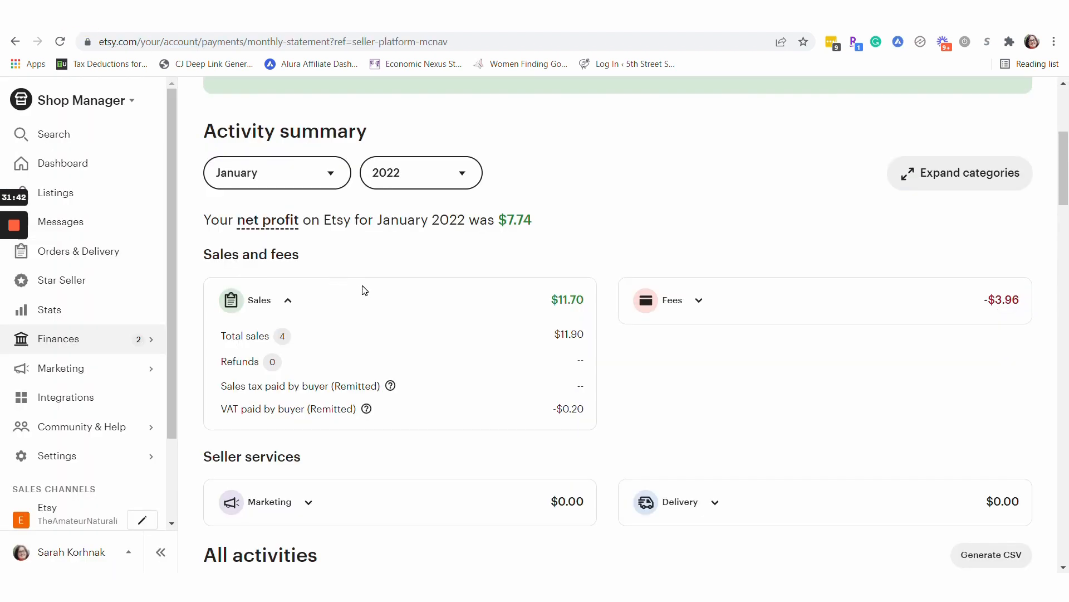
{"action": "left_click", "coordinate": [333, 174]}
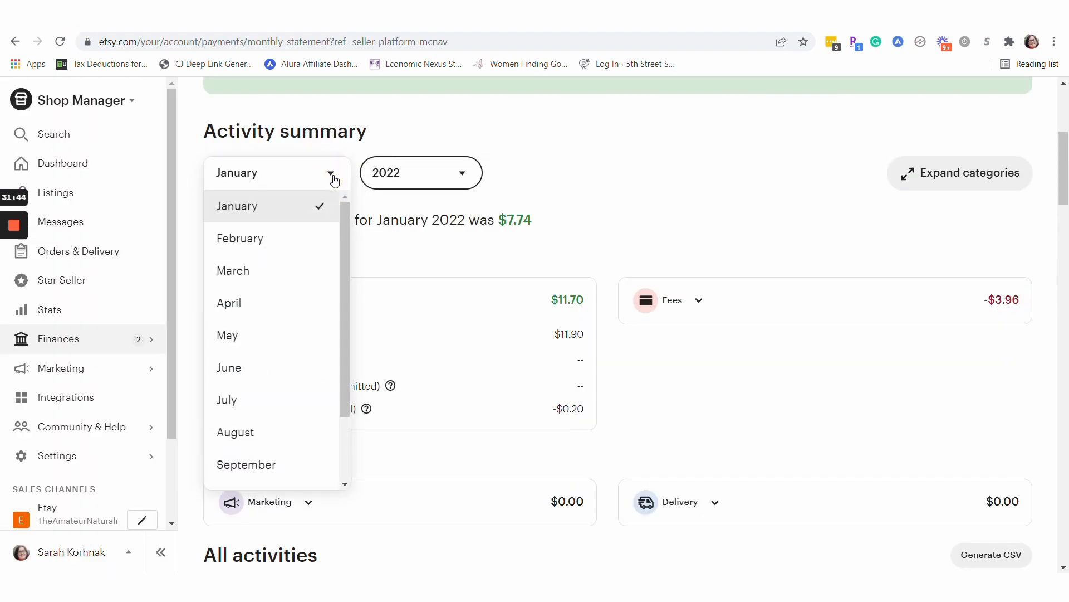
{"action": "scroll", "coordinate": [342, 365], "scroll_direction": "down", "scroll_amount": 1}
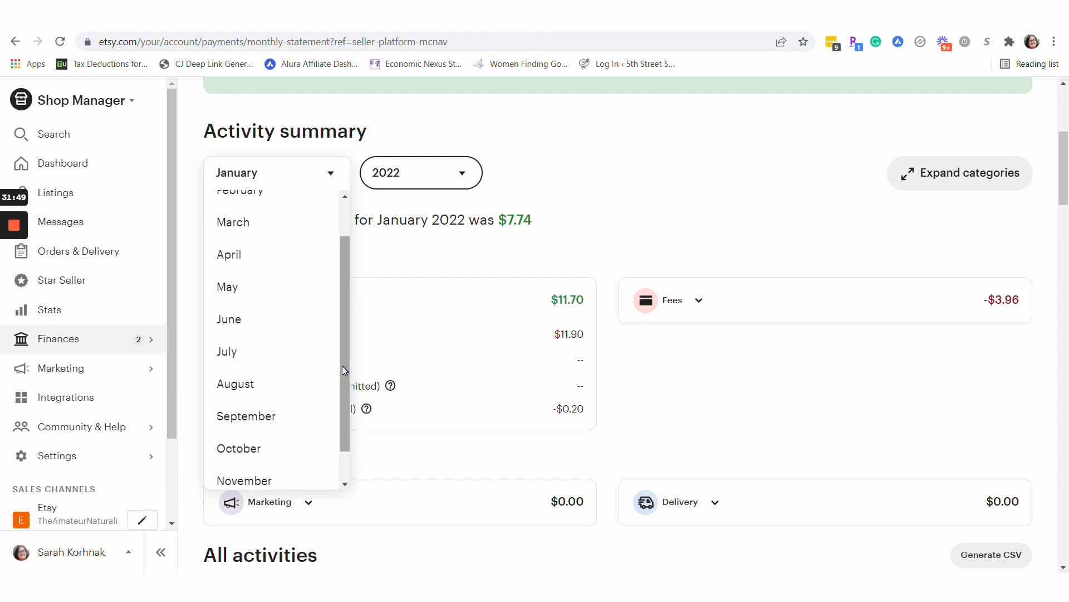
{"action": "left_click_drag", "start_coordinate": [346, 353], "coordinate": [335, 435]}
{"action": "left_click", "coordinate": [263, 476]}
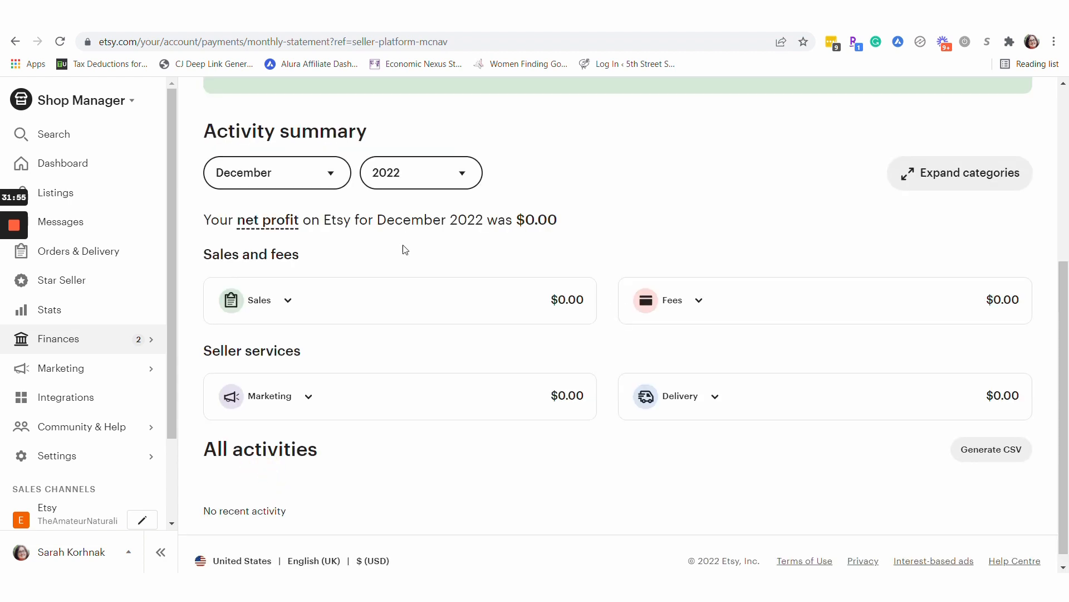
{"action": "left_click", "coordinate": [467, 176]}
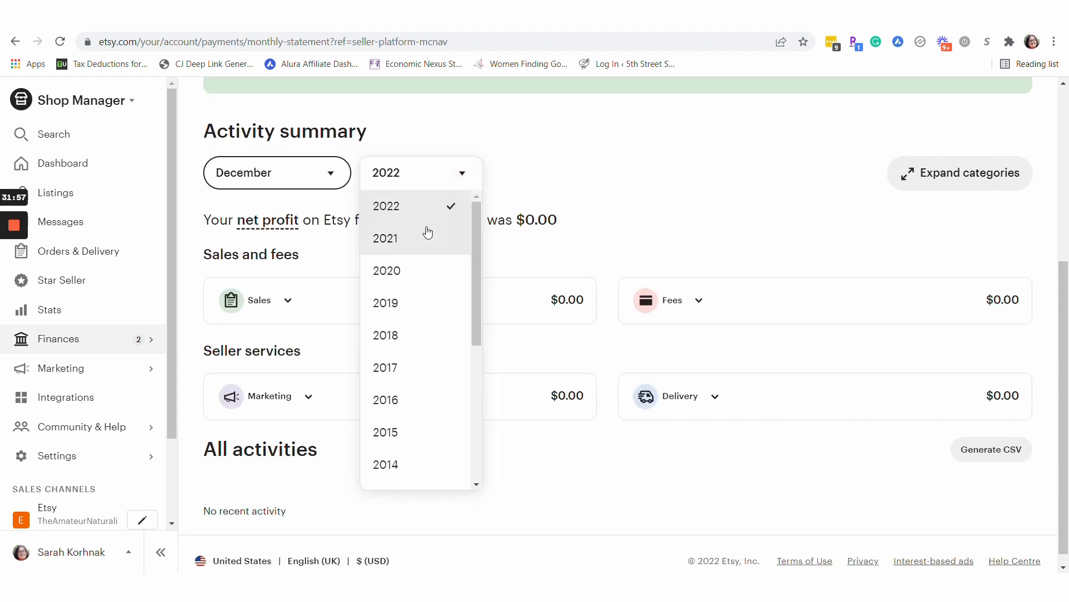
{"action": "left_click", "coordinate": [403, 244]}
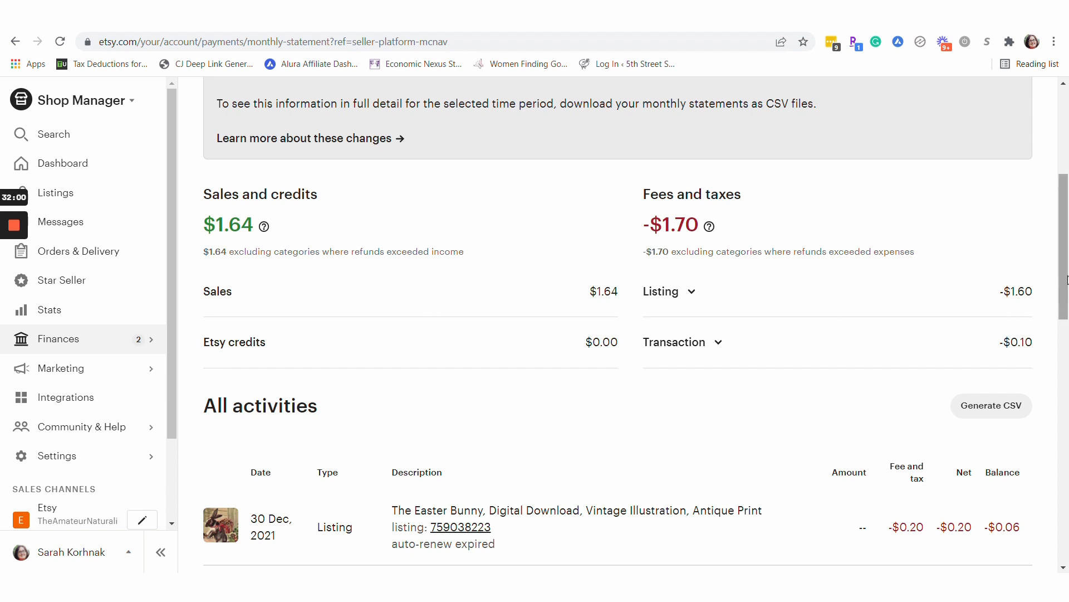
{"action": "left_click_drag", "start_coordinate": [1065, 279], "coordinate": [1065, 288]}
{"action": "scroll", "coordinate": [1014, 399], "scroll_direction": "down", "scroll_amount": 2}
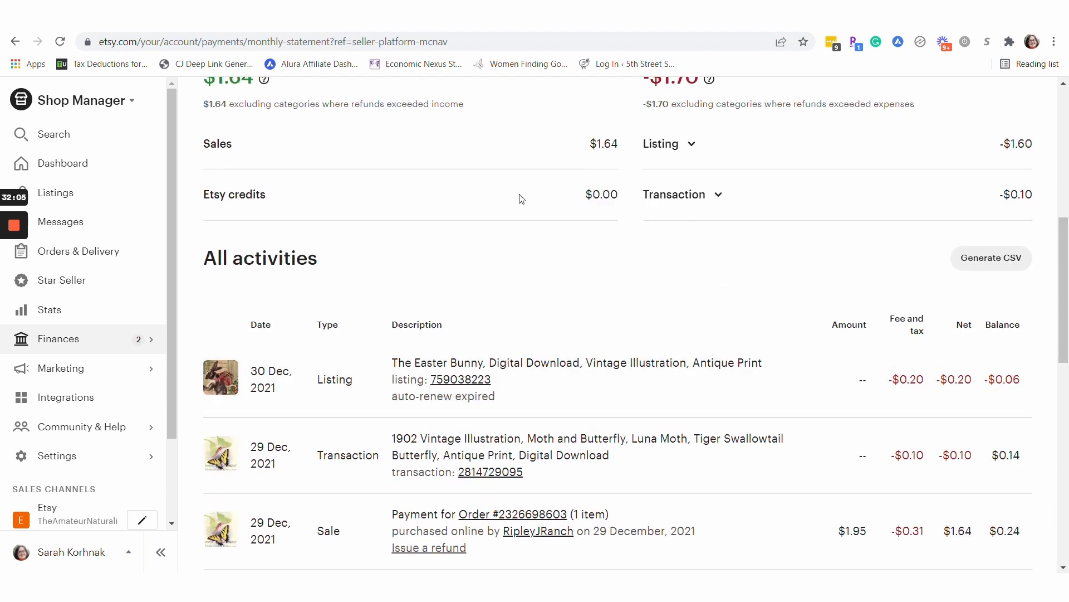
Switch to QuickBooks and start a new journal entry dated 12/31/2021.
{"action": "left_click", "coordinate": [225, 14]}
{"action": "left_click", "coordinate": [74, 146]}
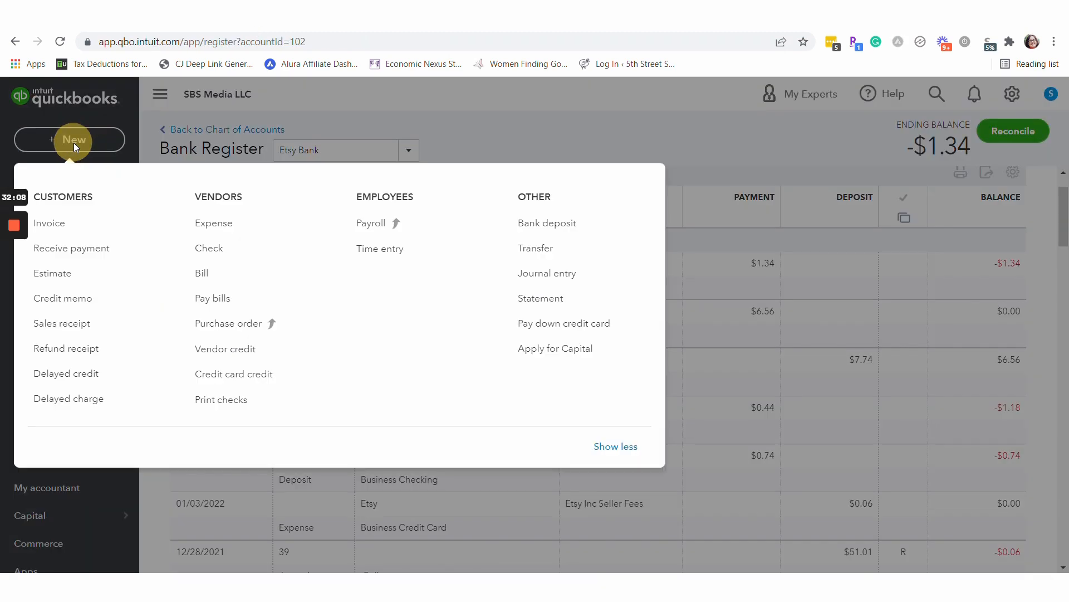
{"action": "left_click", "coordinate": [534, 276]}
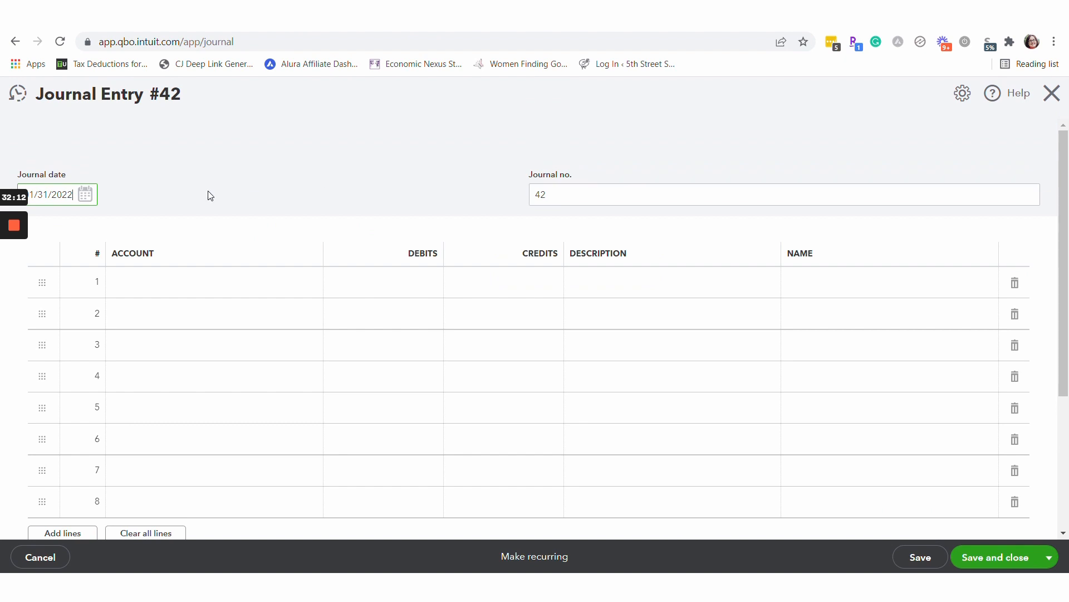
{"action": "left_click", "coordinate": [173, 285]}
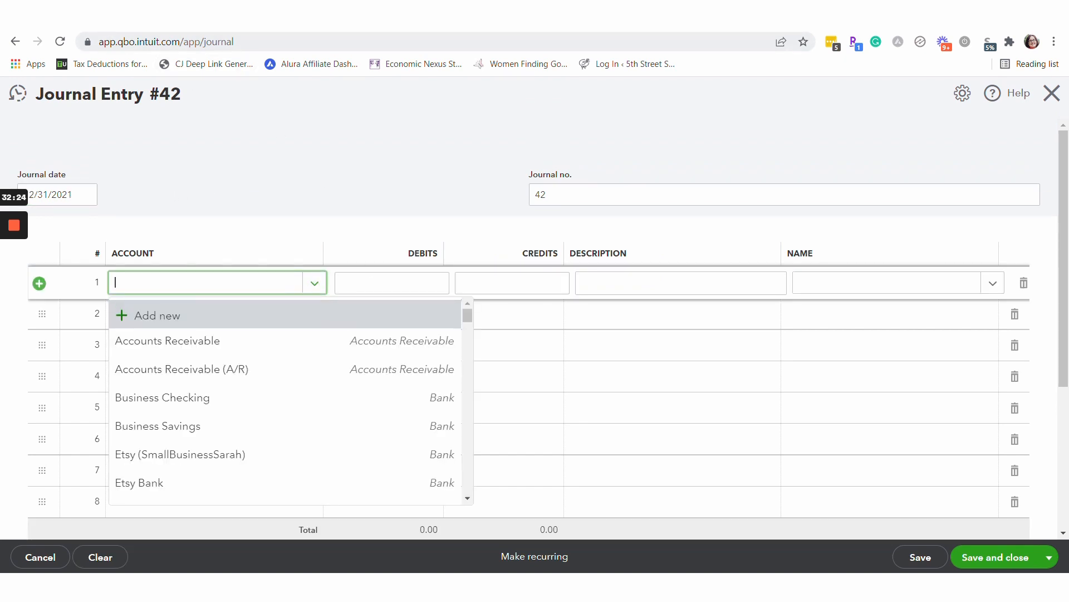
Switch to Etsy, show the monthly statement for November 2021, and review its sales and fees.
{"action": "key", "text": "ctrl+Tab"}
{"action": "scroll", "coordinate": [420, 216], "scroll_direction": "up", "scroll_amount": 8}
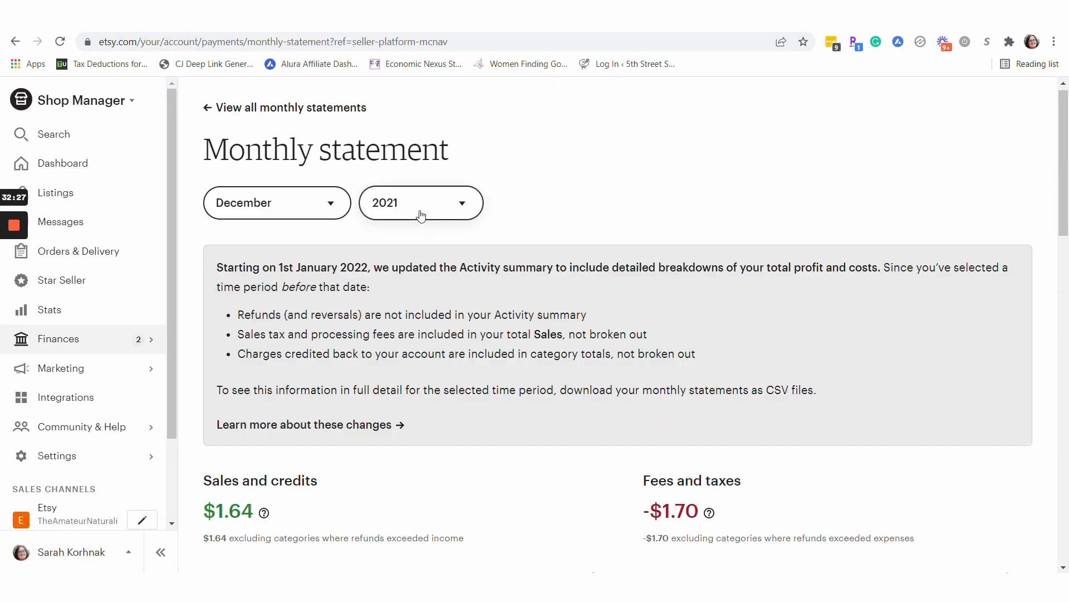
{"action": "left_click", "coordinate": [331, 203]}
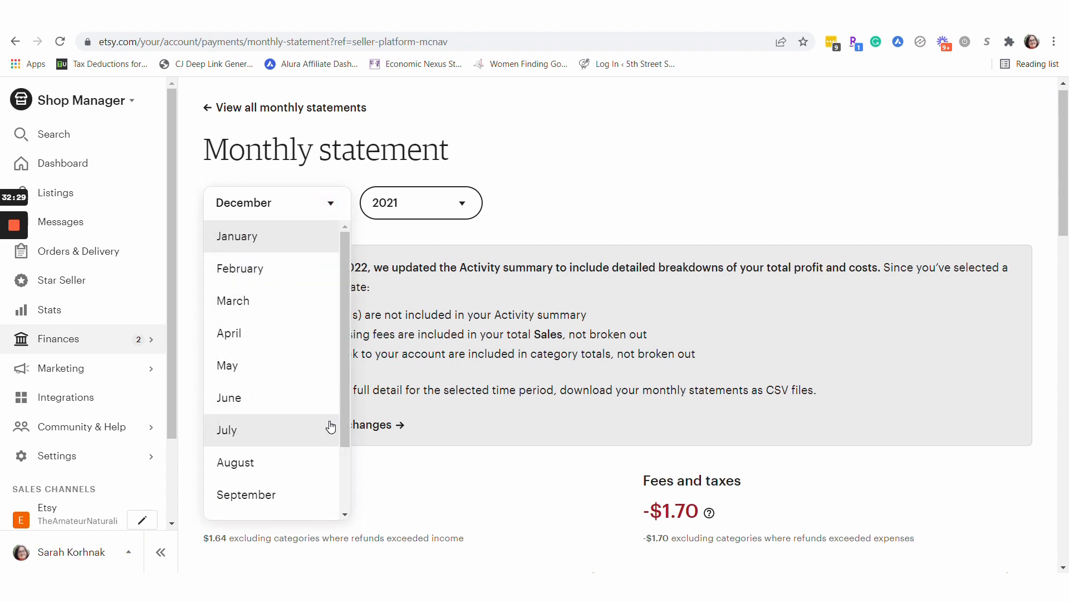
{"action": "scroll", "coordinate": [341, 379], "scroll_direction": "down", "scroll_amount": 2}
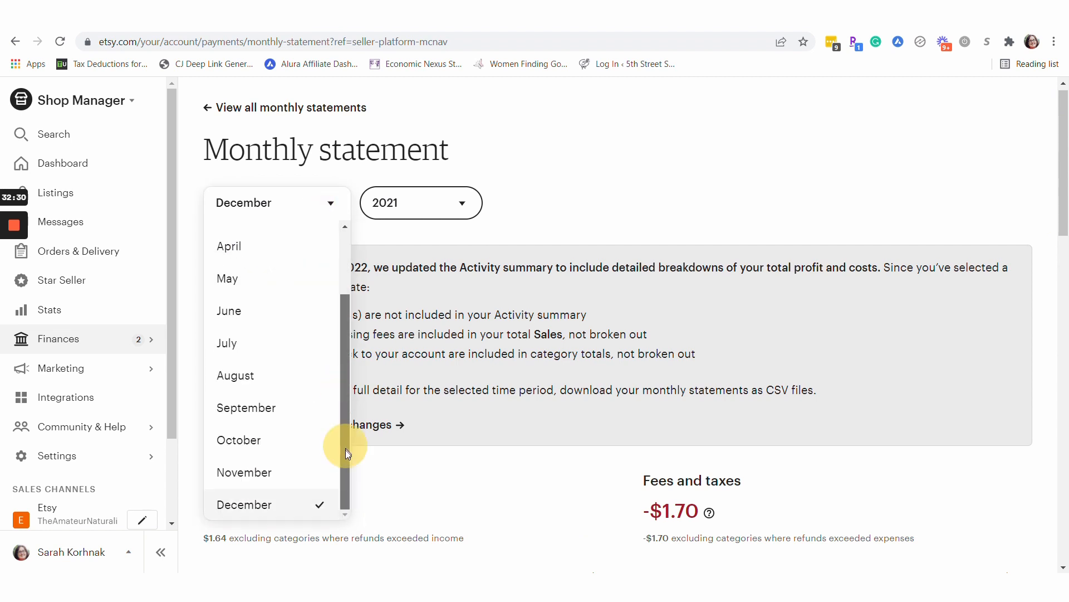
{"action": "left_click", "coordinate": [277, 473]}
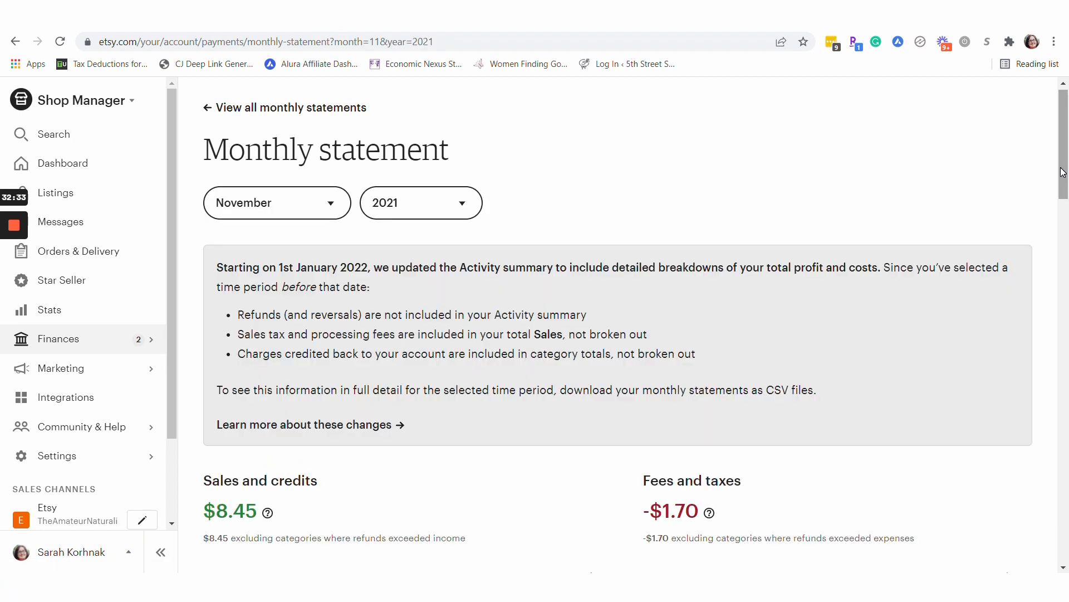
{"action": "left_click_drag", "start_coordinate": [1063, 171], "coordinate": [1065, 295]}
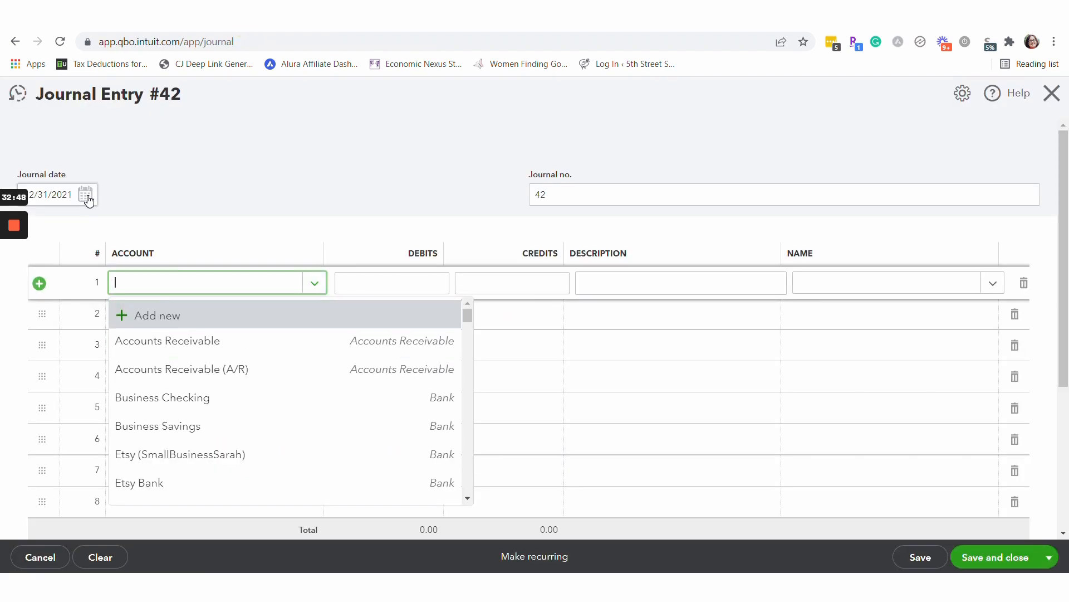
Return to the new QuickBooks journal entry, set its date to 11/30/2021, and enter Etsy Bank on line 1 with a 2.68 debit.
{"action": "left_click", "coordinate": [84, 193]}
{"action": "left_click", "coordinate": [69, 272]}
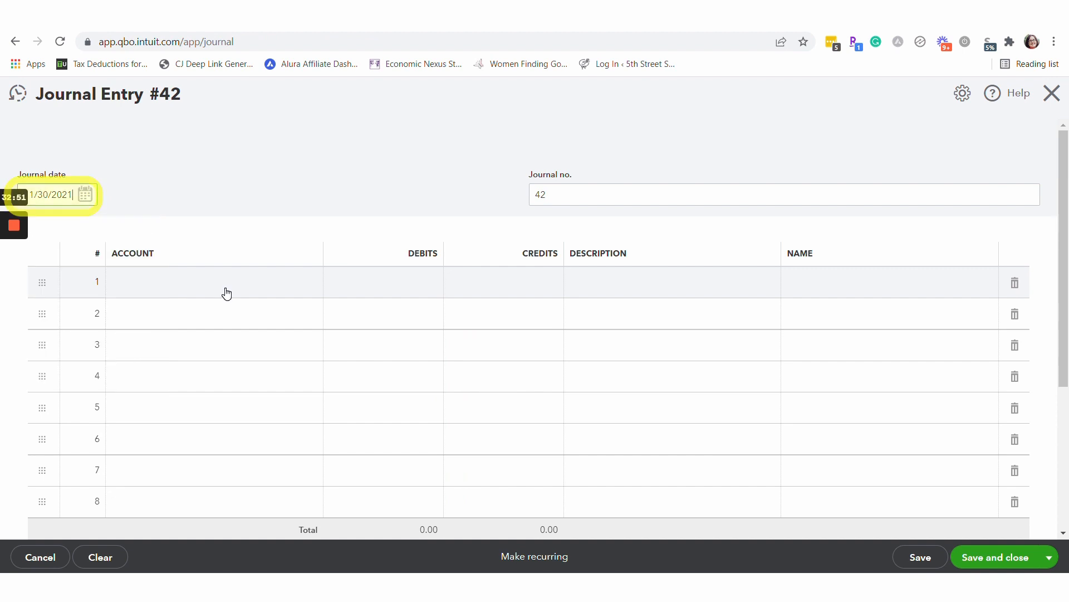
{"action": "left_click", "coordinate": [225, 291]}
{"action": "type", "text": "ets"}
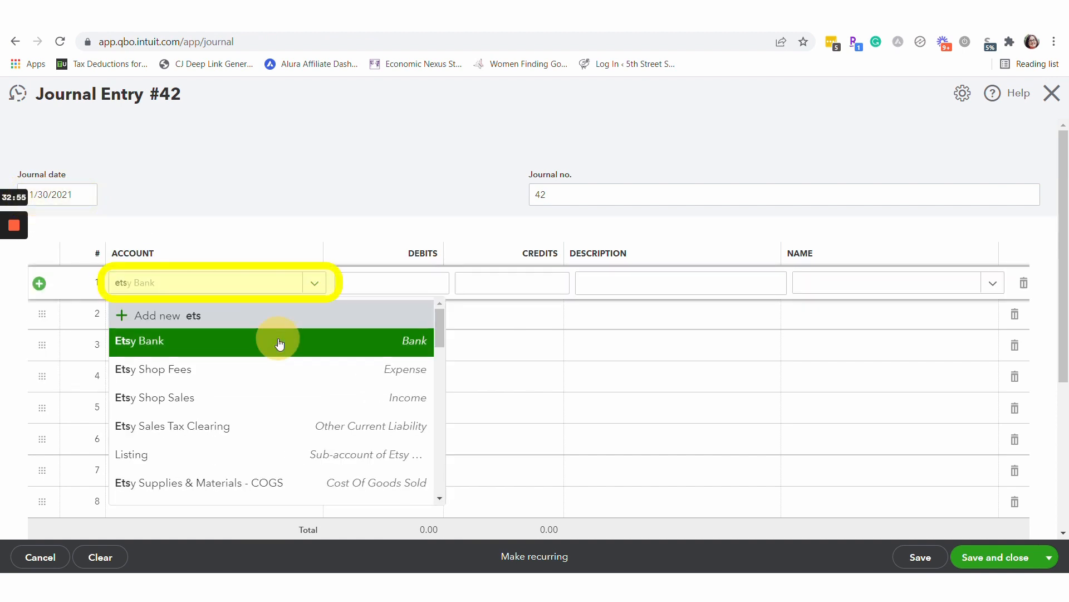
{"action": "left_click", "coordinate": [280, 341]}
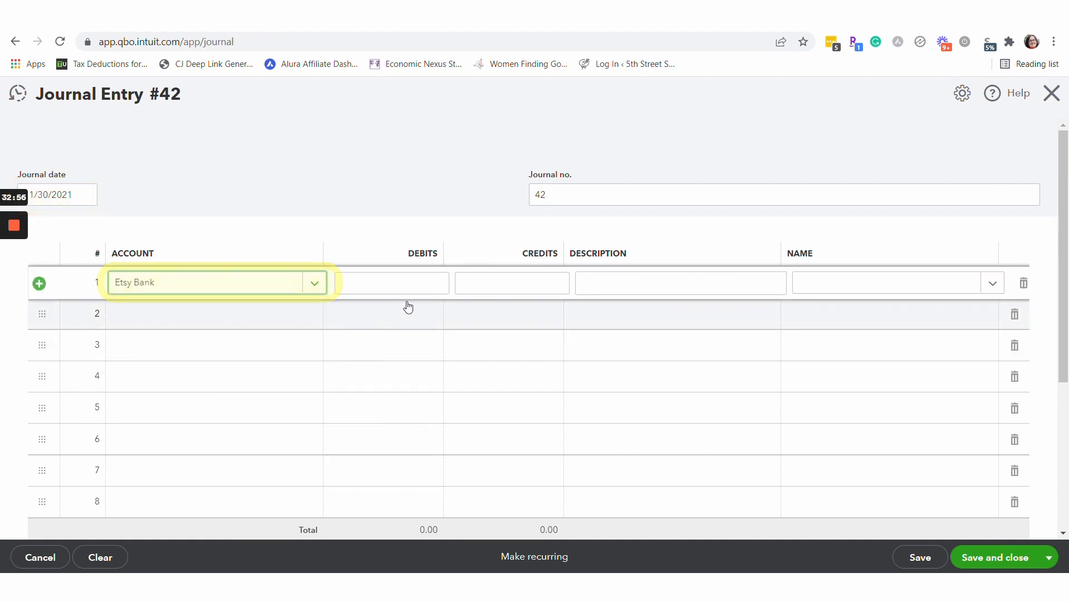
{"action": "left_click", "coordinate": [441, 281]}
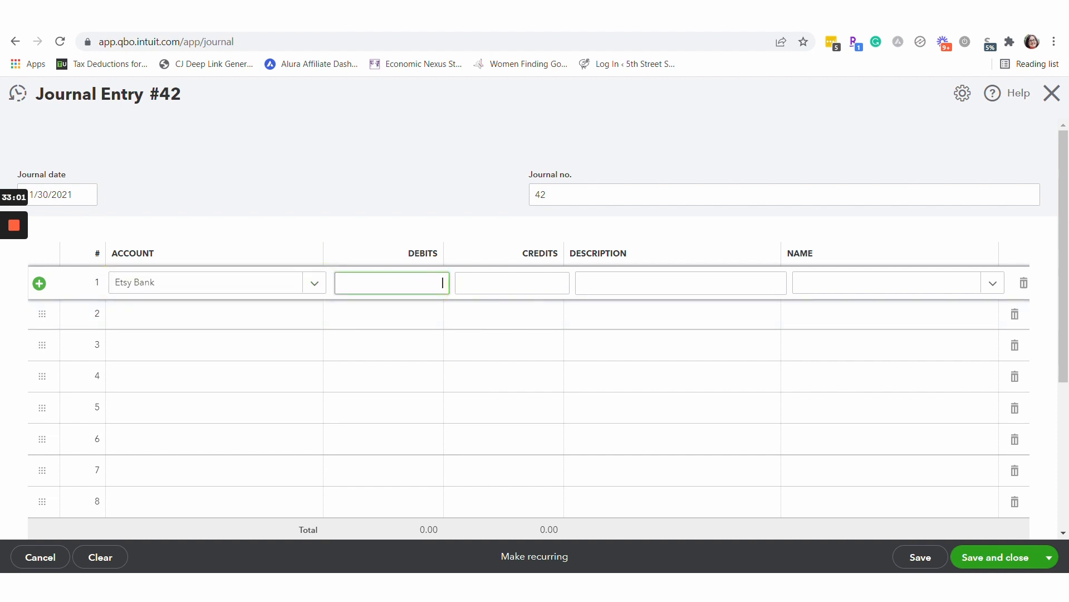
{"action": "type", "text": "2"}
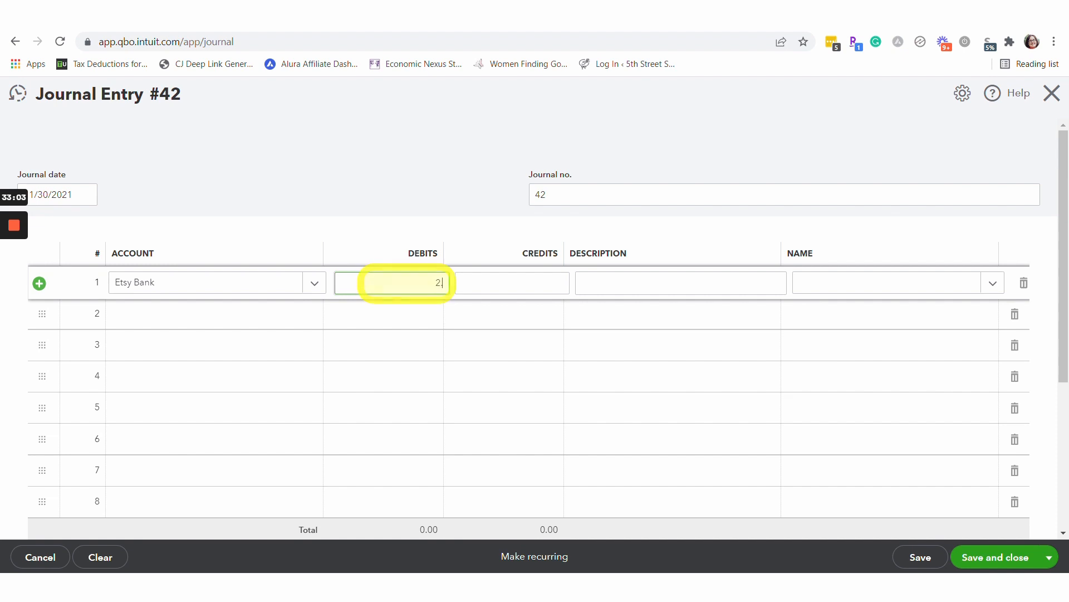
{"action": "type", "text": ".68"}
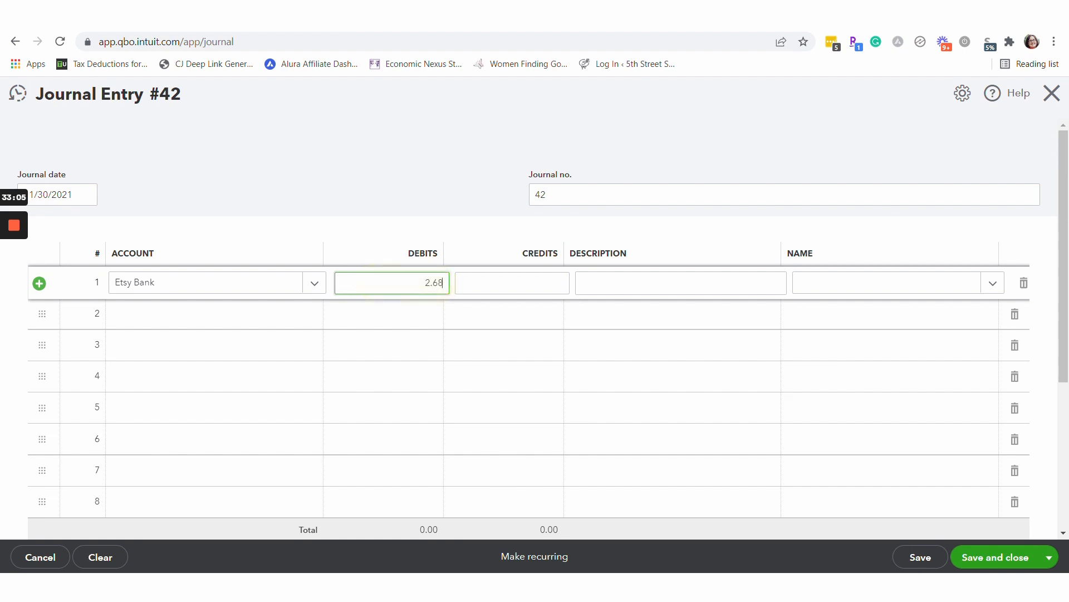
Credit 2.68 to Opening Balance Equity on line 2, save and close the journal entry, and locate it in the Etsy Bank register.
{"action": "left_click", "coordinate": [316, 316]}
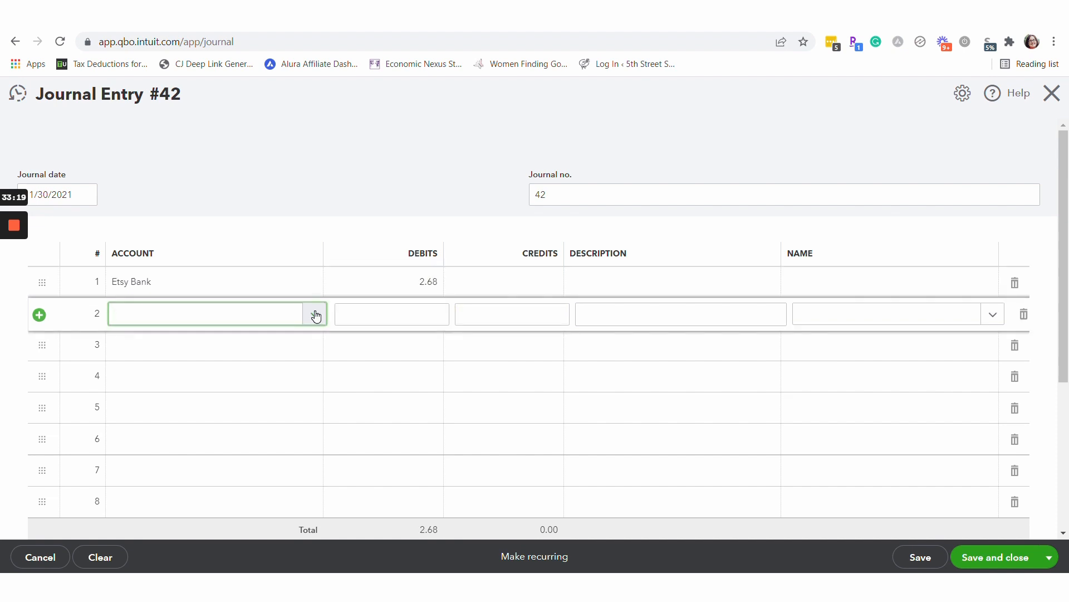
{"action": "type", "text": "ope"}
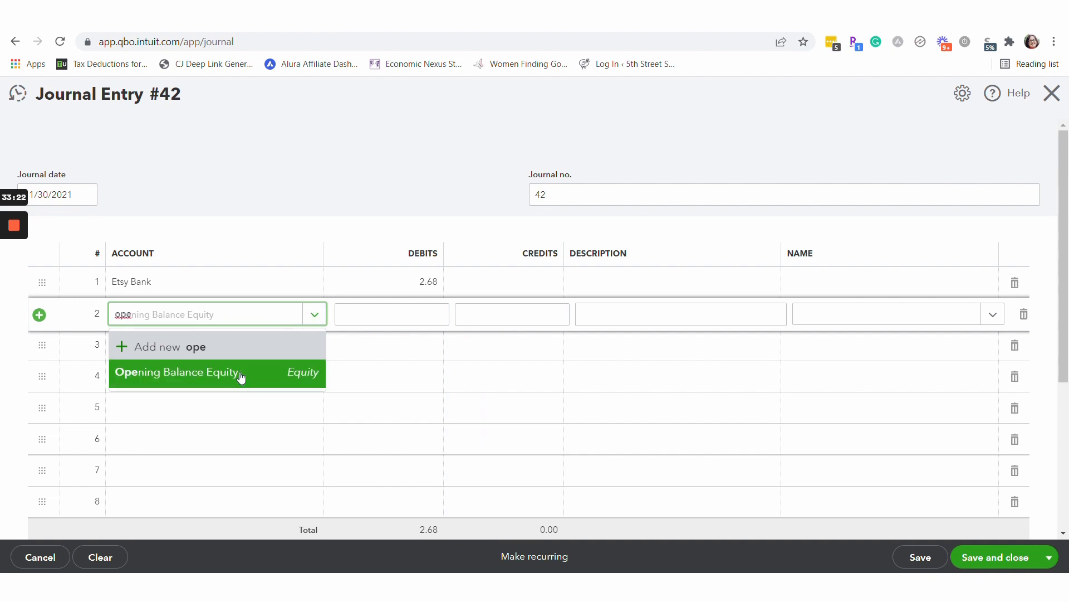
{"action": "left_click", "coordinate": [236, 380]}
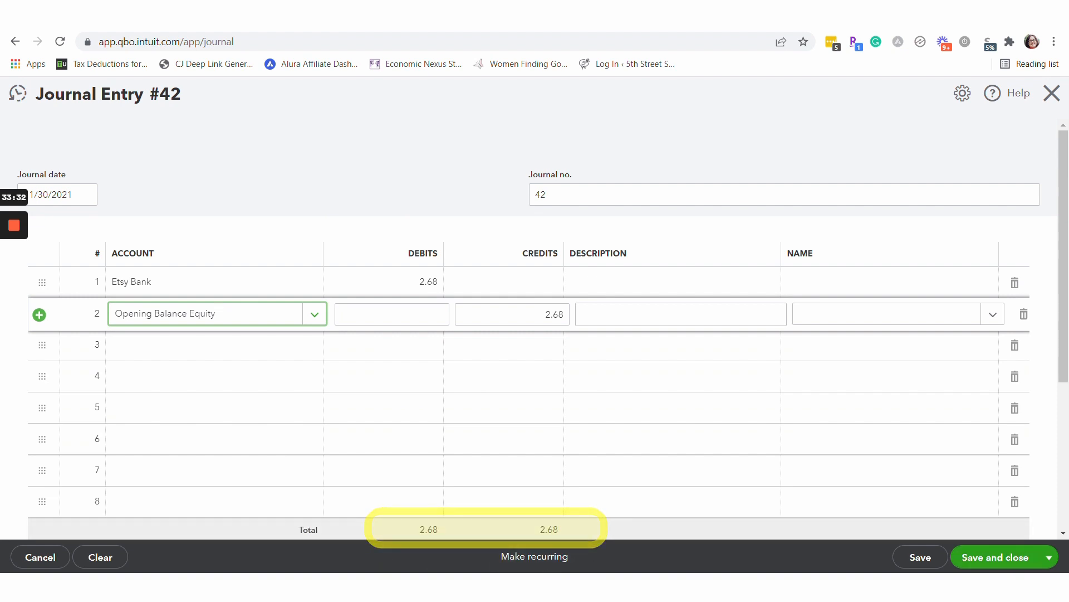
{"action": "left_click", "coordinate": [998, 558]}
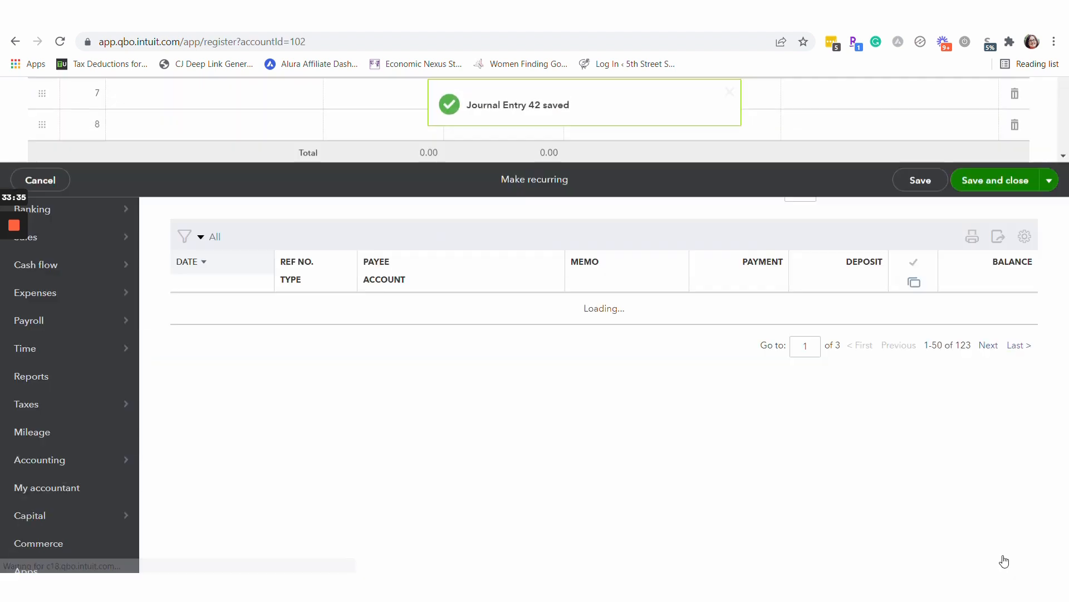
{"action": "left_click_drag", "start_coordinate": [1067, 239], "coordinate": [1066, 266]}
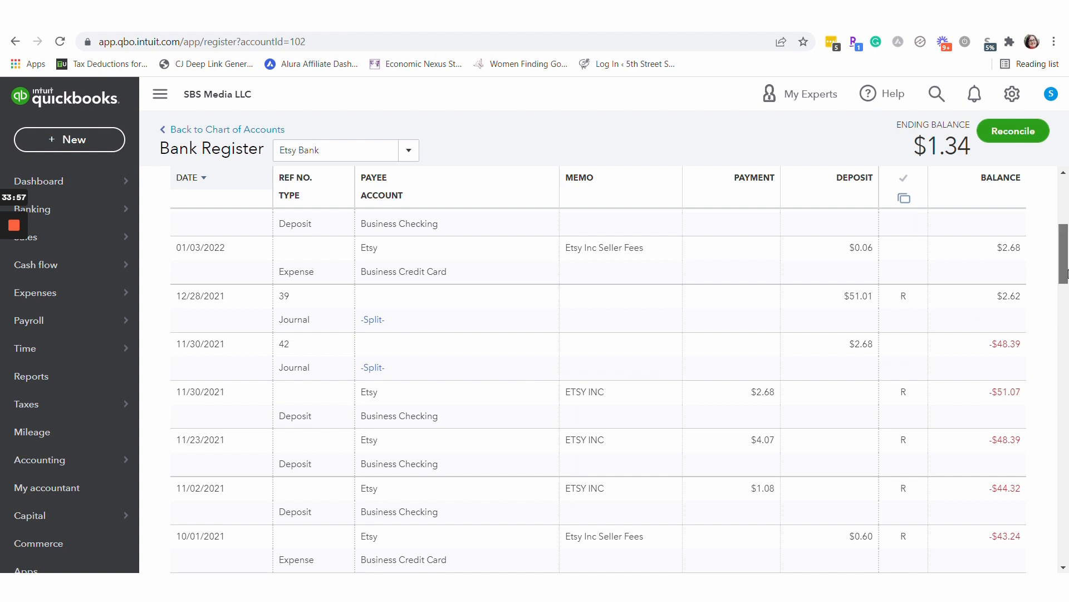
Switch to the November 2021 statement in Etsy and review its reporting notice, sales total and listing fee breakdown.
{"action": "scroll", "coordinate": [1066, 273], "scroll_direction": "up", "scroll_amount": 1}
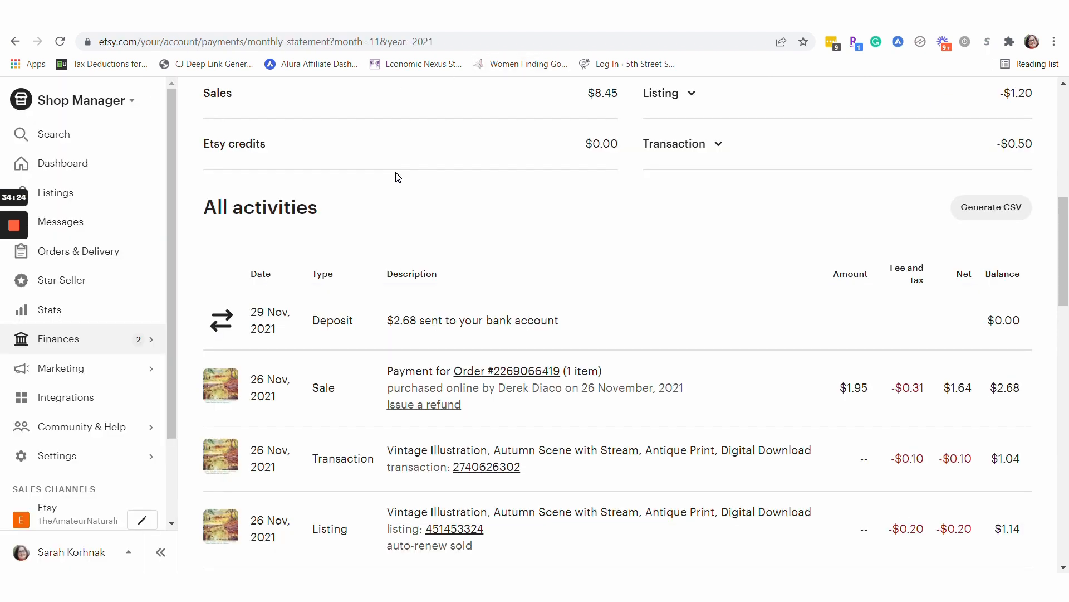
{"action": "left_click_drag", "start_coordinate": [1067, 198], "coordinate": [1040, 32]}
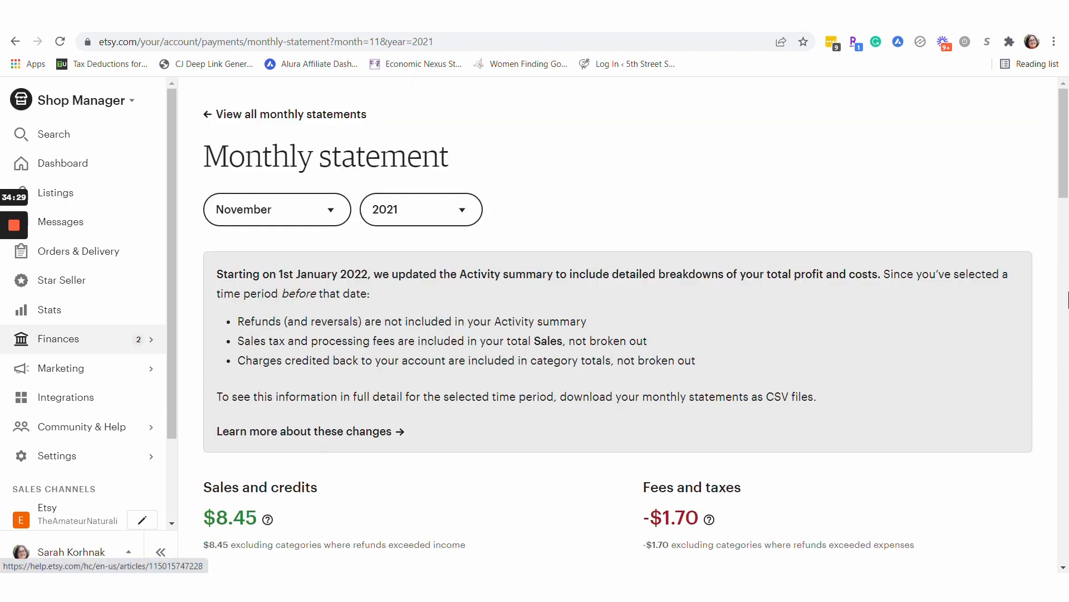
{"action": "left_click_drag", "start_coordinate": [1064, 182], "coordinate": [1061, 224]}
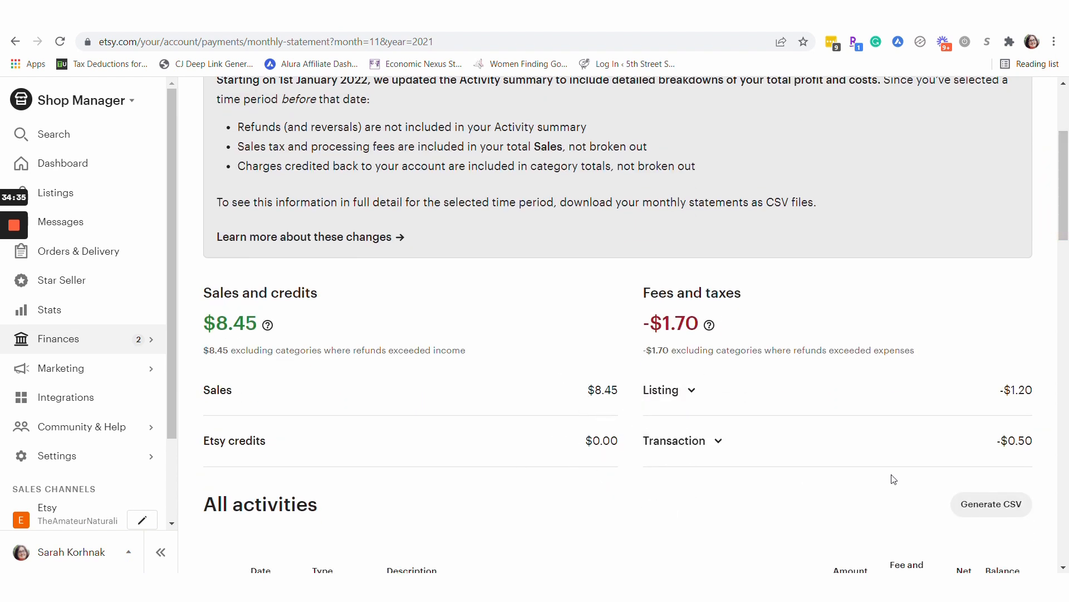
{"action": "scroll", "coordinate": [1064, 245], "scroll_direction": "down", "scroll_amount": 1}
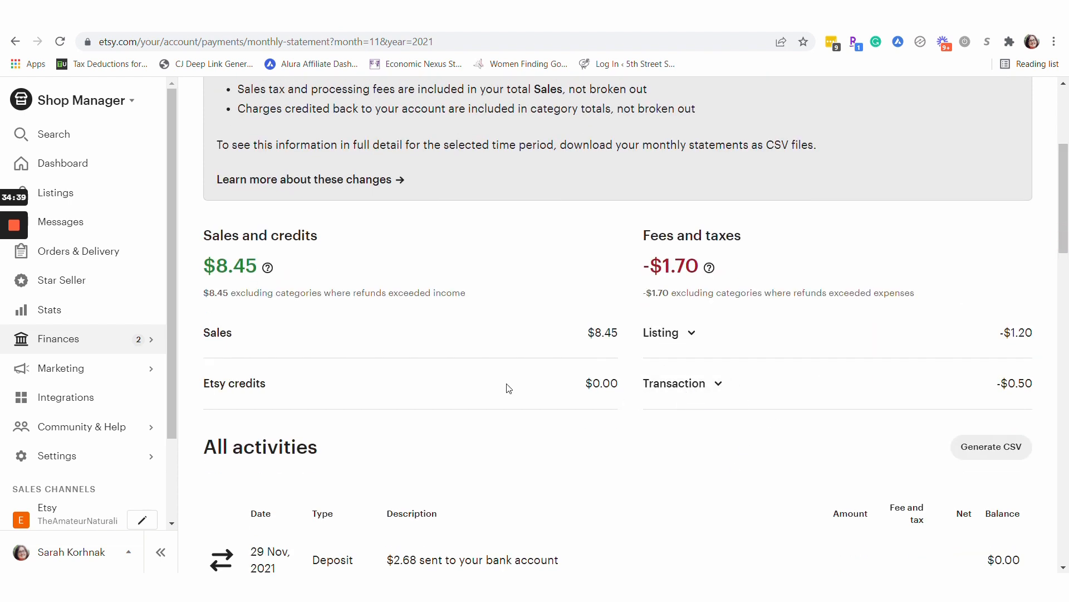
{"action": "left_click", "coordinate": [693, 336]}
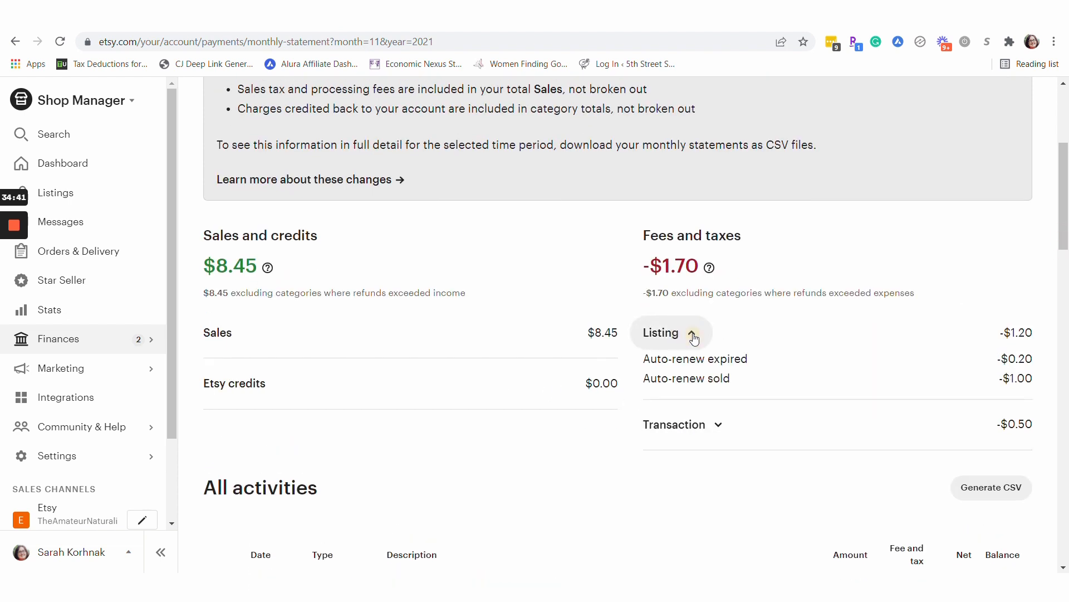
{"action": "left_click", "coordinate": [693, 335]}
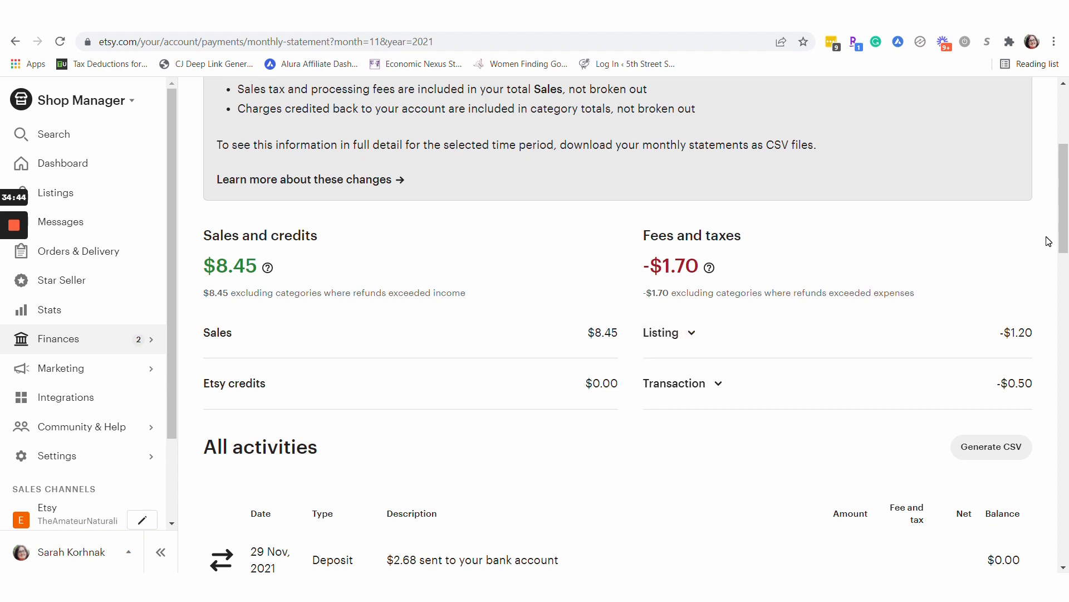
{"action": "left_click_drag", "start_coordinate": [1058, 222], "coordinate": [1053, 149]}
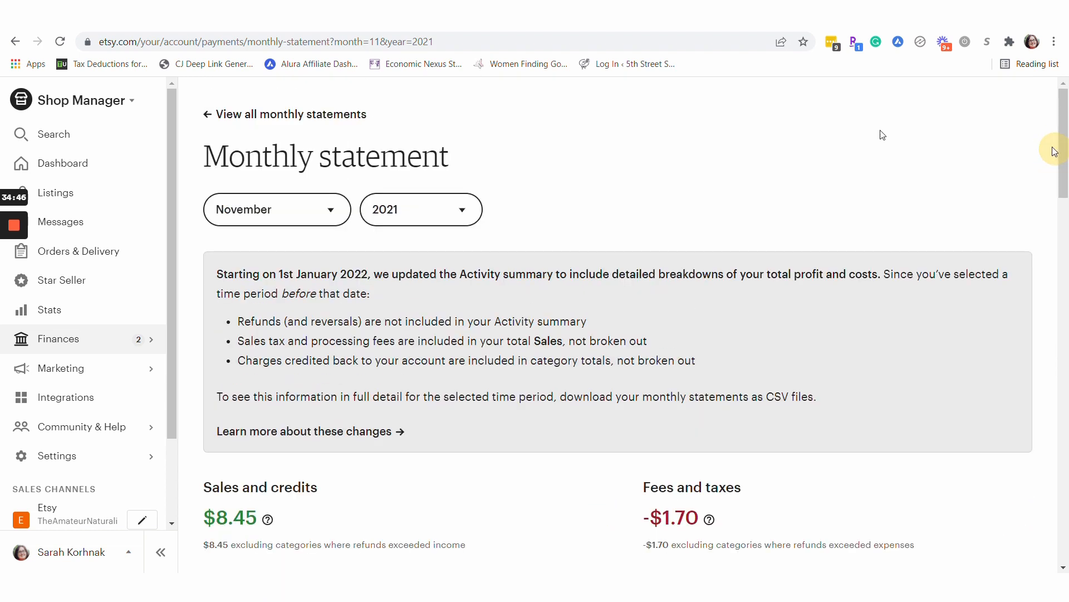
Show the Etsy monthly statement for January 2022 and review its activity summary, sales, fees and individual activities.
{"action": "left_click", "coordinate": [330, 209]}
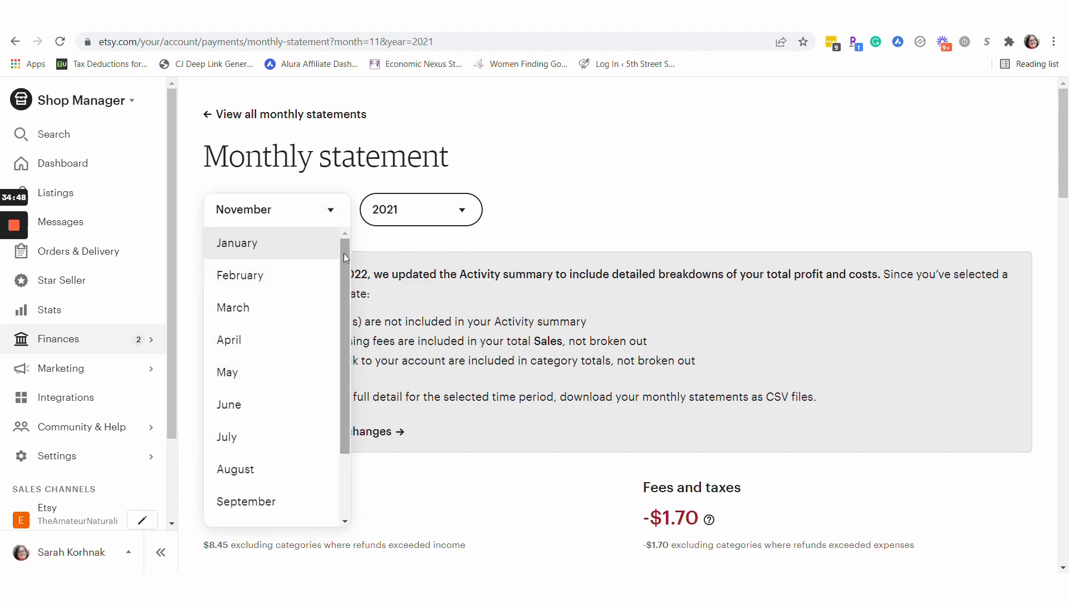
{"action": "left_click", "coordinate": [318, 249]}
{"action": "left_click", "coordinate": [461, 214]}
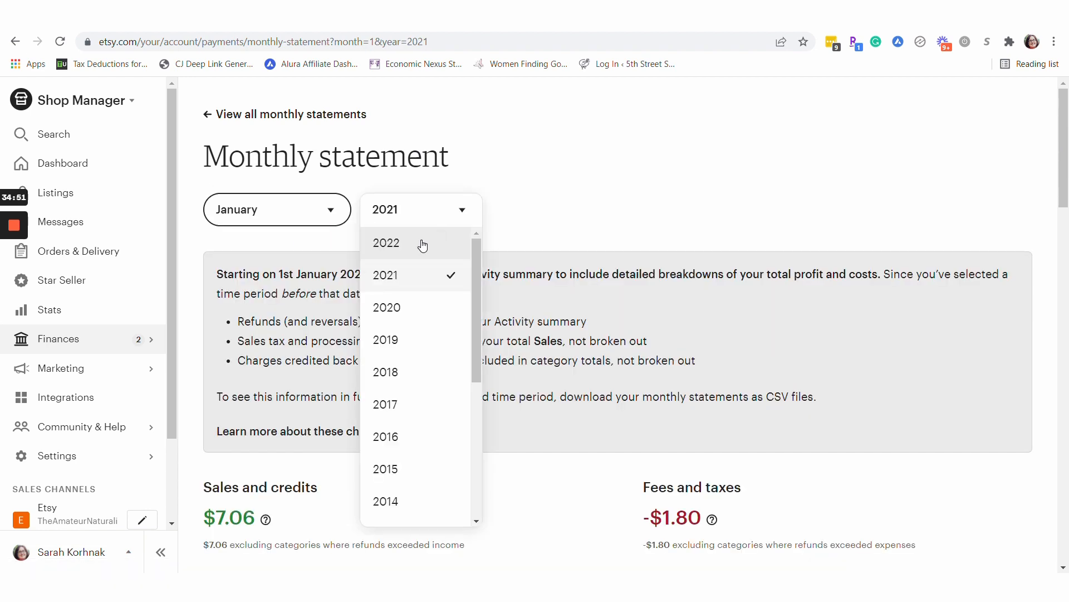
{"action": "left_click", "coordinate": [423, 246]}
{"action": "left_click", "coordinate": [1065, 186]}
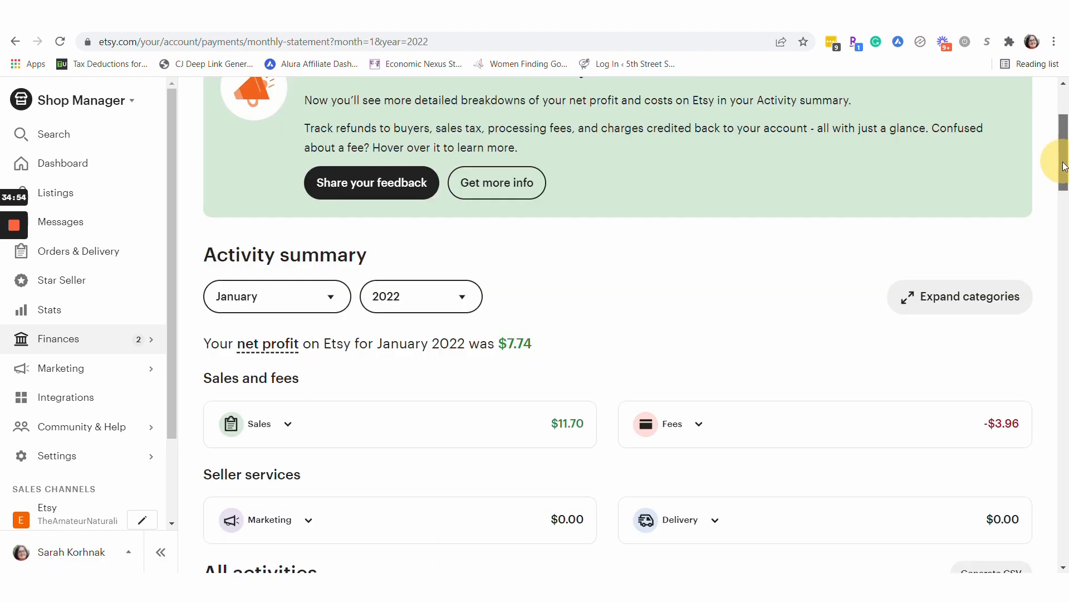
{"action": "left_click_drag", "start_coordinate": [1065, 186], "coordinate": [1067, 208]}
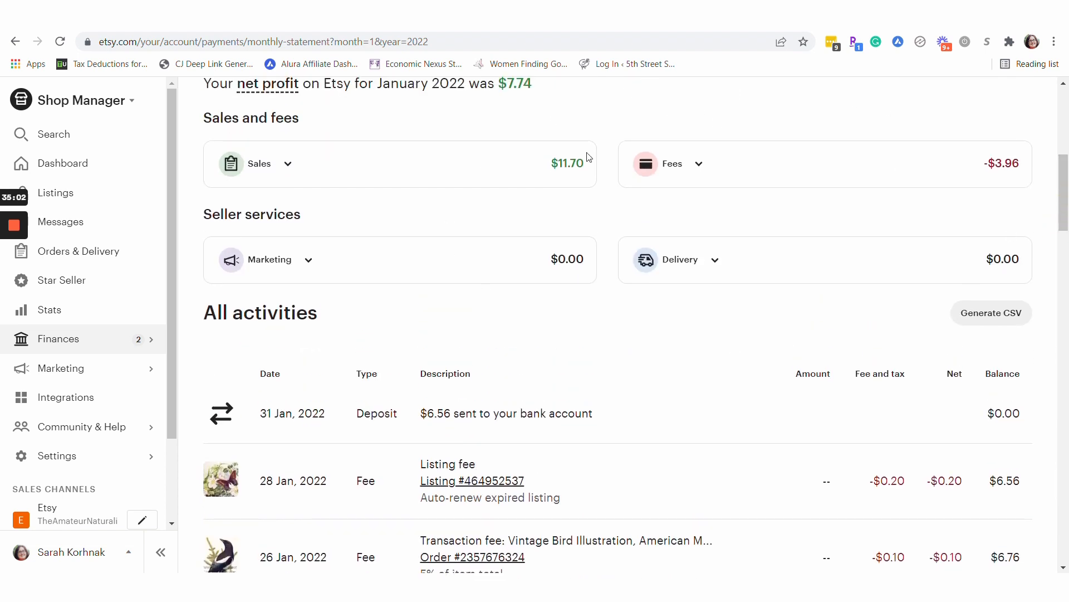
{"action": "scroll", "coordinate": [743, 550], "scroll_direction": "down", "scroll_amount": 3}
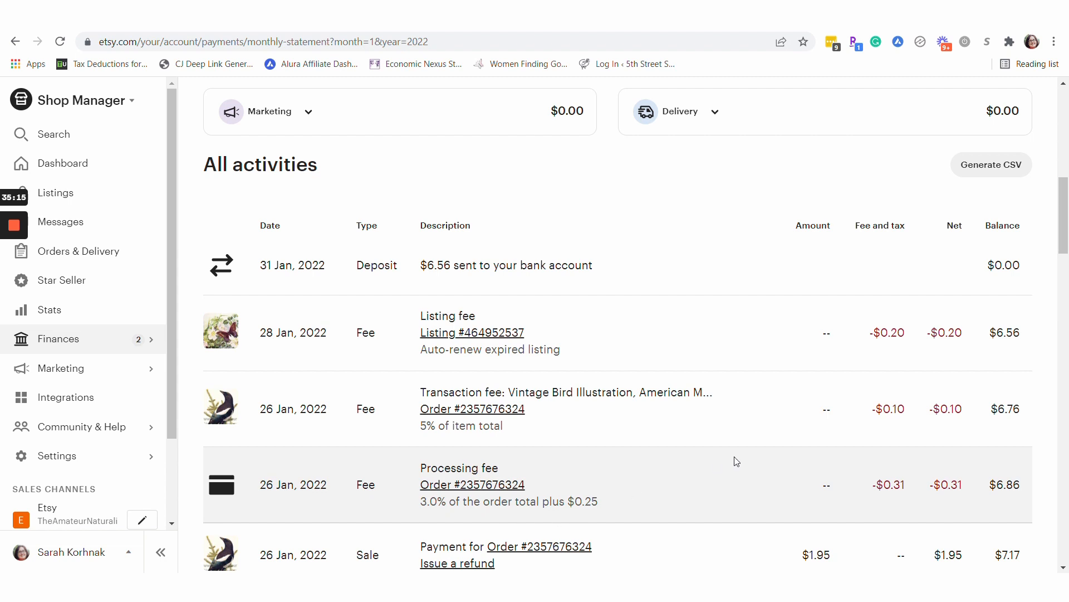
{"action": "scroll", "coordinate": [1065, 224], "scroll_direction": "down", "scroll_amount": 3}
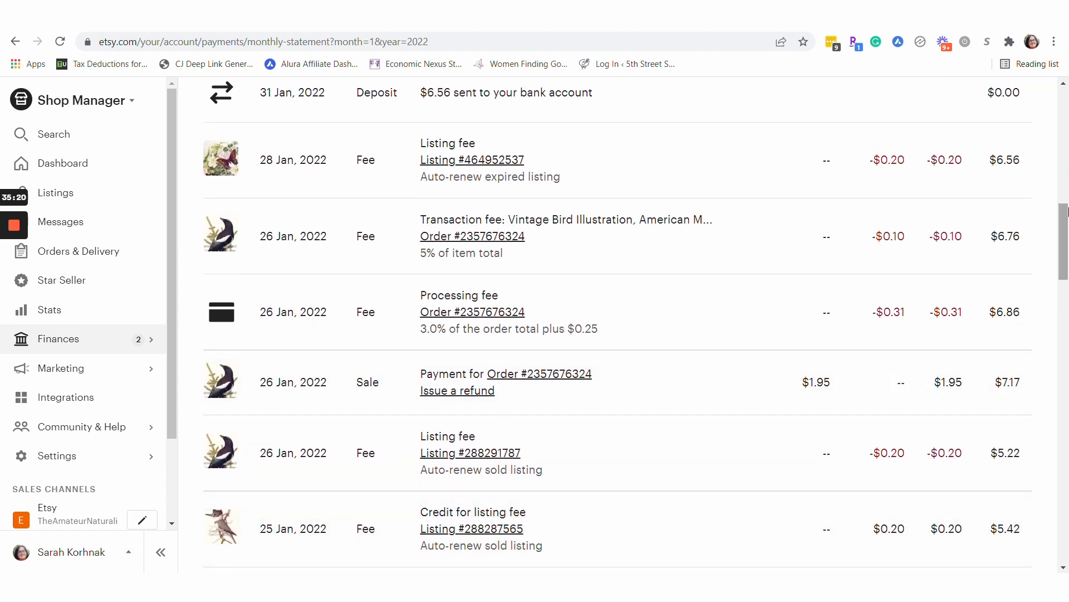
{"action": "scroll", "coordinate": [1065, 212], "scroll_direction": "up", "scroll_amount": 6}
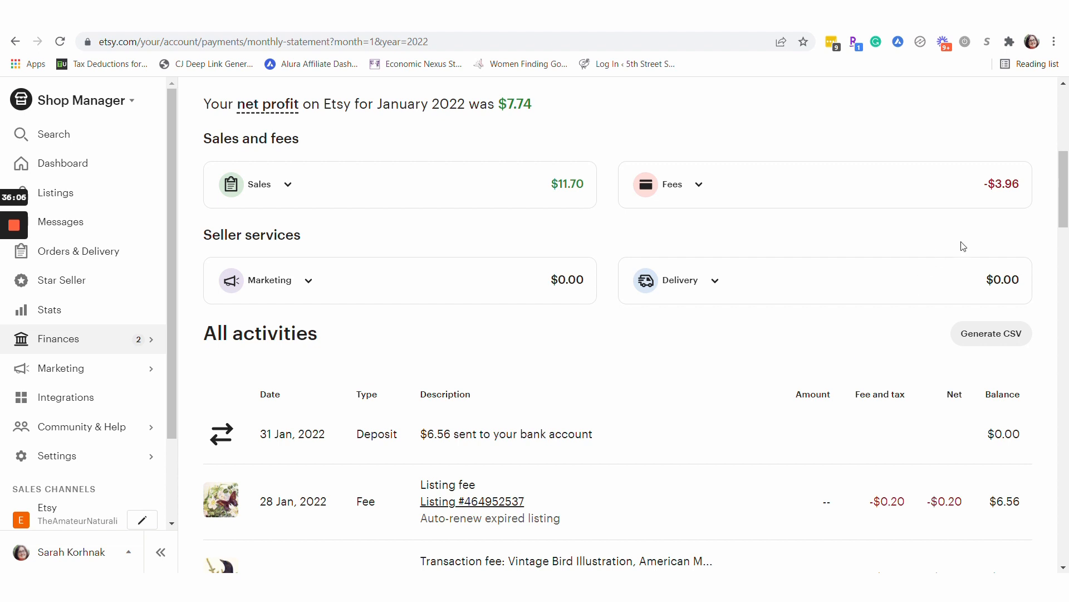
{"action": "left_click_drag", "start_coordinate": [1064, 206], "coordinate": [1063, 149]}
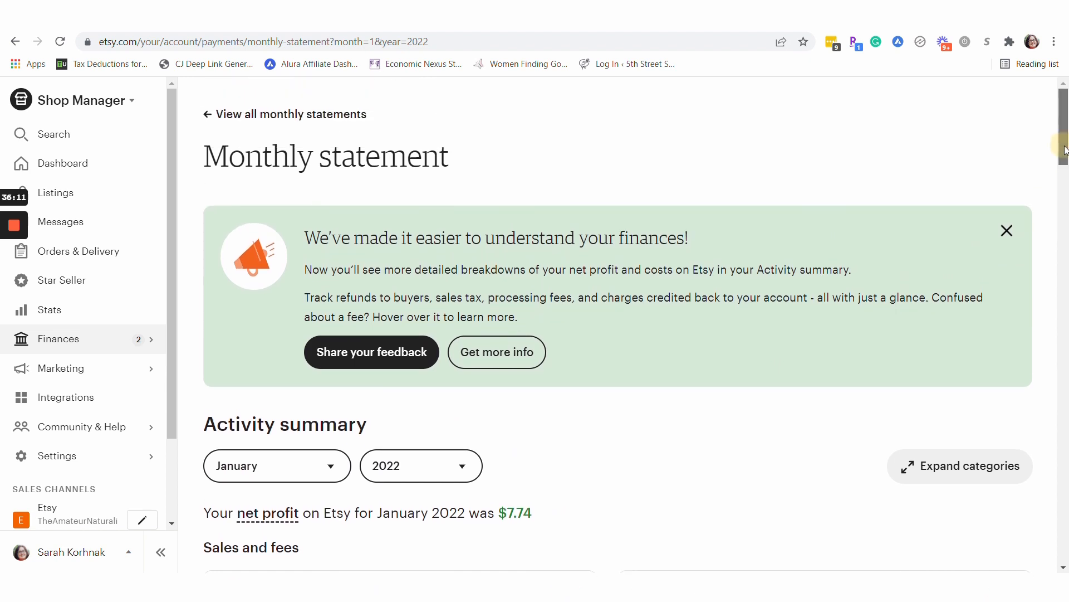